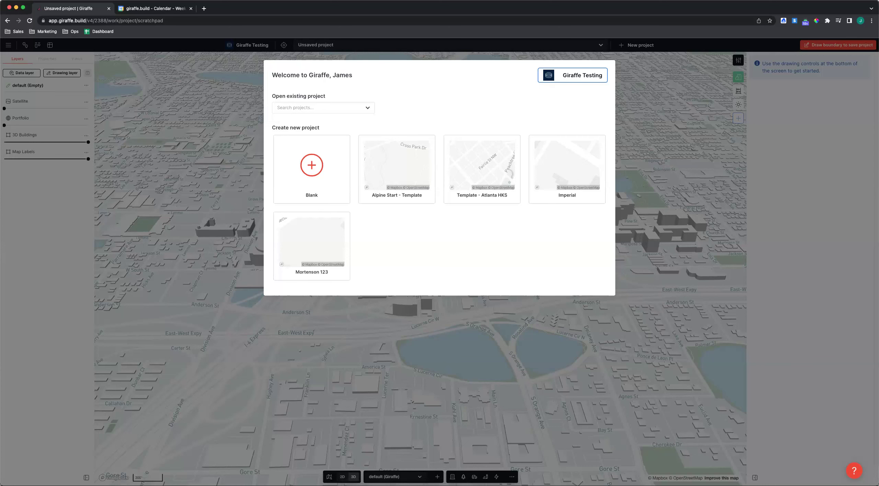
Open giraffe.build in a new browser tab and look through the home page from beginning to end.
{"action": "left_click", "coordinate": [203, 8]}
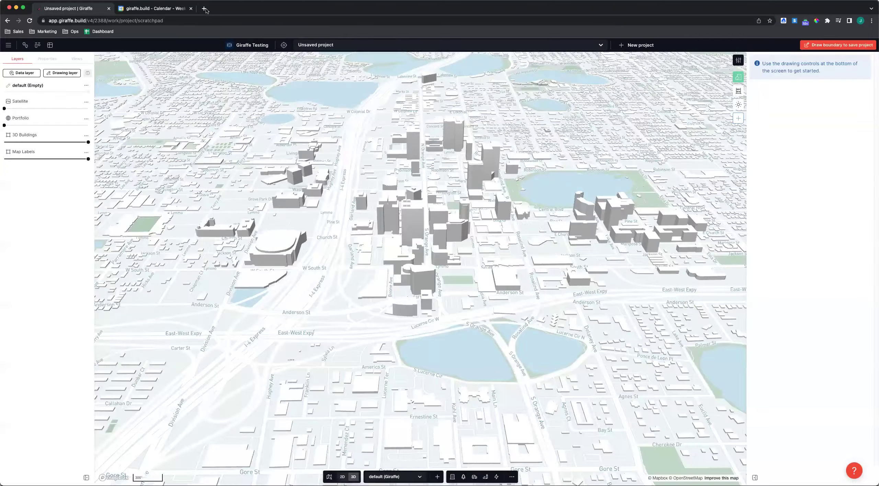
{"action": "type", "text": "gira"}
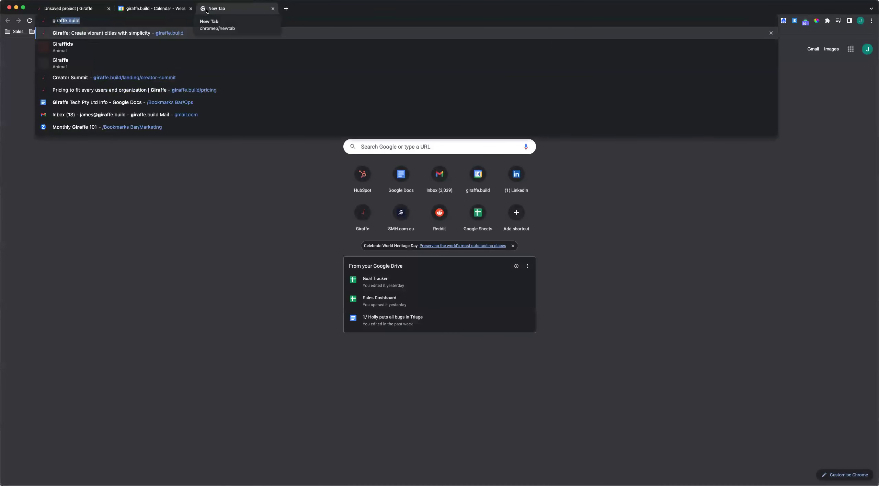
{"action": "type", "text": "ffe.buil"}
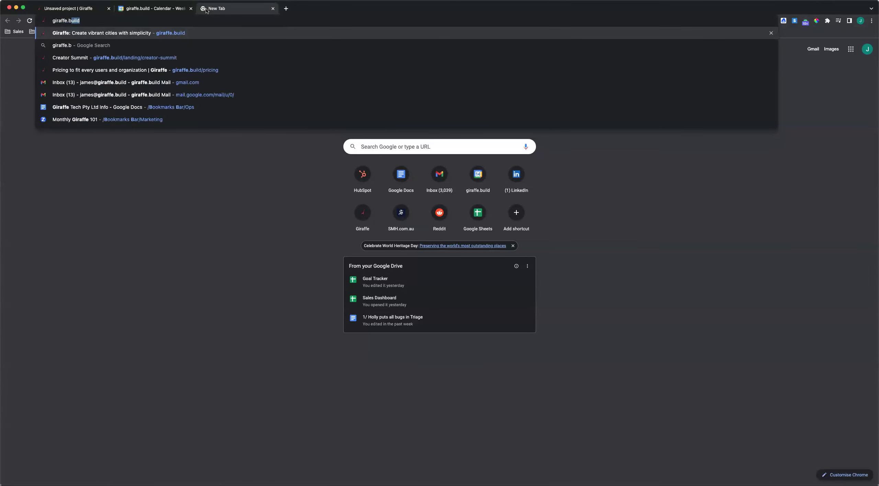
{"action": "type", "text": "d"}
{"action": "key", "text": "Return"}
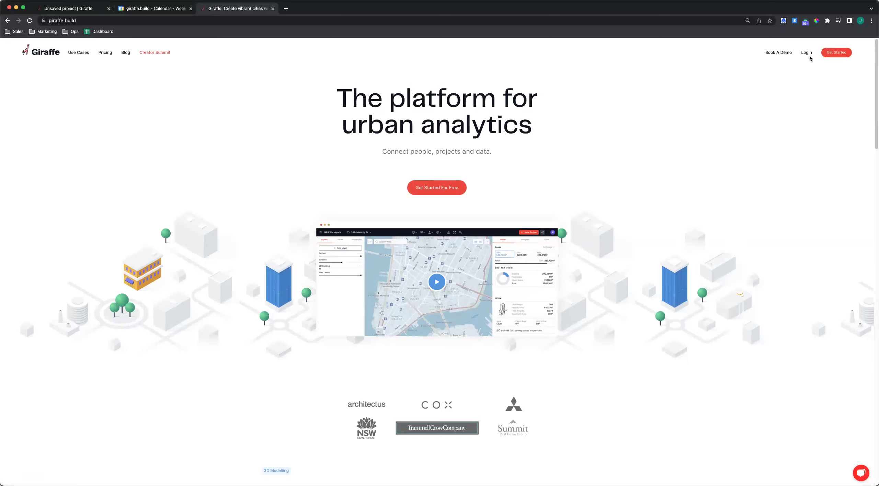
{"action": "scroll", "coordinate": [574, 190], "scroll_direction": "down", "scroll_amount": 20}
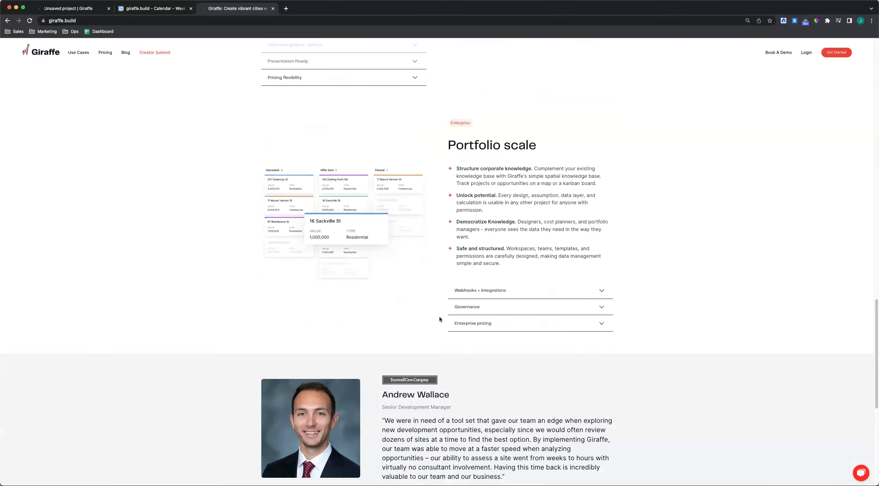
{"action": "scroll", "coordinate": [439, 319], "scroll_direction": "down", "scroll_amount": 8}
{"action": "scroll", "coordinate": [441, 359], "scroll_direction": "up", "scroll_amount": 20}
{"action": "scroll", "coordinate": [442, 155], "scroll_direction": "up", "scroll_amount": 12}
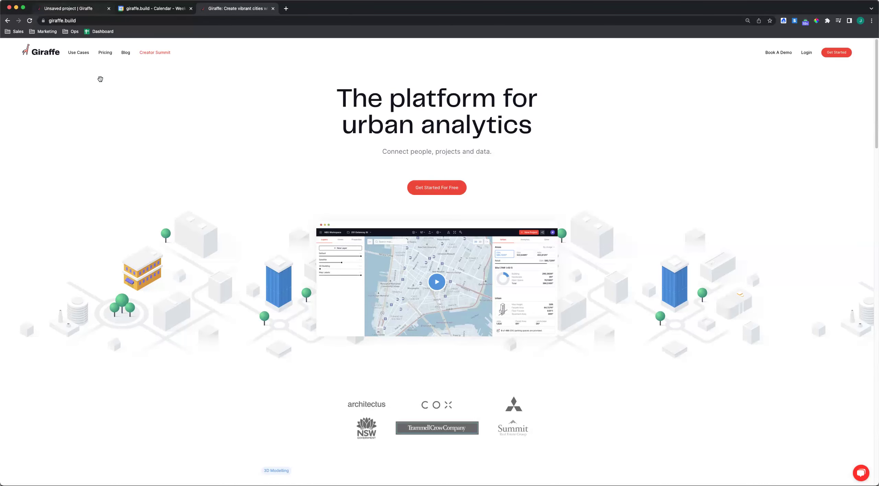
Return to the unsaved Giraffe project and view Orlando on the map from city scale out to central Florida.
{"action": "left_click", "coordinate": [53, 9]}
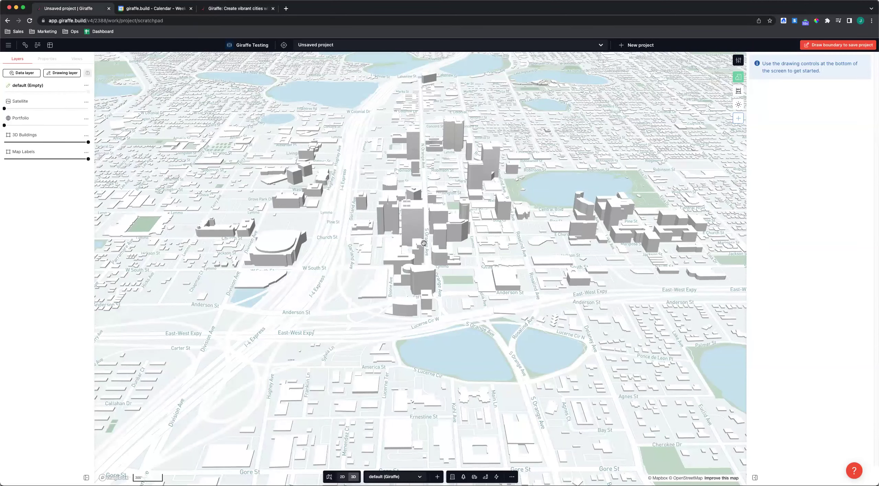
{"action": "scroll", "coordinate": [422, 243], "scroll_direction": "up", "scroll_amount": 1}
{"action": "scroll", "coordinate": [422, 243], "scroll_direction": "down", "scroll_amount": 5}
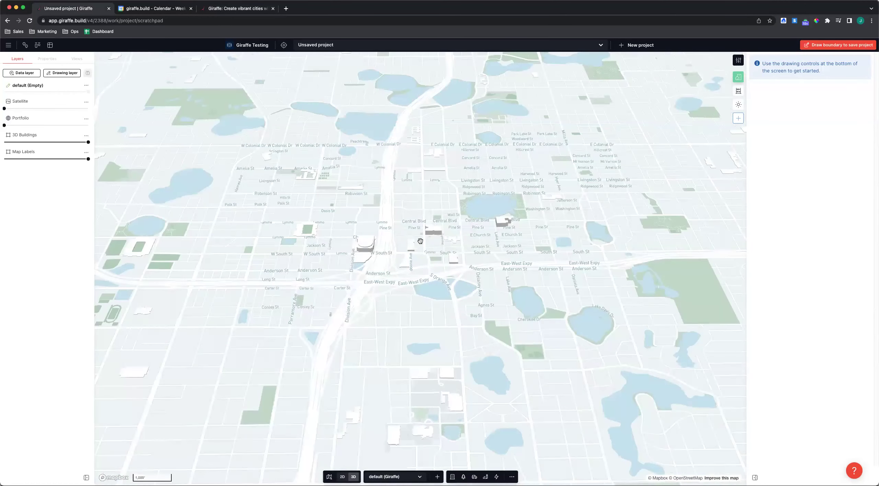
{"action": "scroll", "coordinate": [418, 239], "scroll_direction": "down", "scroll_amount": 6}
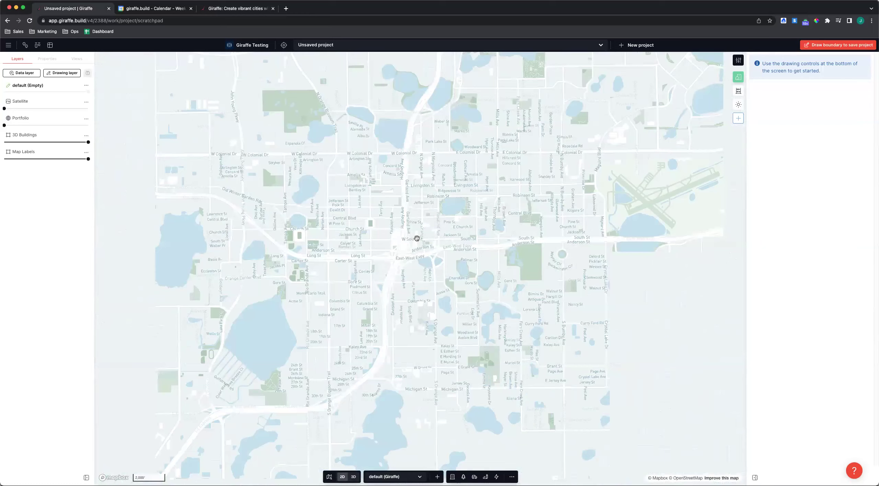
{"action": "scroll", "coordinate": [446, 233], "scroll_direction": "down", "scroll_amount": 1}
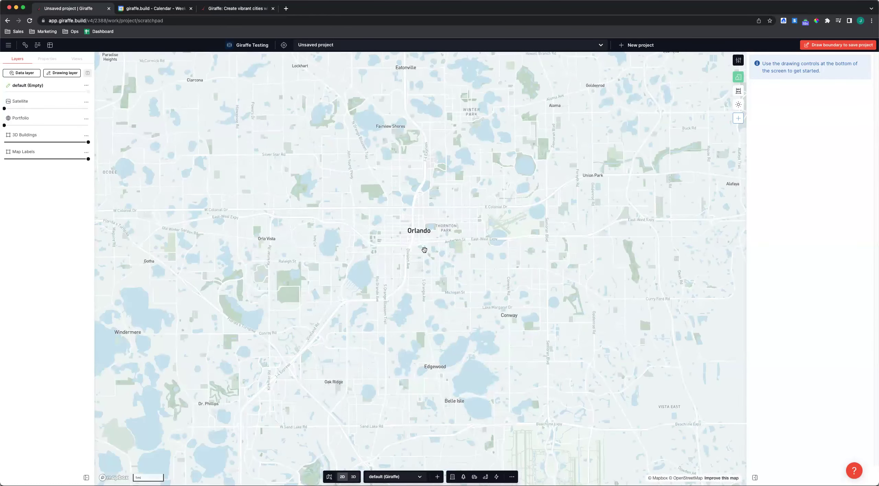
{"action": "scroll", "coordinate": [423, 250], "scroll_direction": "down", "scroll_amount": 4}
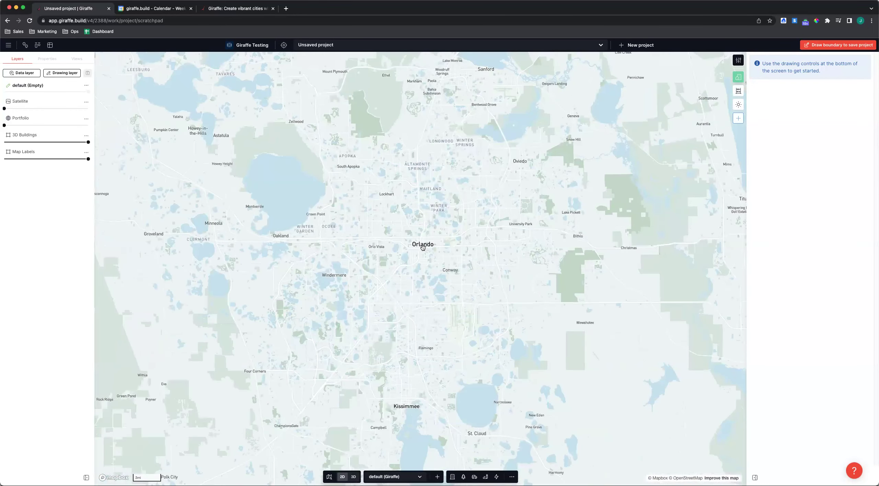
{"action": "scroll", "coordinate": [424, 242], "scroll_direction": "down", "scroll_amount": 3}
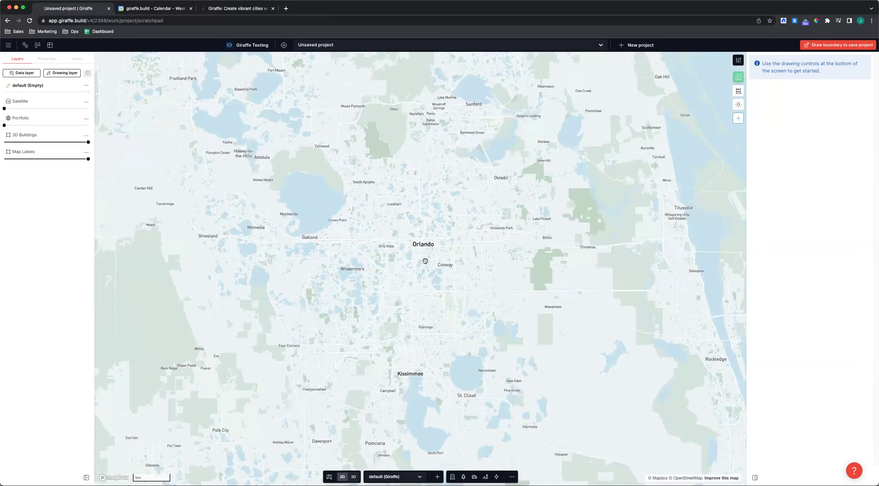
{"action": "scroll", "coordinate": [420, 255], "scroll_direction": "down", "scroll_amount": 2}
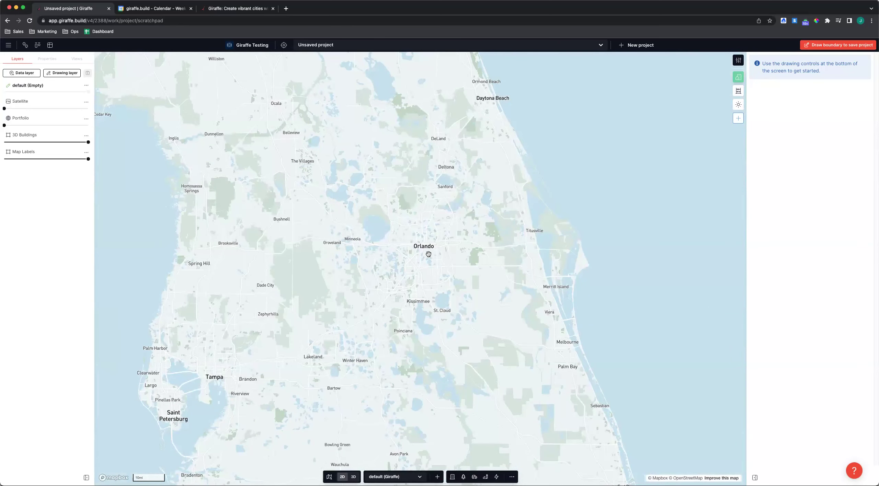
{"action": "scroll", "coordinate": [427, 253], "scroll_direction": "up", "scroll_amount": 6}
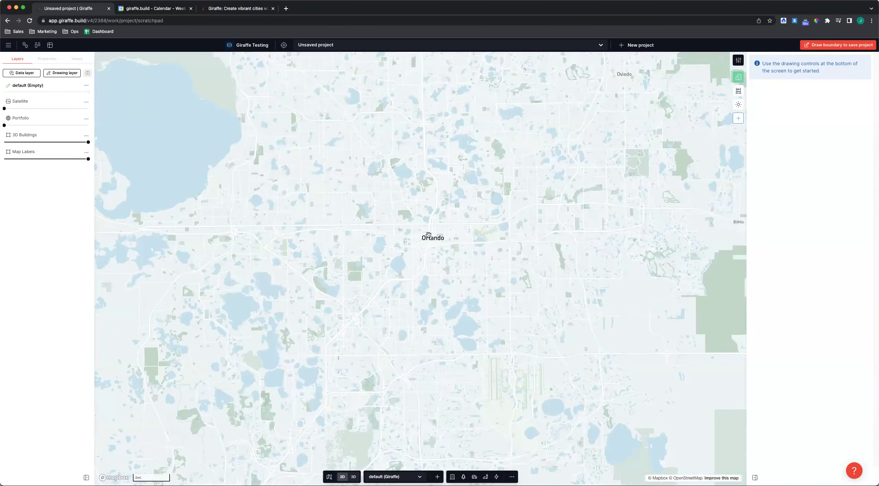
{"action": "scroll", "coordinate": [433, 242], "scroll_direction": "up", "scroll_amount": 2}
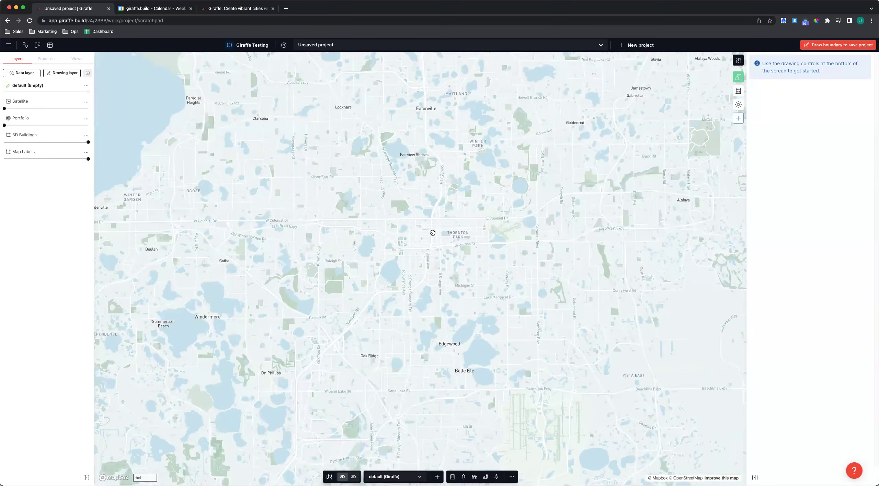
View the whole world on the map and return to the United States.
{"action": "scroll", "coordinate": [432, 234], "scroll_direction": "down", "scroll_amount": 10}
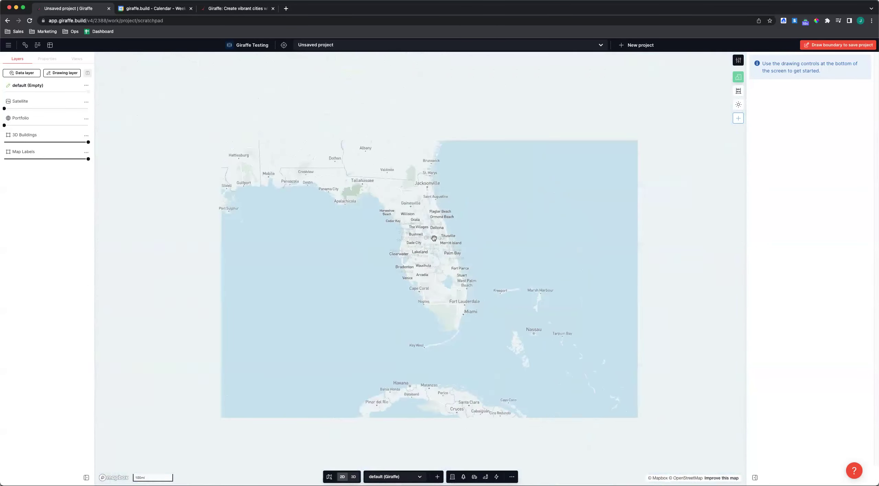
{"action": "scroll", "coordinate": [433, 238], "scroll_direction": "down", "scroll_amount": 3}
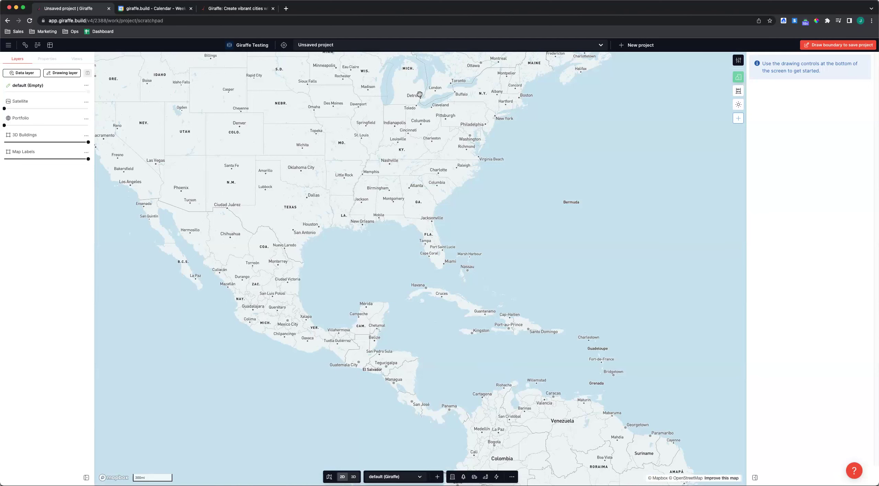
{"action": "left_click_drag", "start_coordinate": [158, 209], "coordinate": [246, 322]}
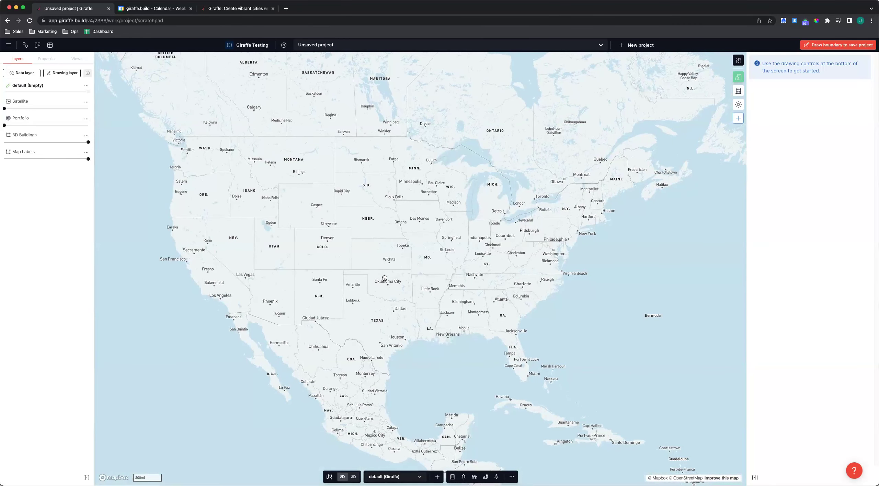
{"action": "scroll", "coordinate": [404, 281], "scroll_direction": "down", "scroll_amount": 5}
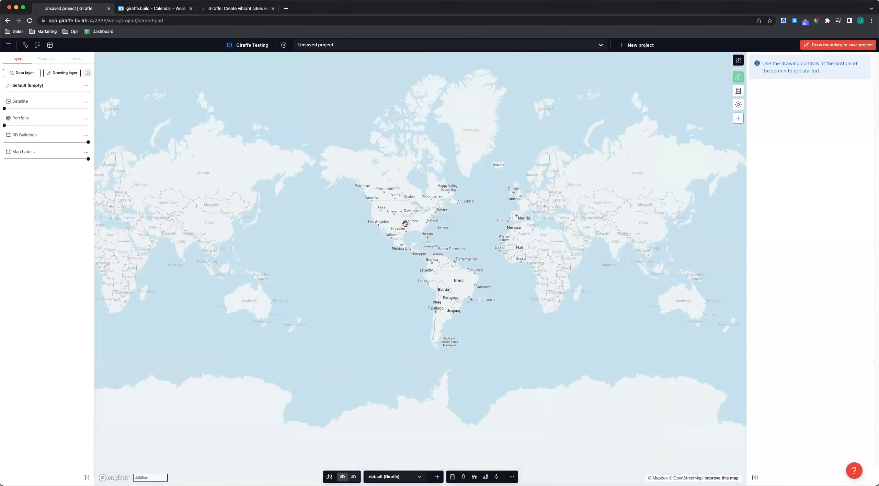
{"action": "scroll", "coordinate": [405, 224], "scroll_direction": "up", "scroll_amount": 8}
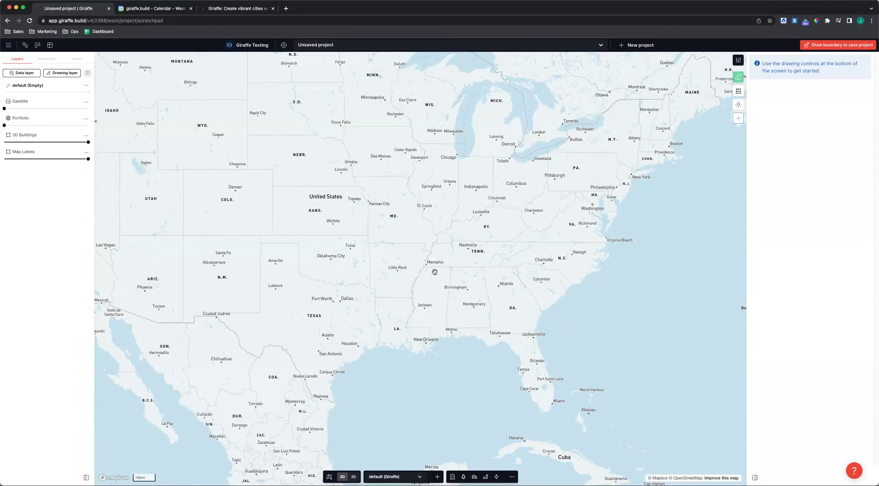
Try the 2D and 3D map views over the southeastern United States, tilting and moving the map toward the Carolinas.
{"action": "right_click_drag", "start_coordinate": [423, 274], "coordinate": [463, 261]}
{"action": "scroll", "coordinate": [463, 261], "scroll_direction": "up", "scroll_amount": 5}
{"action": "left_click_drag", "start_coordinate": [436, 277], "coordinate": [378, 288]}
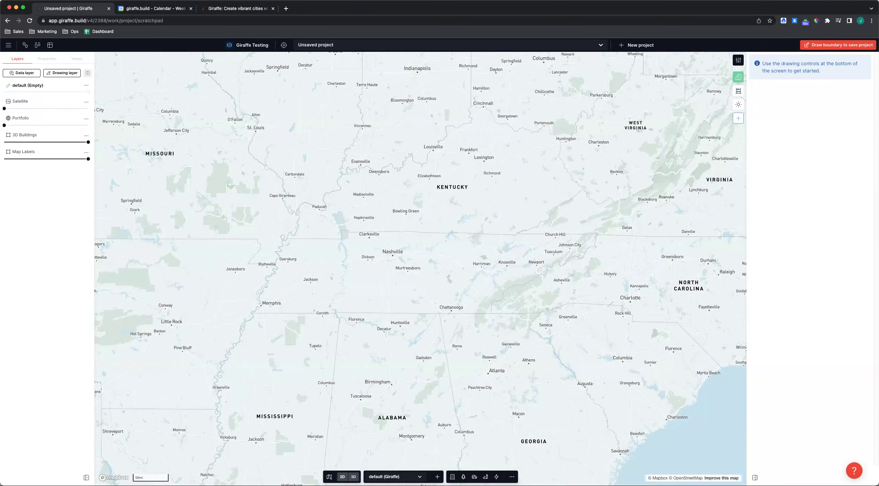
{"action": "left_click", "coordinate": [353, 477]}
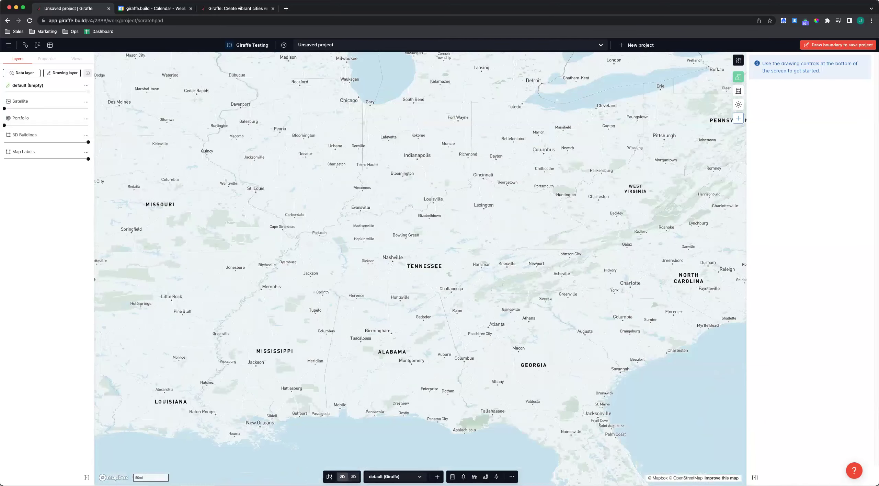
{"action": "left_click", "coordinate": [349, 476]}
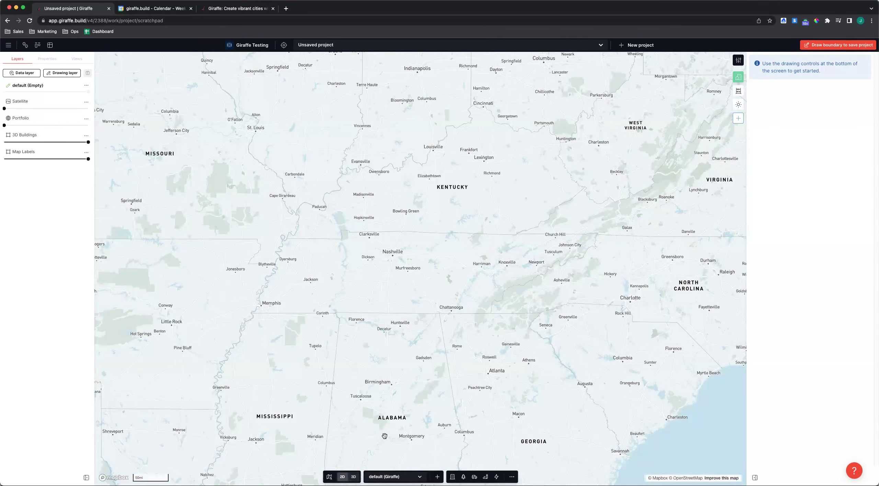
{"action": "left_click", "coordinate": [353, 476]}
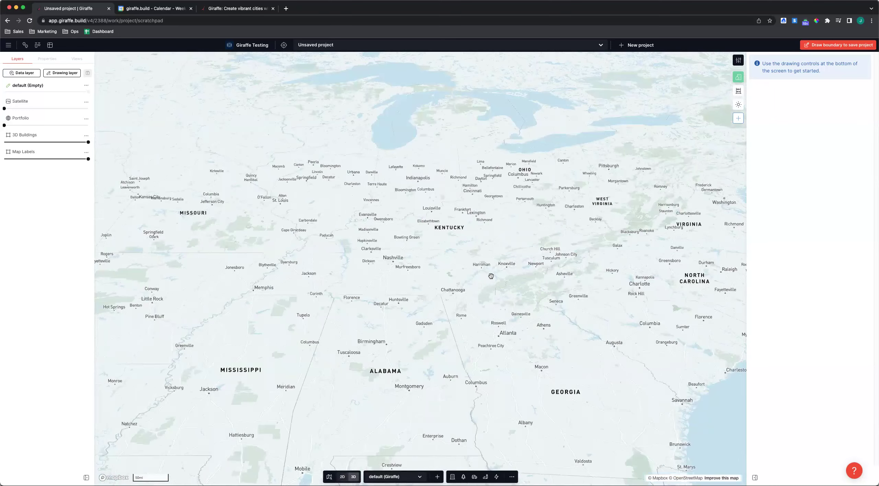
{"action": "right_click_drag", "start_coordinate": [466, 285], "coordinate": [491, 341]}
{"action": "left_click_drag", "start_coordinate": [583, 325], "coordinate": [445, 289]}
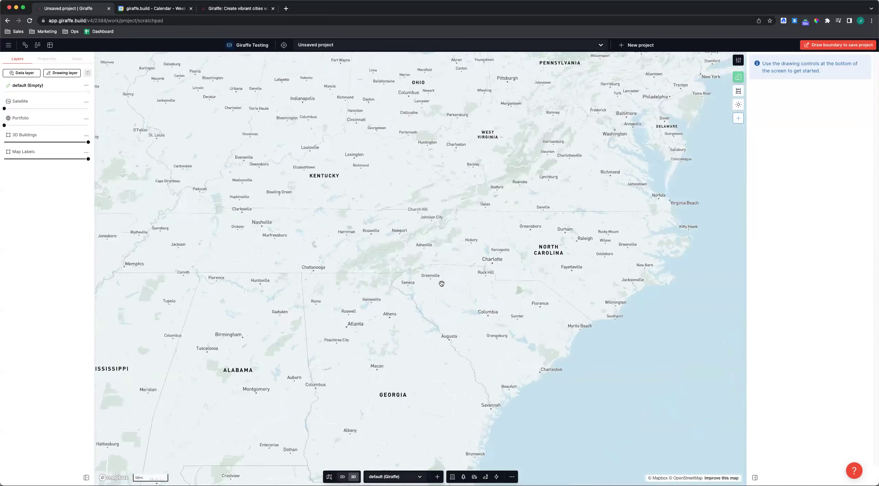
Inspect central Asheville's buildings in a tilted 3D view, and toggle the map between 2D and 3D.
{"action": "right_click_drag", "start_coordinate": [430, 206], "coordinate": [428, 253]}
{"action": "scroll", "coordinate": [428, 253], "scroll_direction": "up", "scroll_amount": 5}
{"action": "scroll", "coordinate": [415, 228], "scroll_direction": "up", "scroll_amount": 10}
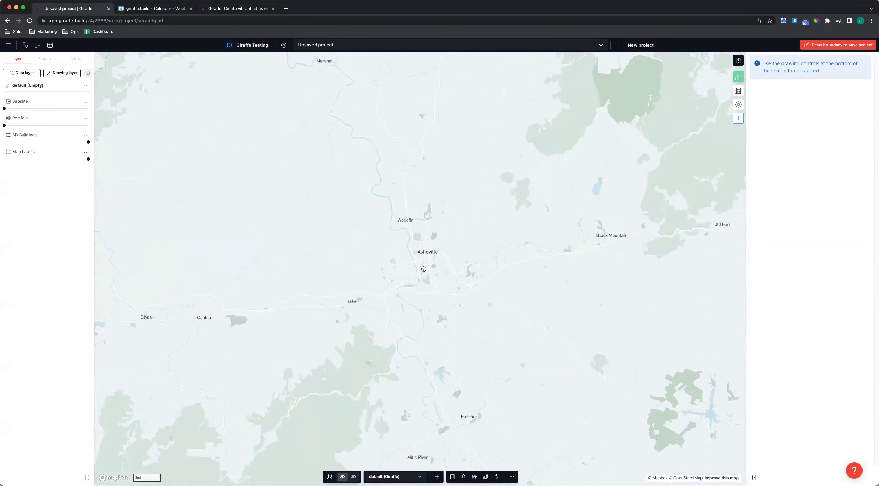
{"action": "scroll", "coordinate": [477, 204], "scroll_direction": "up", "scroll_amount": 10}
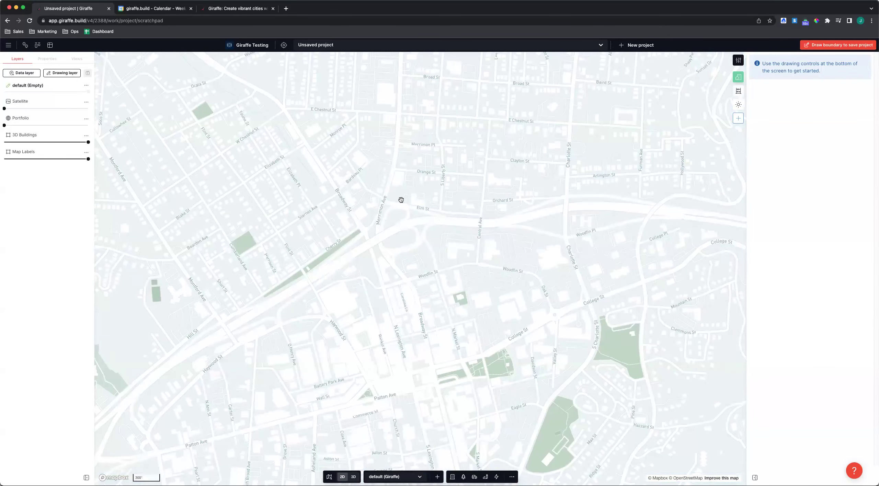
{"action": "right_click_drag", "start_coordinate": [406, 231], "coordinate": [458, 250]}
{"action": "scroll", "coordinate": [466, 251], "scroll_direction": "up", "scroll_amount": 10}
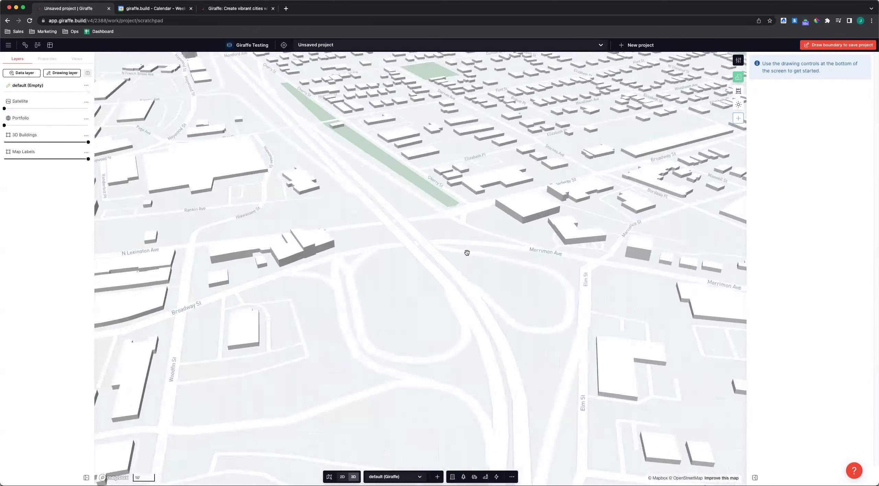
{"action": "scroll", "coordinate": [466, 253], "scroll_direction": "down", "scroll_amount": 15}
{"action": "key", "text": "space"}
{"action": "key", "text": "space"}
{"action": "key", "text": "space"}
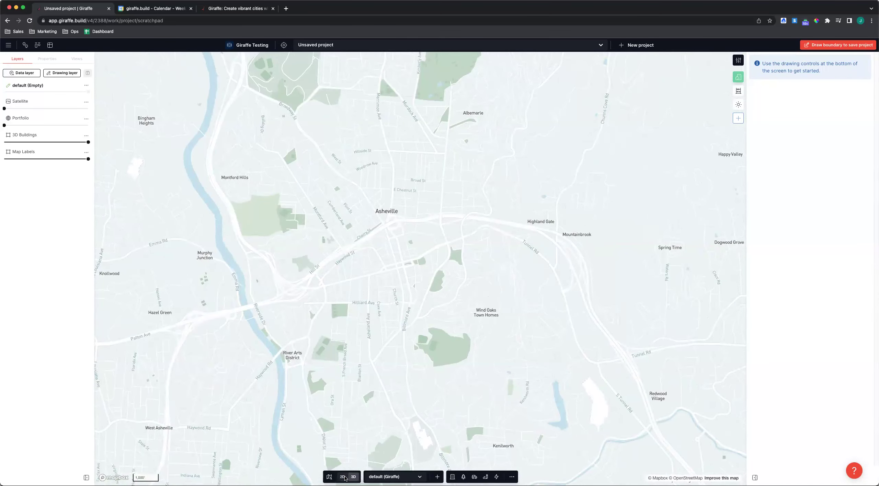
Explore the map east of Asheville around Black Mountain and Ridgecrest, from street level out to the surrounding region.
{"action": "scroll", "coordinate": [458, 227], "scroll_direction": "down", "scroll_amount": 10}
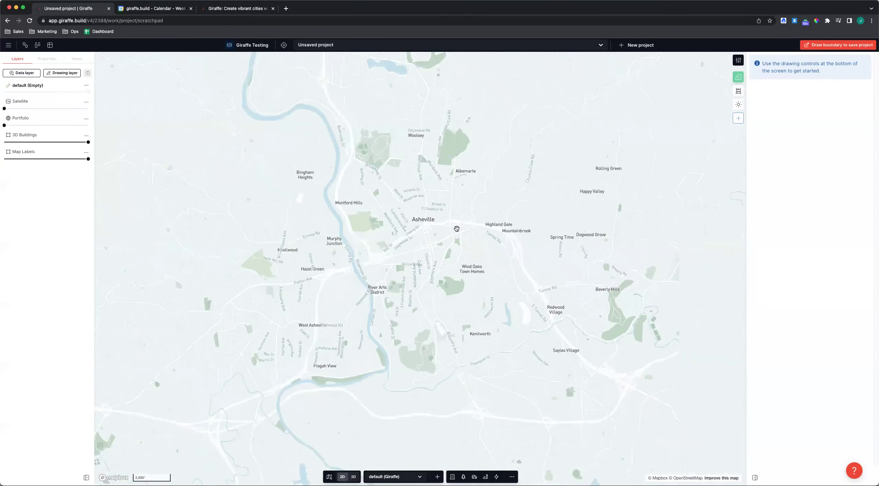
{"action": "mouse_move", "coordinate": [406, 243]}
{"action": "left_mouse_down"}
{"action": "mouse_move", "coordinate": [254, 273]}
{"action": "mouse_move", "coordinate": [267, 252]}
{"action": "left_mouse_up"}
{"action": "left_click_drag", "start_coordinate": [544, 236], "coordinate": [466, 241]}
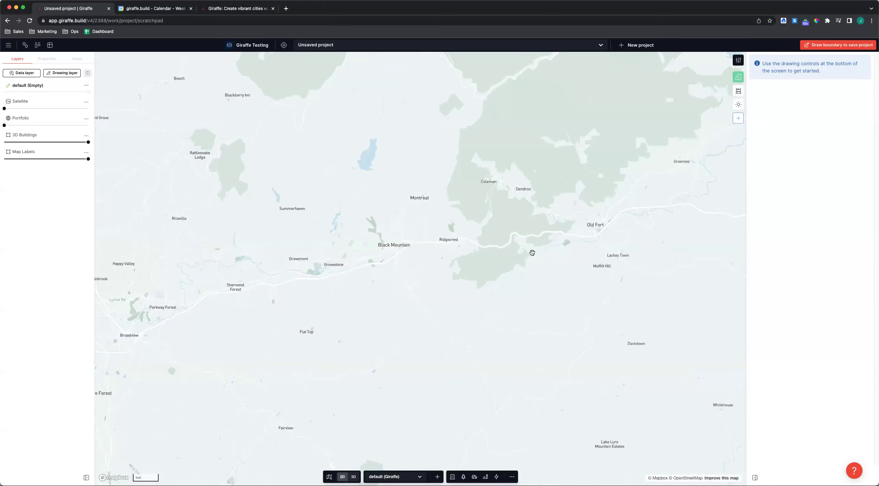
{"action": "scroll", "coordinate": [448, 266], "scroll_direction": "up", "scroll_amount": 10}
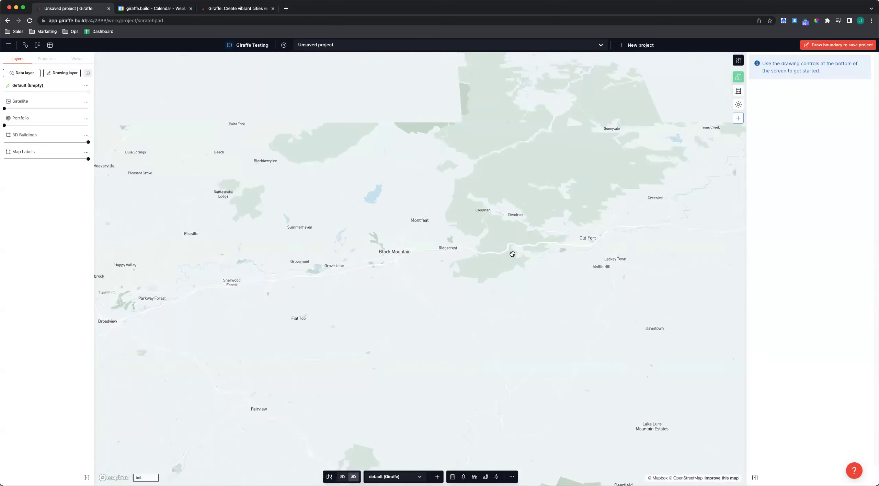
{"action": "scroll", "coordinate": [454, 286], "scroll_direction": "up", "scroll_amount": 10}
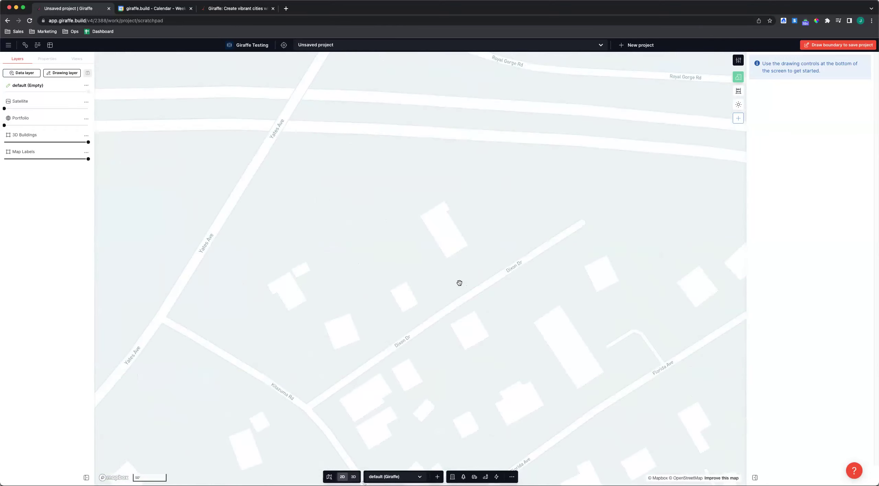
{"action": "scroll", "coordinate": [503, 261], "scroll_direction": "down", "scroll_amount": 5}
{"action": "scroll", "coordinate": [447, 278], "scroll_direction": "down", "scroll_amount": 8}
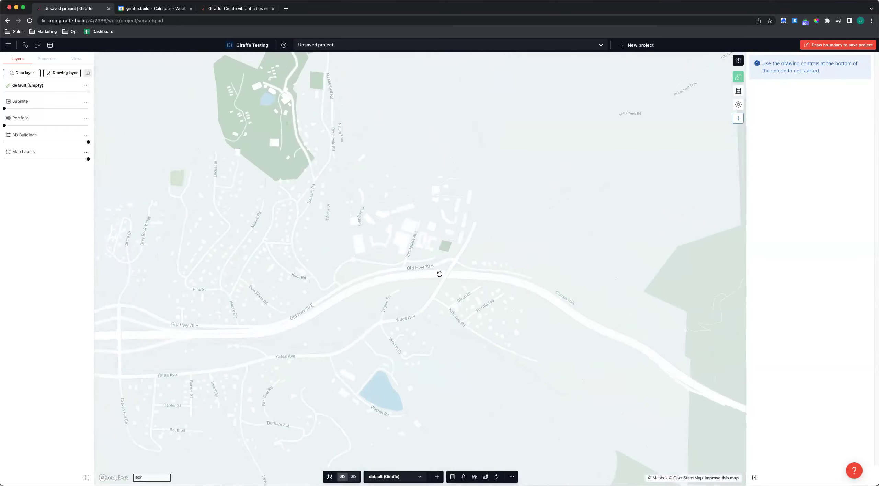
{"action": "scroll", "coordinate": [439, 278], "scroll_direction": "down", "scroll_amount": 10}
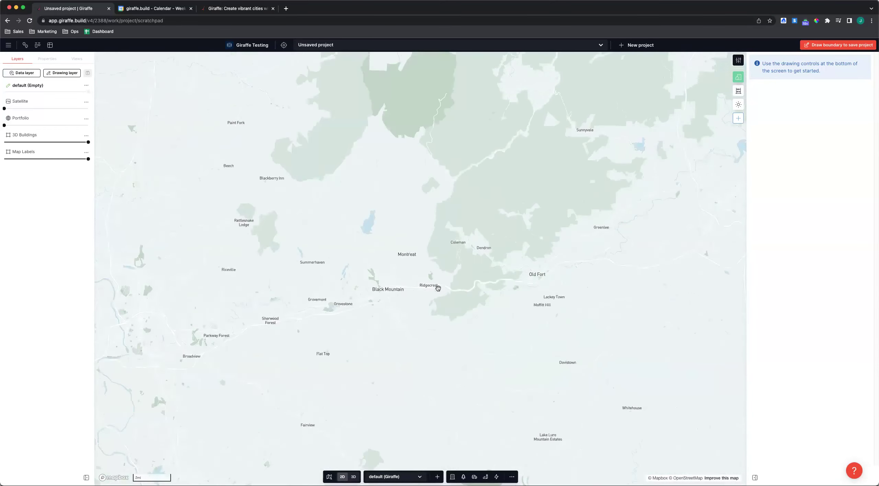
Show satellite imagery over the streets north of downtown Asheville by raising the Satellite layer's opacity to near its maximum.
{"action": "left_click_drag", "start_coordinate": [355, 319], "coordinate": [433, 297]}
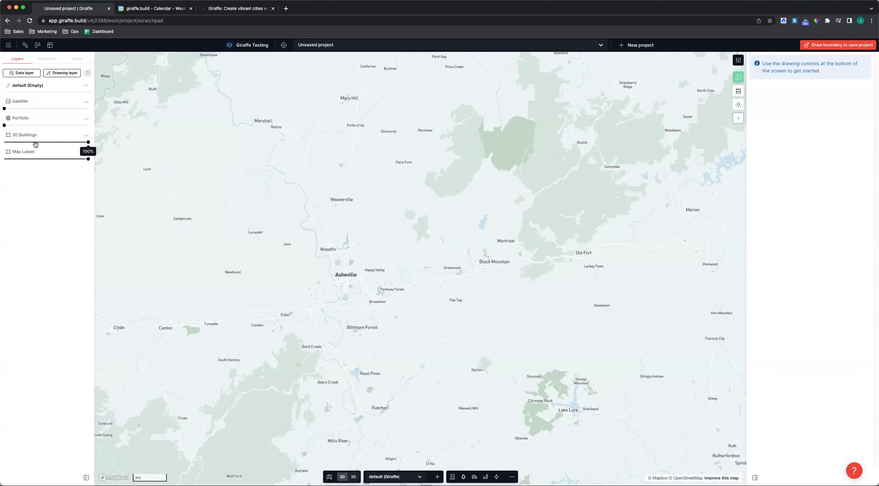
{"action": "scroll", "coordinate": [360, 288], "scroll_direction": "up", "scroll_amount": 10}
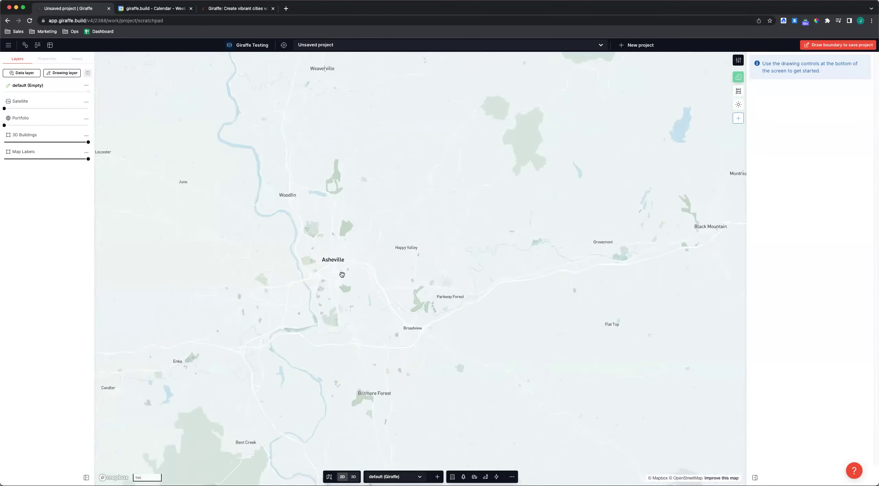
{"action": "scroll", "coordinate": [336, 221], "scroll_direction": "up", "scroll_amount": 3}
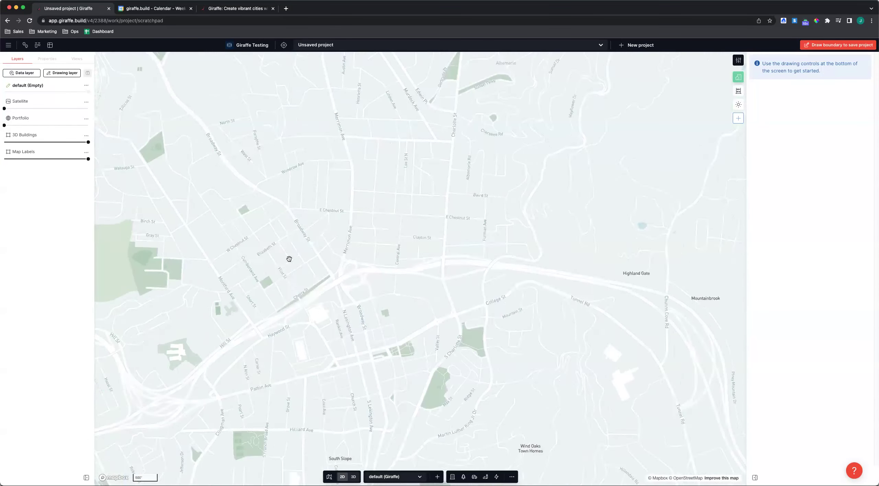
{"action": "scroll", "coordinate": [386, 204], "scroll_direction": "up", "scroll_amount": 2}
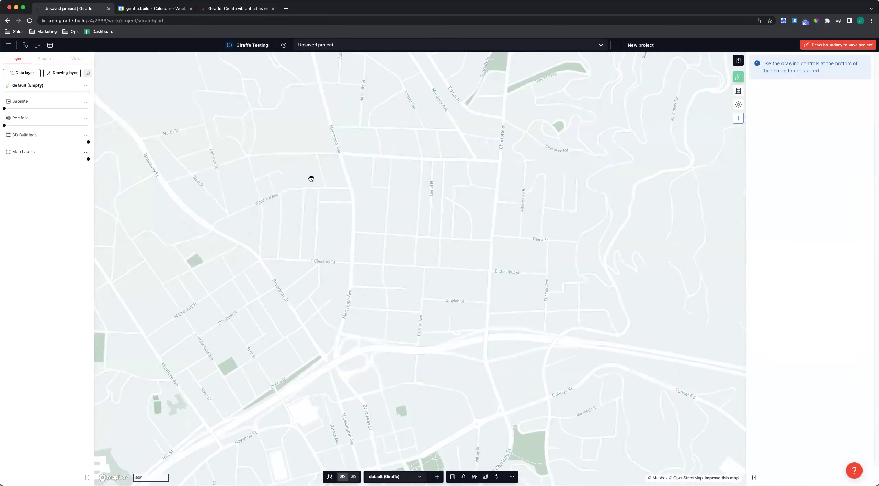
{"action": "left_click_drag", "start_coordinate": [54, 142], "coordinate": [115, 142]}
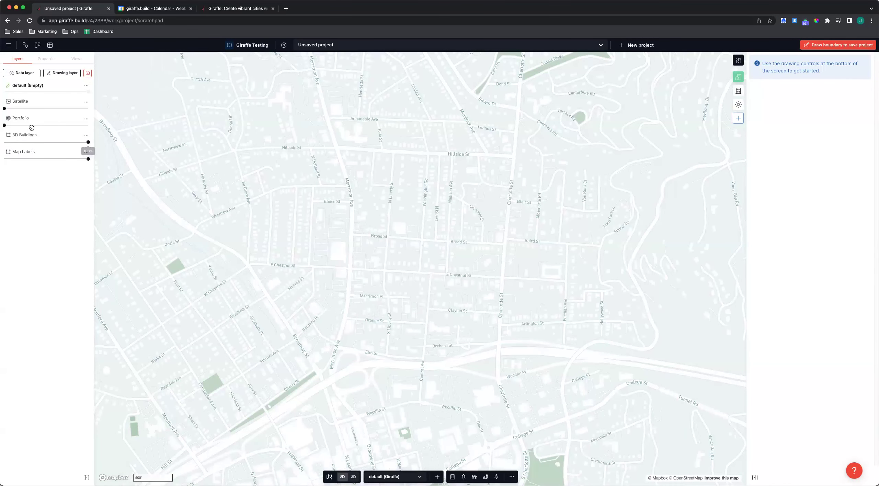
{"action": "left_click_drag", "start_coordinate": [6, 127], "coordinate": [76, 109]}
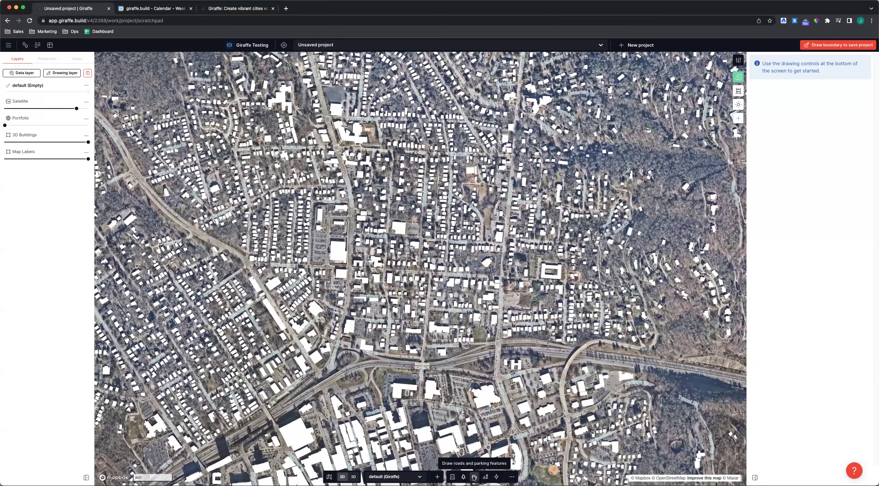
Enlarge the page display by two zoom levels, and switch the Asheville map between the 3D and 2D views.
{"action": "key", "text": "super+equal"}
{"action": "key", "text": "super+equal"}
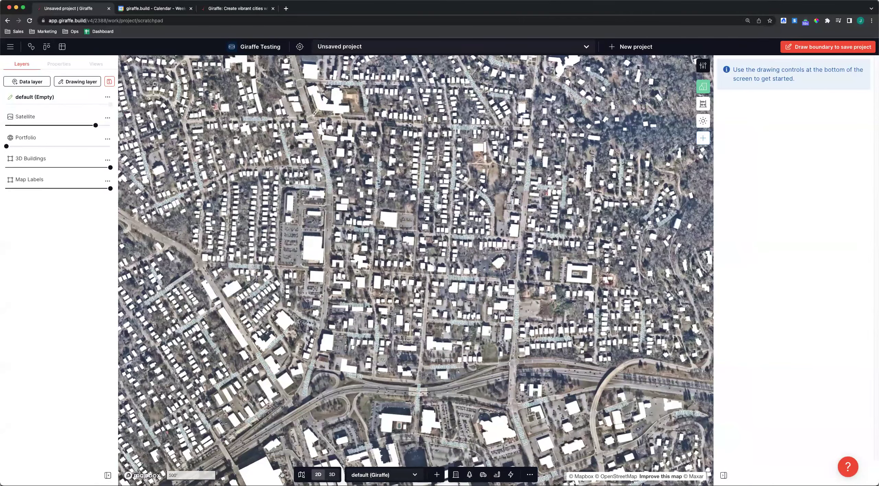
{"action": "left_click", "coordinate": [321, 477]}
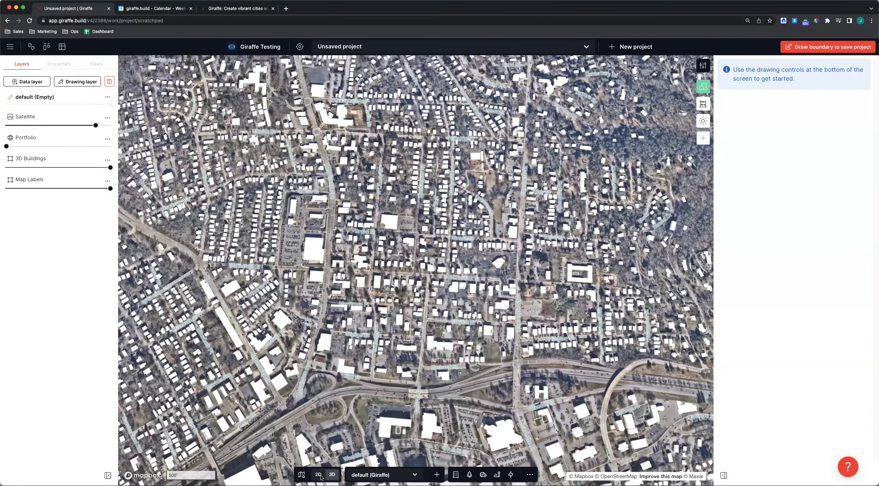
{"action": "left_click", "coordinate": [318, 475]}
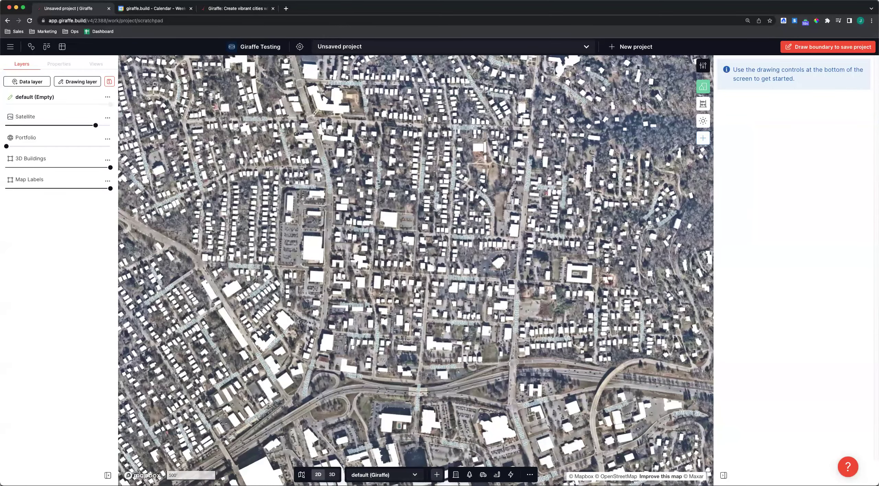
Review the available drawing features for buildings, landscaping, roads and parking, annotations, and flows.
{"action": "left_click", "coordinate": [456, 475]}
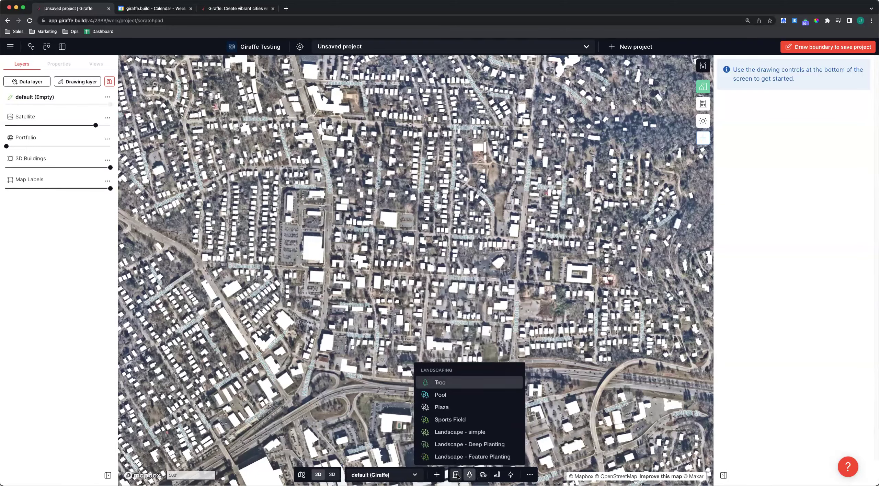
{"action": "left_click", "coordinate": [456, 475]}
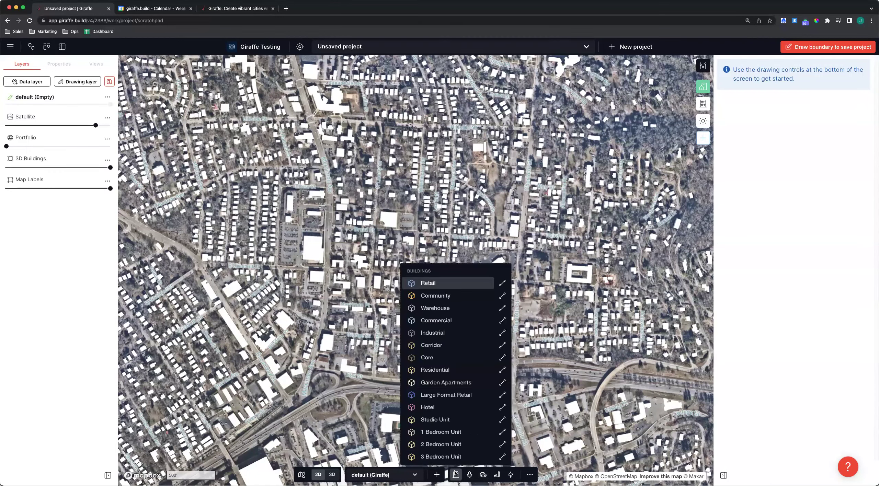
{"action": "left_click", "coordinate": [469, 476]}
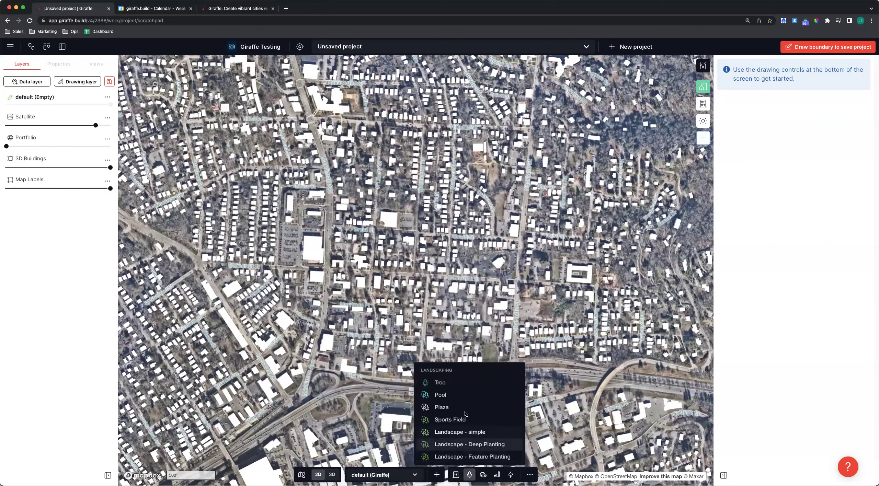
{"action": "left_click", "coordinate": [483, 475]}
{"action": "left_click", "coordinate": [497, 475]}
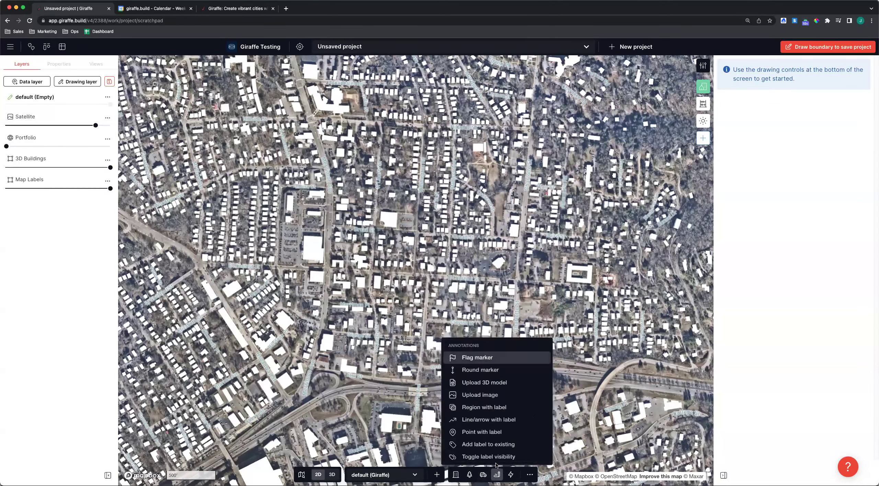
{"action": "left_click", "coordinate": [512, 476]}
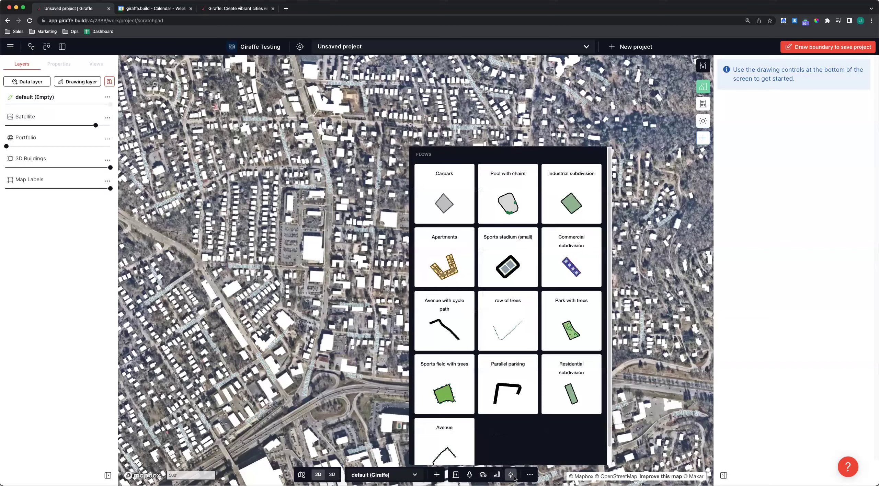
{"action": "left_click", "coordinate": [511, 475]}
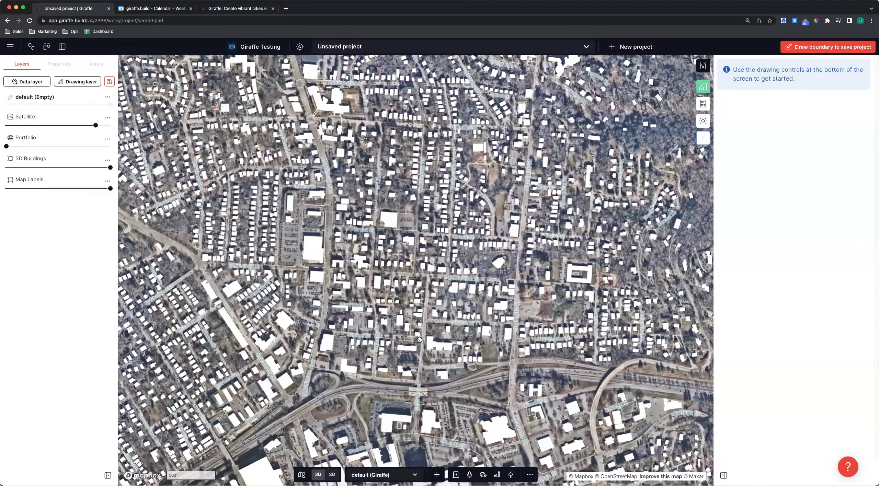
Draw a rectangular Hotel building about 110.8 ft by 67.1 ft on the vacant grass lot along Orchard St, and delete it.
{"action": "scroll", "coordinate": [415, 368], "scroll_direction": "down", "scroll_amount": 3}
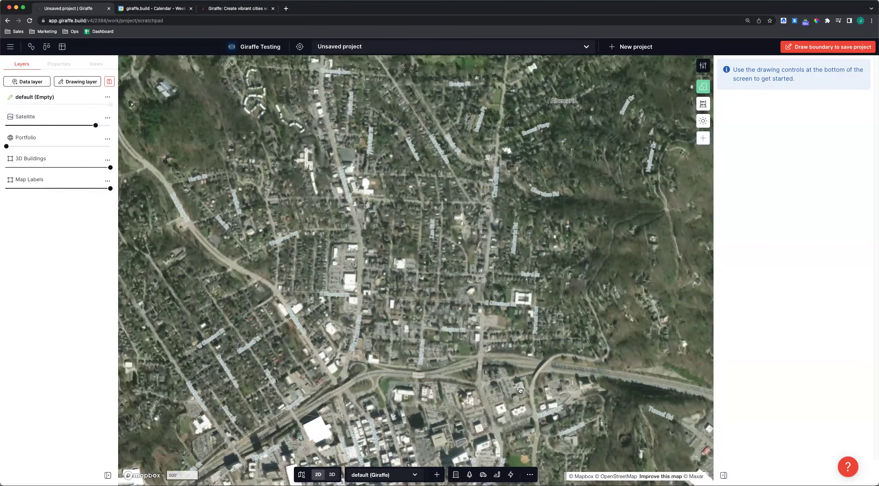
{"action": "left_click_drag", "start_coordinate": [540, 330], "coordinate": [451, 301]}
{"action": "scroll", "coordinate": [451, 301], "scroll_direction": "up", "scroll_amount": 10}
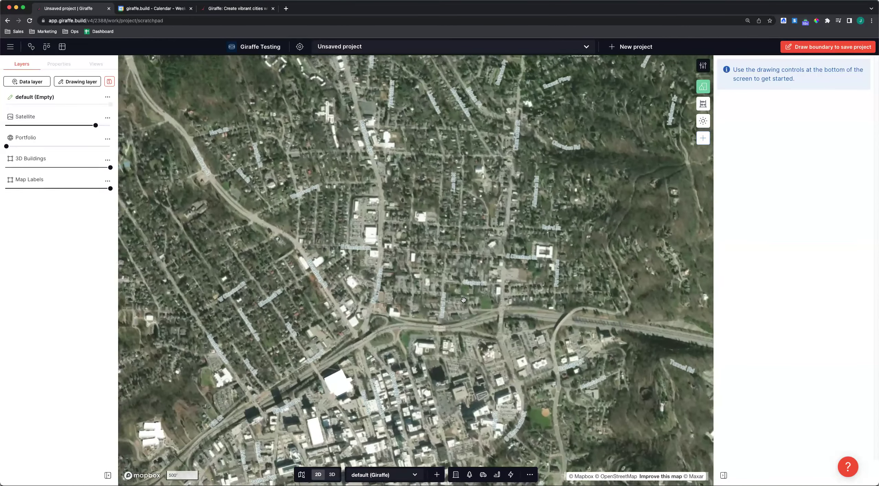
{"action": "scroll", "coordinate": [505, 312], "scroll_direction": "up", "scroll_amount": 6}
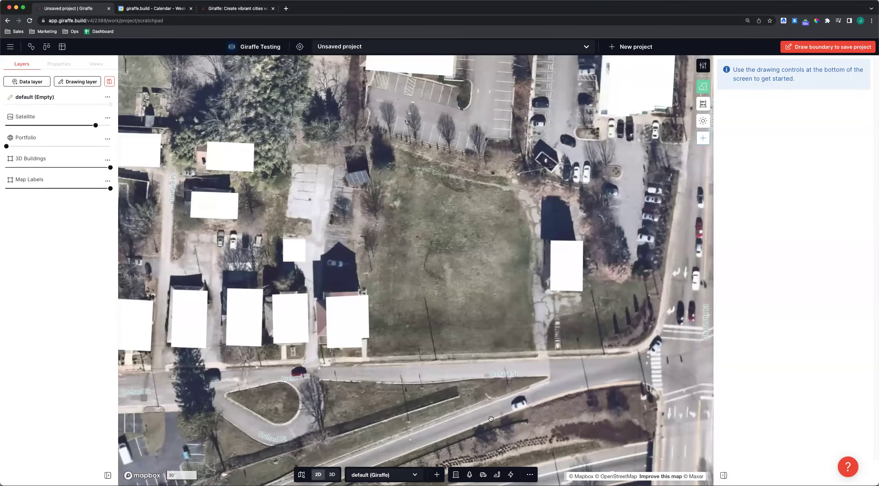
{"action": "left_click", "coordinate": [456, 475]}
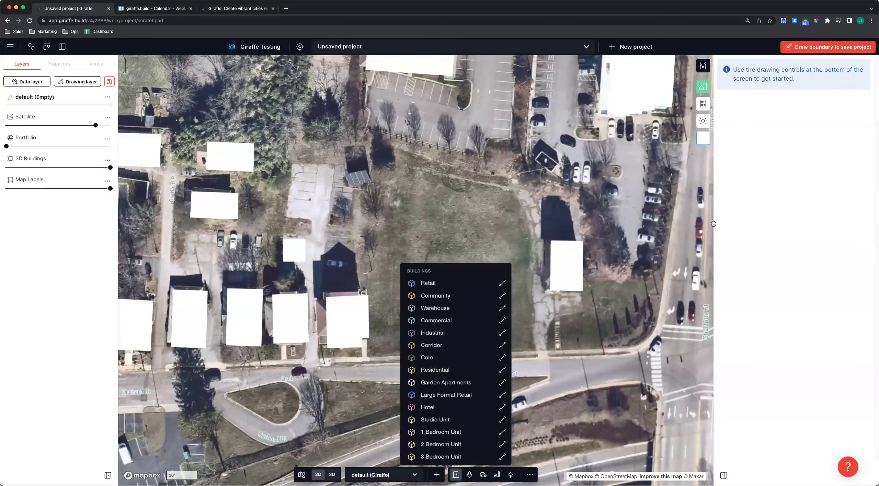
{"action": "left_click", "coordinate": [446, 395]}
{"action": "left_click", "coordinate": [403, 289]}
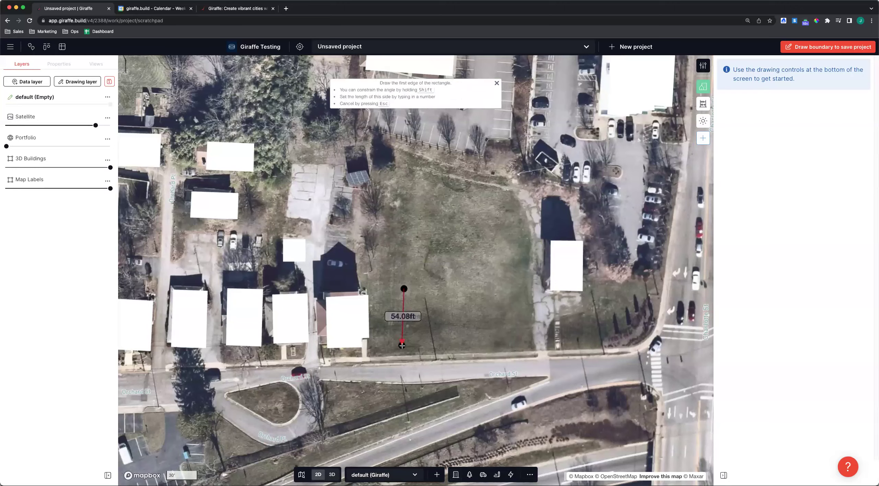
{"action": "left_click", "coordinate": [405, 358]}
{"action": "left_click", "coordinate": [616, 375]}
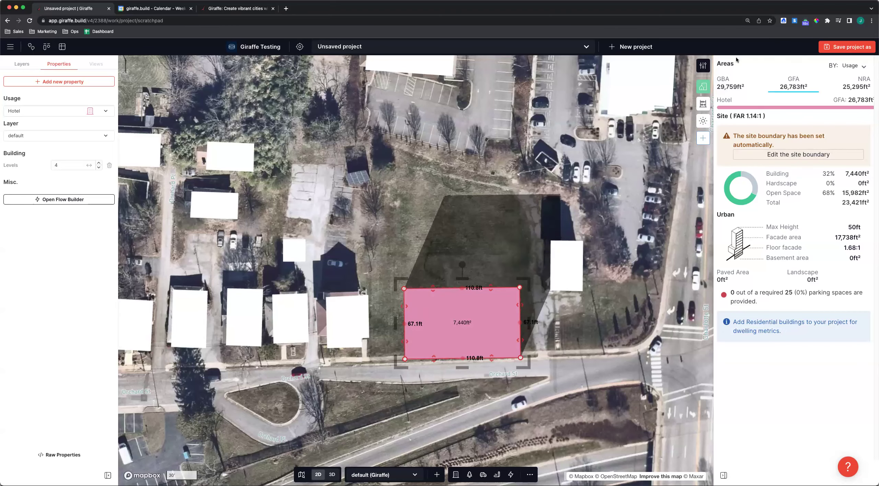
{"action": "key", "text": "Delete"}
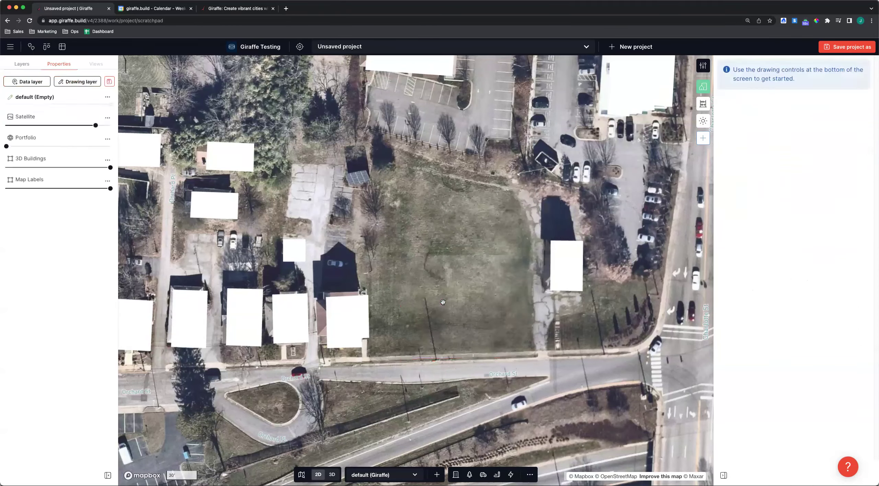
Fade the satellite imagery over the southeastern United States by lowering the Satellite layer's opacity to near its minimum.
{"action": "scroll", "coordinate": [437, 306], "scroll_direction": "down", "scroll_amount": 5}
{"action": "scroll", "coordinate": [436, 306], "scroll_direction": "down", "scroll_amount": 10}
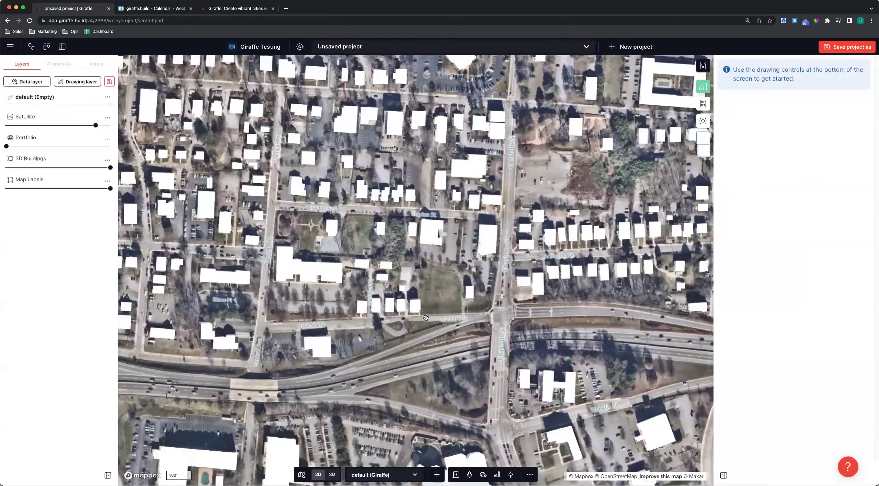
{"action": "scroll", "coordinate": [423, 326], "scroll_direction": "down", "scroll_amount": 10}
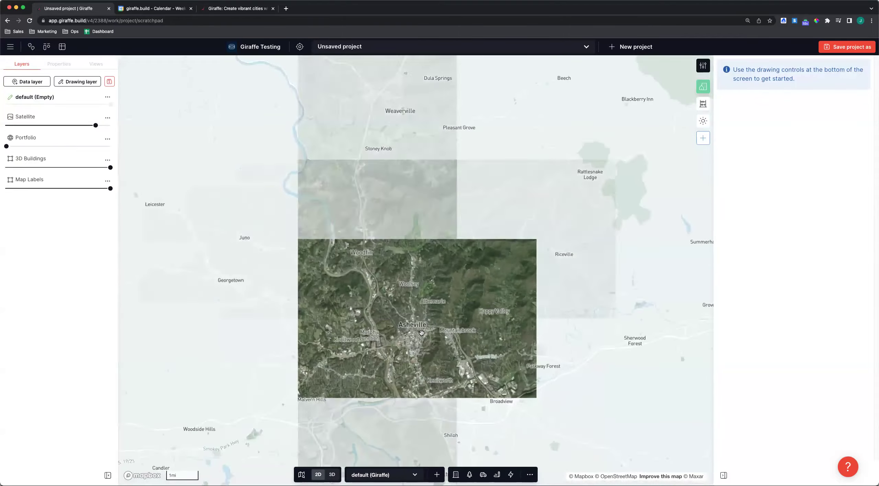
{"action": "scroll", "coordinate": [433, 305], "scroll_direction": "down", "scroll_amount": 5}
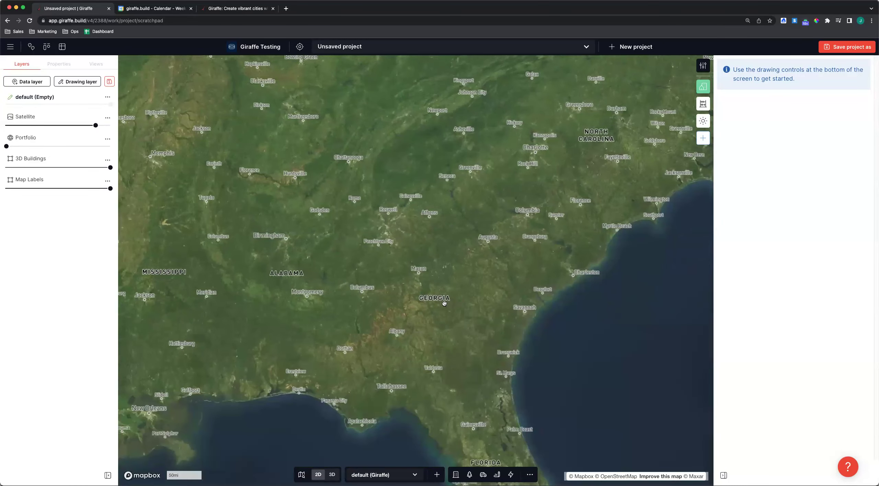
{"action": "scroll", "coordinate": [419, 264], "scroll_direction": "up", "scroll_amount": 3}
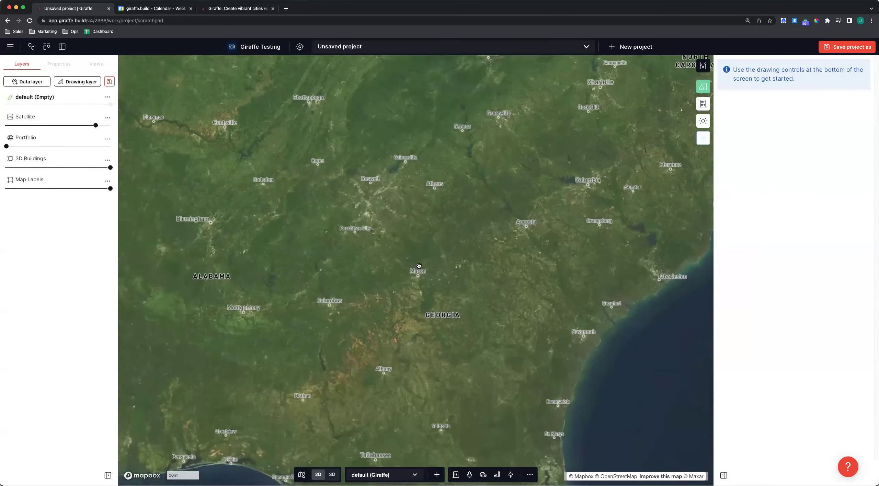
{"action": "scroll", "coordinate": [417, 267], "scroll_direction": "up", "scroll_amount": 2}
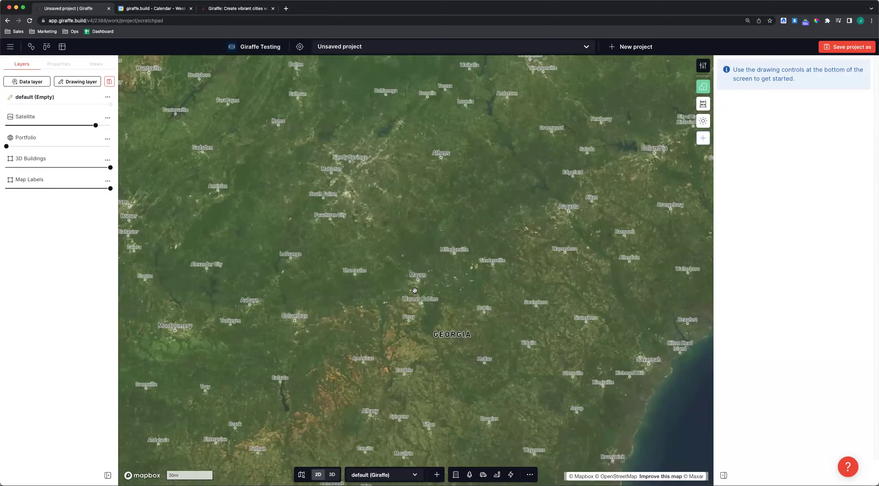
{"action": "left_click_drag", "start_coordinate": [40, 125], "coordinate": [11, 121]}
Explore the base map of Georgia and Atlanta, from the surrounding southeastern states down to the downtown neighborhoods.
{"action": "scroll", "coordinate": [345, 251], "scroll_direction": "down", "scroll_amount": 3}
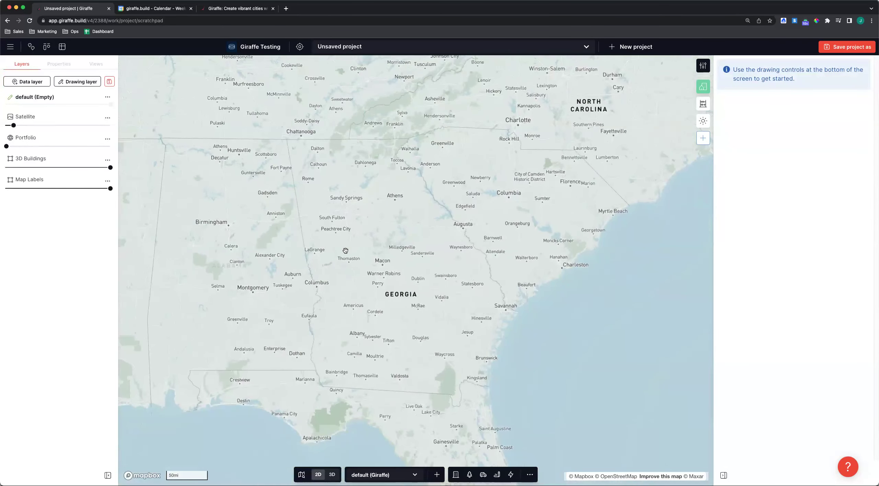
{"action": "scroll", "coordinate": [392, 306], "scroll_direction": "down", "scroll_amount": 1}
{"action": "scroll", "coordinate": [345, 212], "scroll_direction": "up", "scroll_amount": 5}
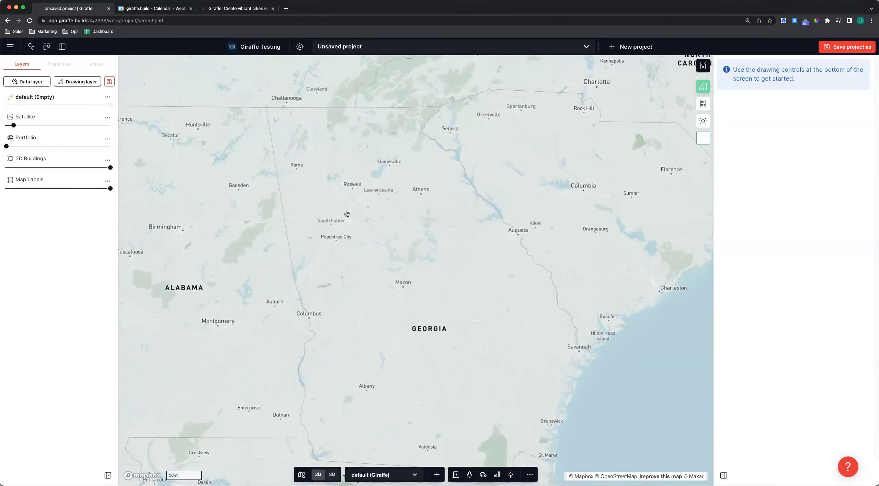
{"action": "scroll", "coordinate": [357, 207], "scroll_direction": "up", "scroll_amount": 7}
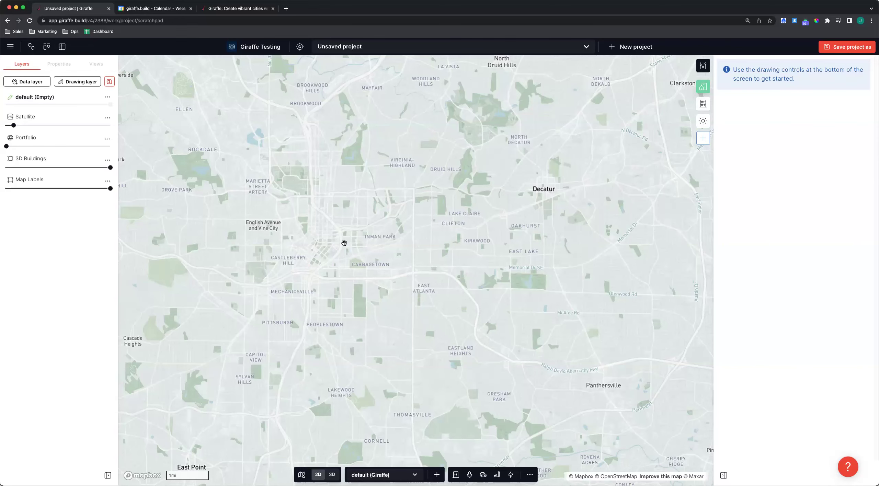
{"action": "scroll", "coordinate": [289, 271], "scroll_direction": "down", "scroll_amount": 5}
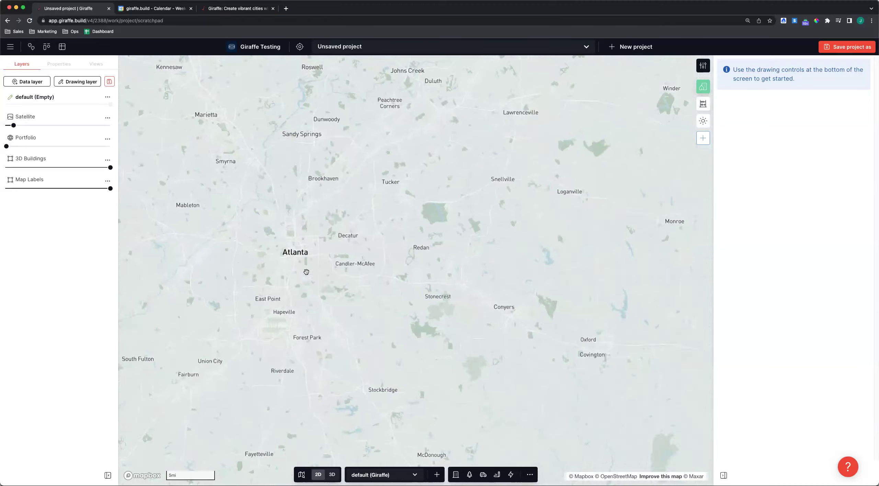
{"action": "scroll", "coordinate": [286, 275], "scroll_direction": "down", "scroll_amount": 8}
{"action": "left_click_drag", "start_coordinate": [319, 286], "coordinate": [446, 230]}
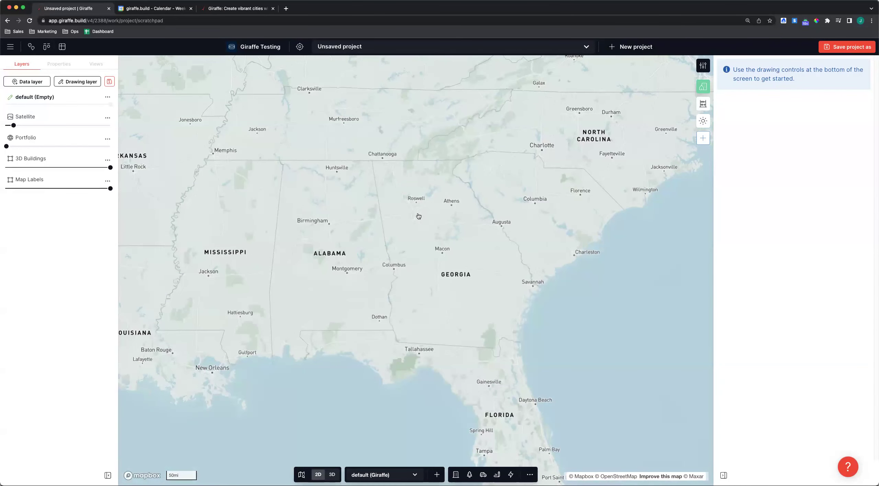
{"action": "scroll", "coordinate": [414, 215], "scroll_direction": "up", "scroll_amount": 3}
{"action": "scroll", "coordinate": [413, 215], "scroll_direction": "up", "scroll_amount": 10}
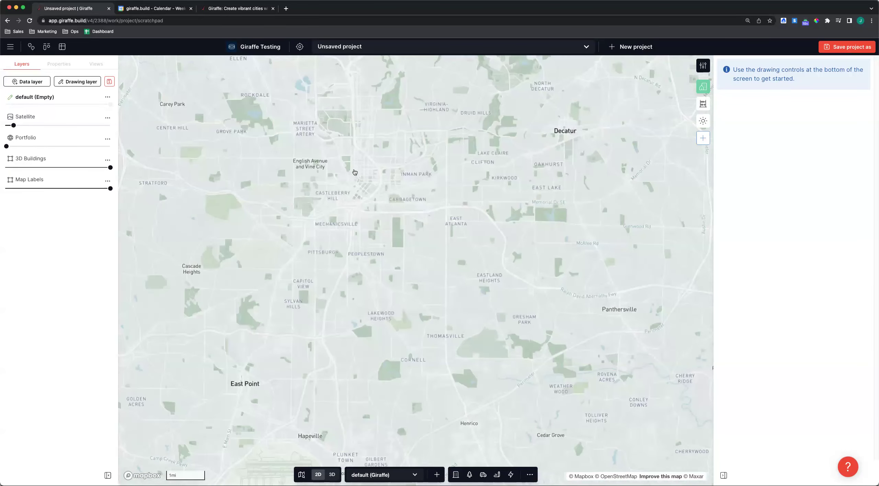
{"action": "scroll", "coordinate": [355, 184], "scroll_direction": "up", "scroll_amount": 2}
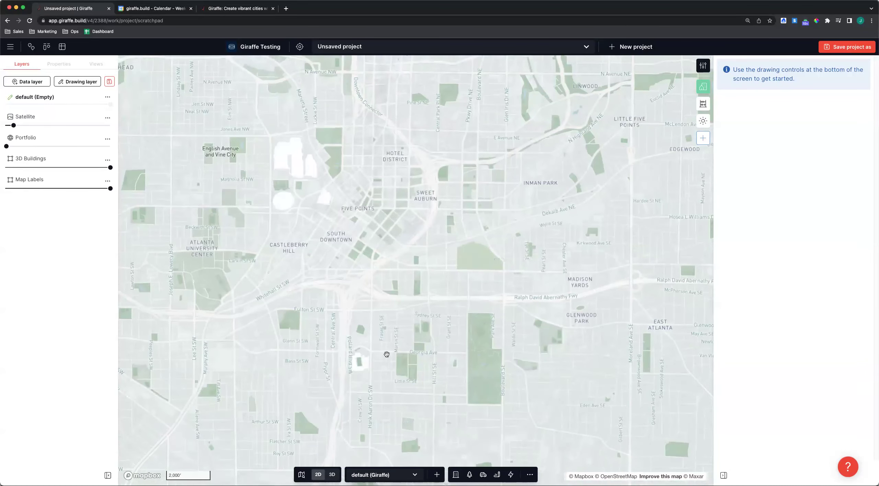
{"action": "left_click_drag", "start_coordinate": [370, 133], "coordinate": [379, 177]}
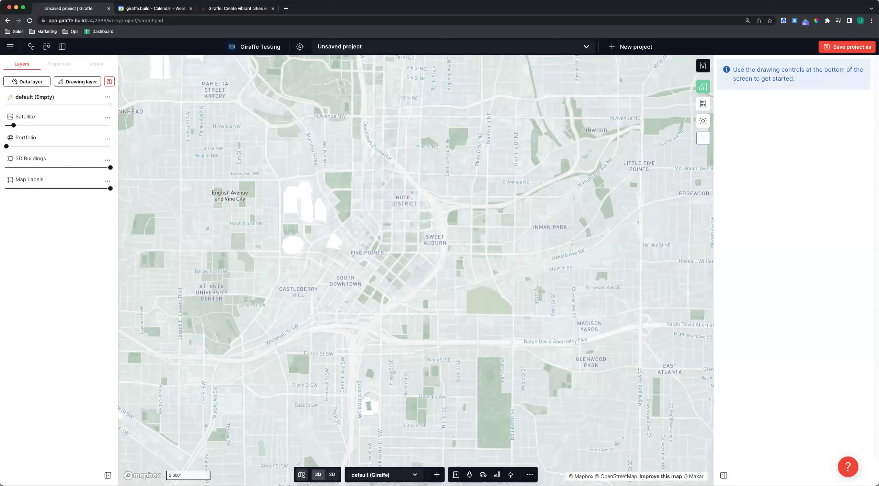
Raise the Satellite layer's opacity to about half over the blocks around Decatur St SE beside the Downtown Connector.
{"action": "left_click", "coordinate": [302, 475]}
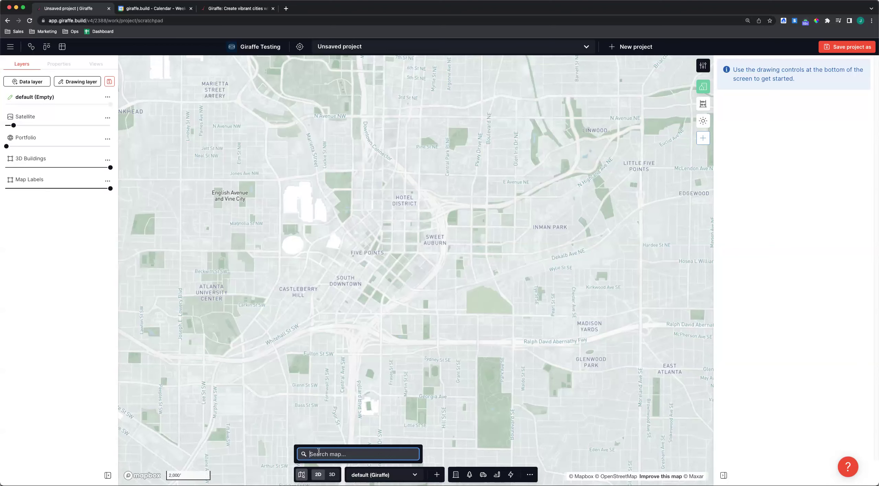
{"action": "scroll", "coordinate": [412, 294], "scroll_direction": "up", "scroll_amount": 5}
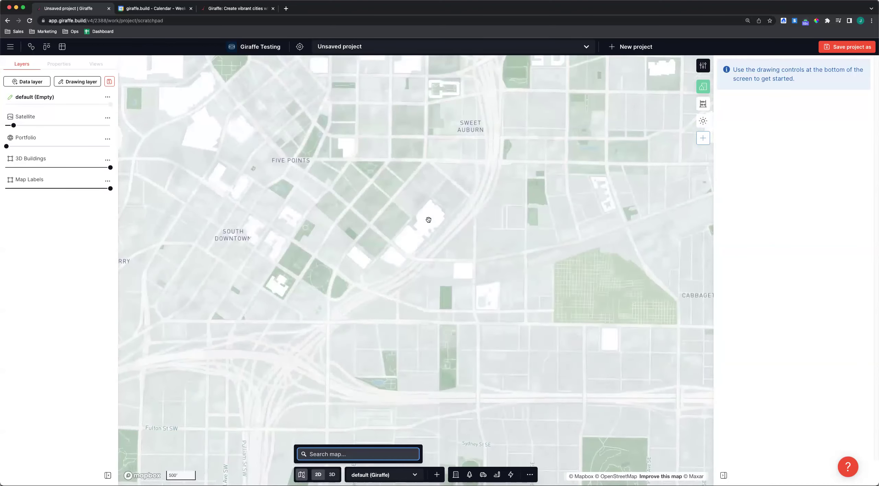
{"action": "left_click_drag", "start_coordinate": [506, 290], "coordinate": [408, 304]}
{"action": "scroll", "coordinate": [394, 311], "scroll_direction": "up", "scroll_amount": 3}
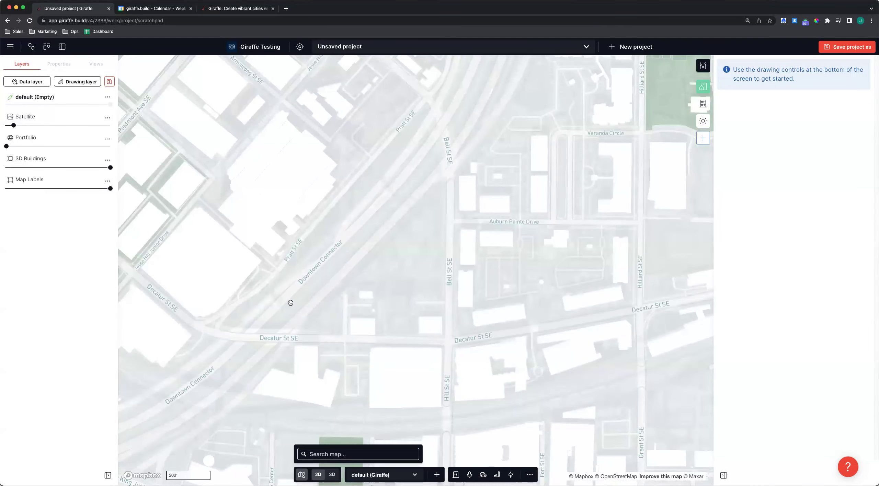
{"action": "left_click_drag", "start_coordinate": [377, 324], "coordinate": [358, 320]}
{"action": "left_click_drag", "start_coordinate": [14, 125], "coordinate": [61, 127]}
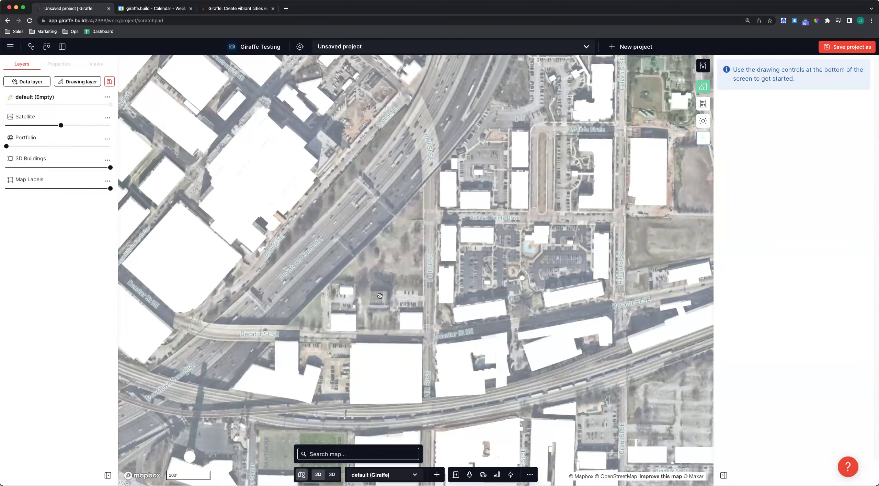
{"action": "scroll", "coordinate": [379, 296], "scroll_direction": "up", "scroll_amount": 3}
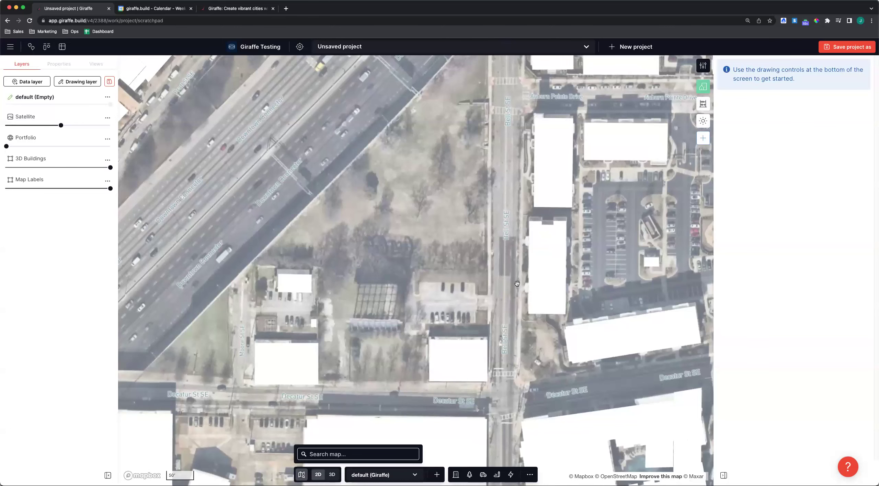
{"action": "scroll", "coordinate": [464, 201], "scroll_direction": "down", "scroll_amount": 2}
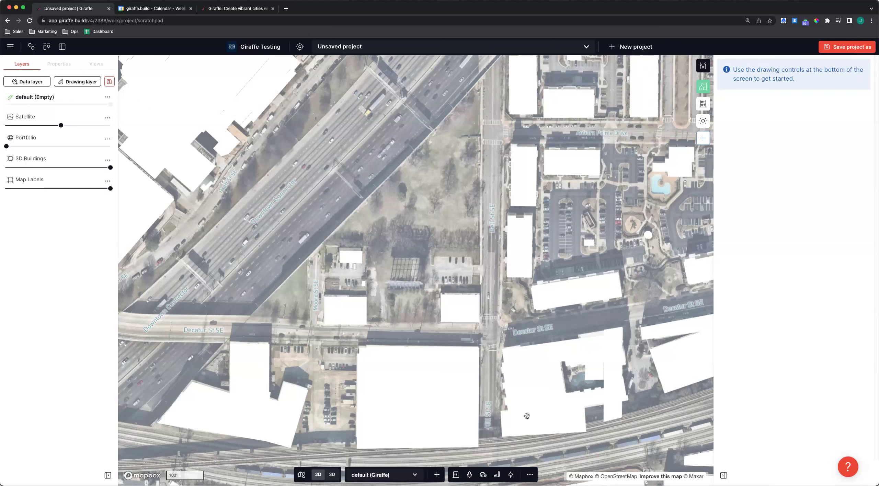
Start editing the project boundary and clear the existing one.
{"action": "left_click", "coordinate": [530, 477]}
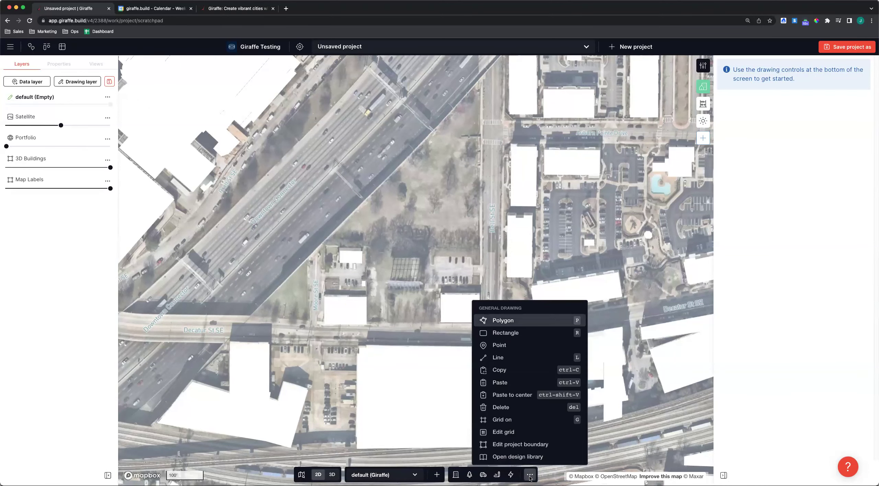
{"action": "left_click", "coordinate": [538, 446]}
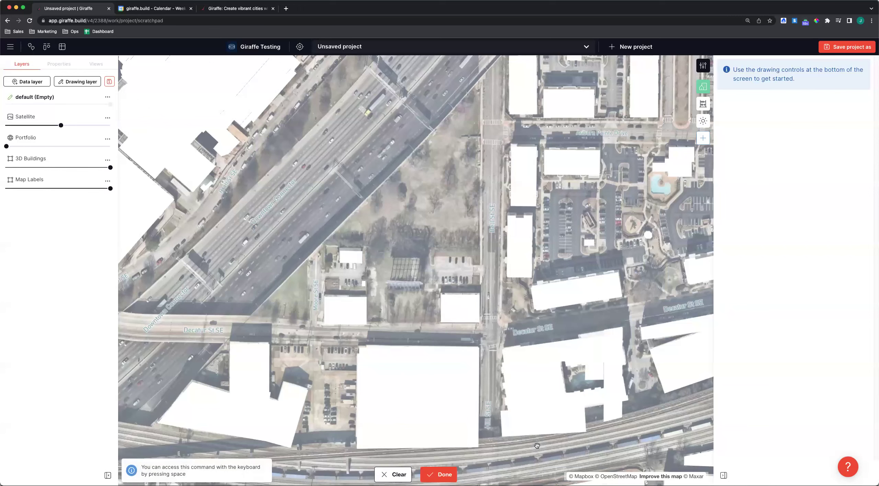
{"action": "left_click", "coordinate": [405, 474]}
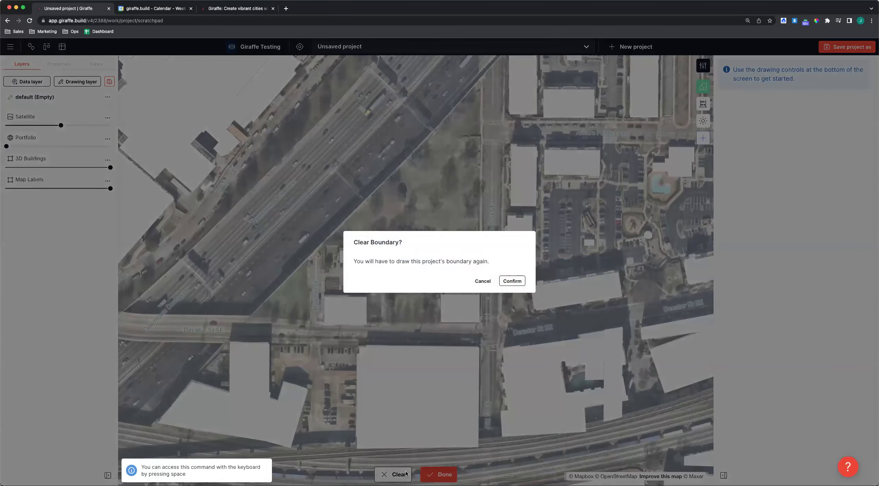
{"action": "left_click", "coordinate": [512, 281]}
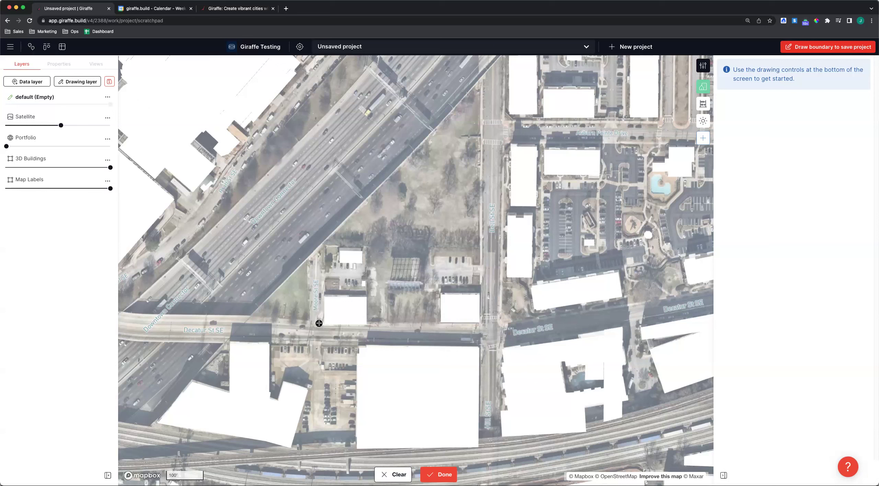
Draw a four-sided project boundary of about 182,800 ft² around the lot between the Downtown Connector, Bell St SE and Decatur St SE.
{"action": "left_click", "coordinate": [318, 314]}
{"action": "left_click", "coordinate": [321, 248]}
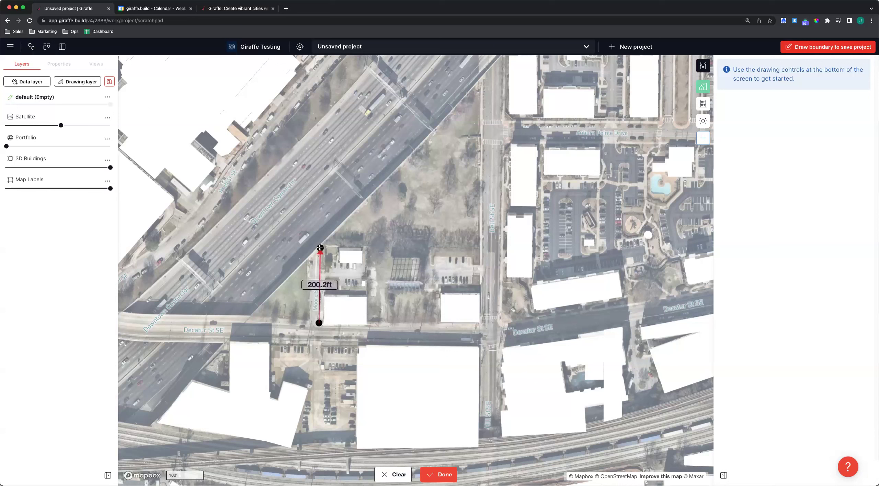
{"action": "left_click", "coordinate": [481, 87]}
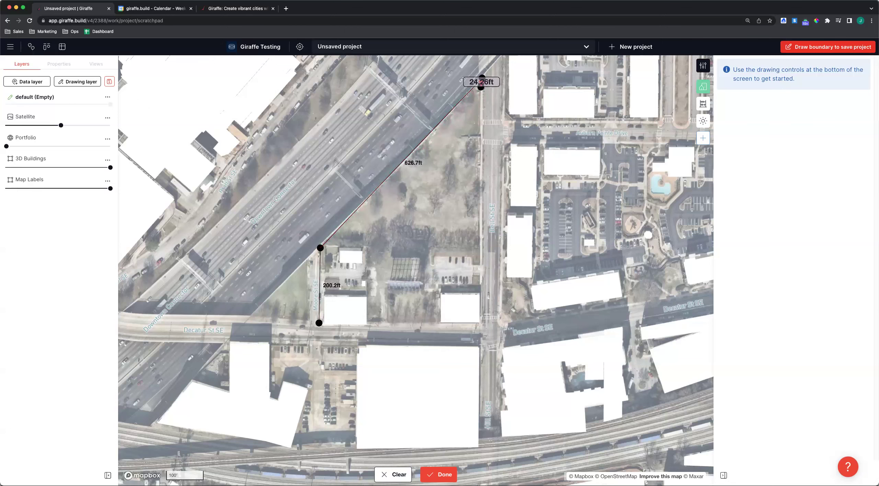
{"action": "left_click", "coordinate": [479, 323]}
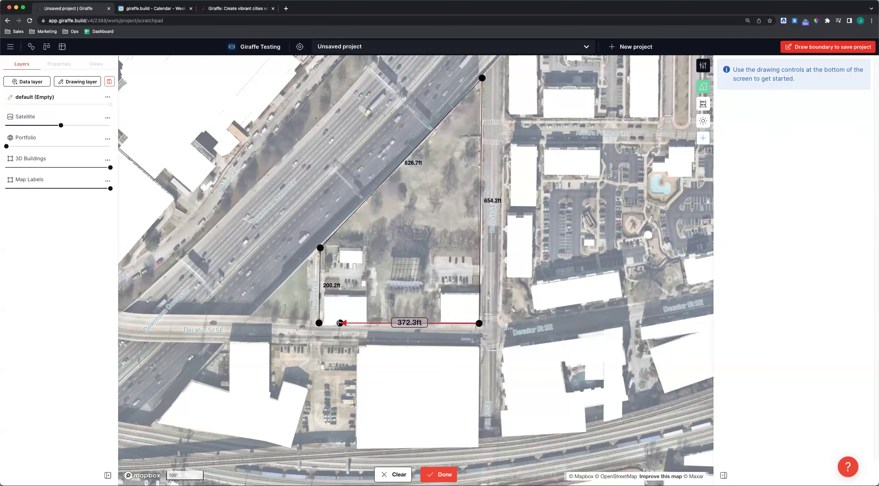
{"action": "left_click", "coordinate": [320, 323]}
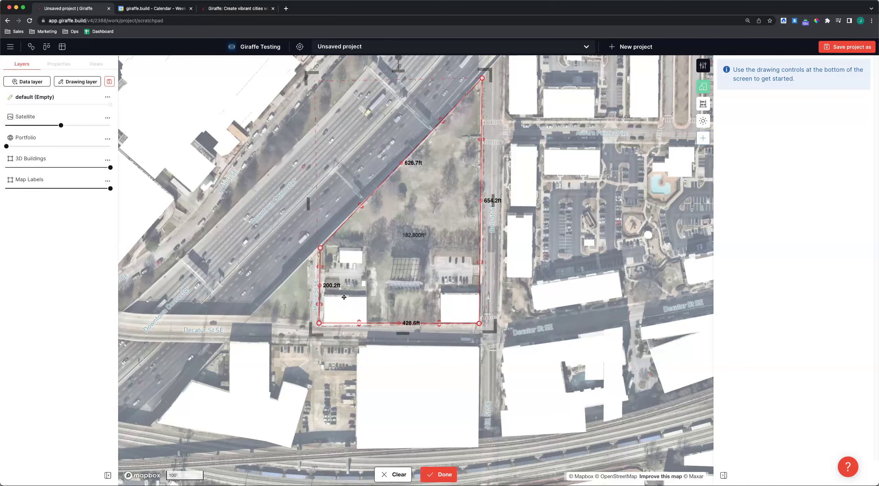
{"action": "left_click", "coordinate": [443, 474]}
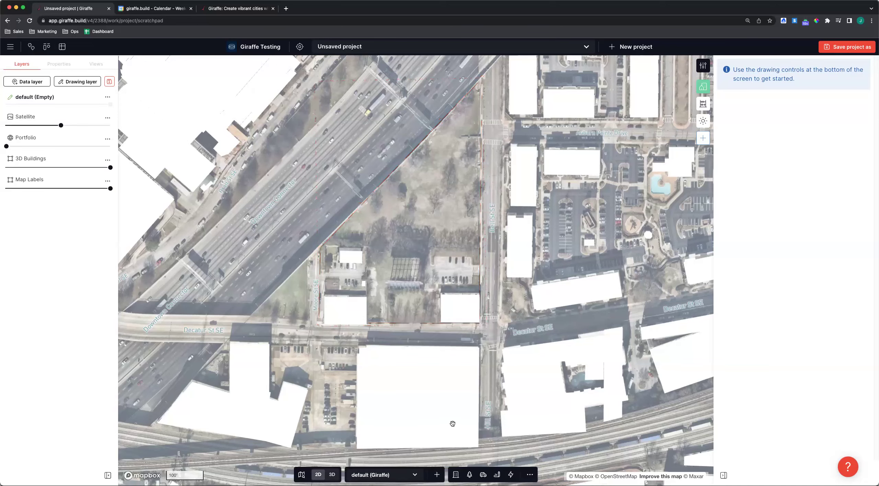
Tilt and rotate the map to view the bounded site in 3D, return to 2D, and review the annotation tools.
{"action": "right_click_drag", "start_coordinate": [501, 373], "coordinate": [483, 343]}
{"action": "right_click_drag", "start_coordinate": [368, 323], "coordinate": [425, 289]}
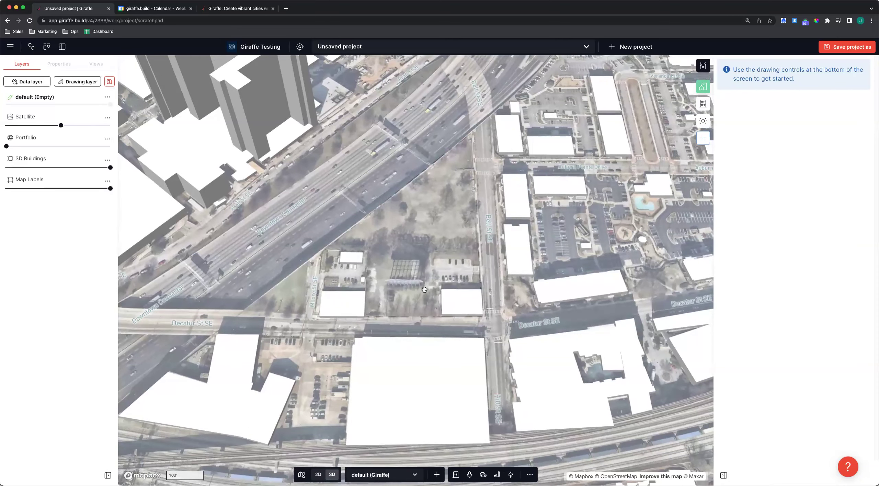
{"action": "key", "text": "2"}
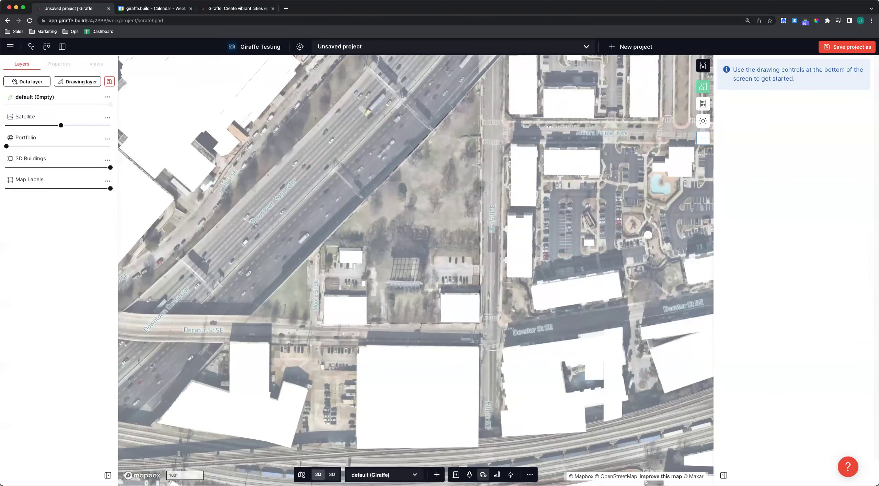
{"action": "left_click", "coordinate": [497, 474]}
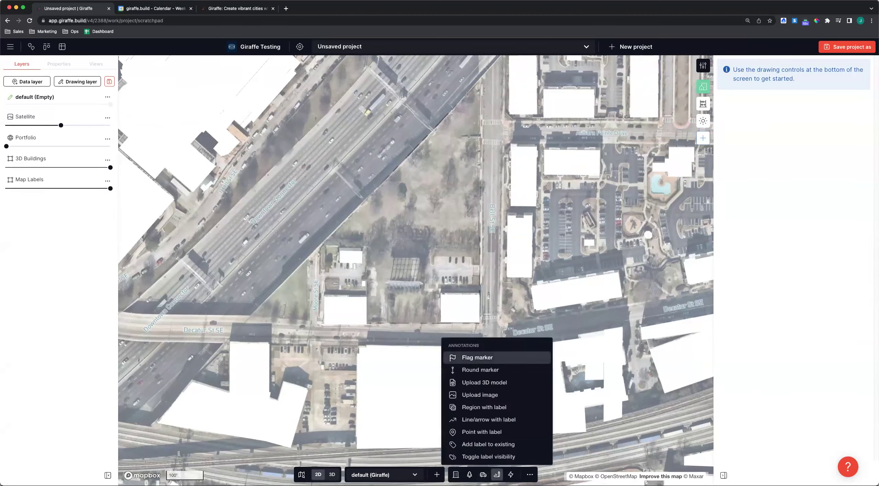
{"action": "left_click", "coordinate": [498, 476]}
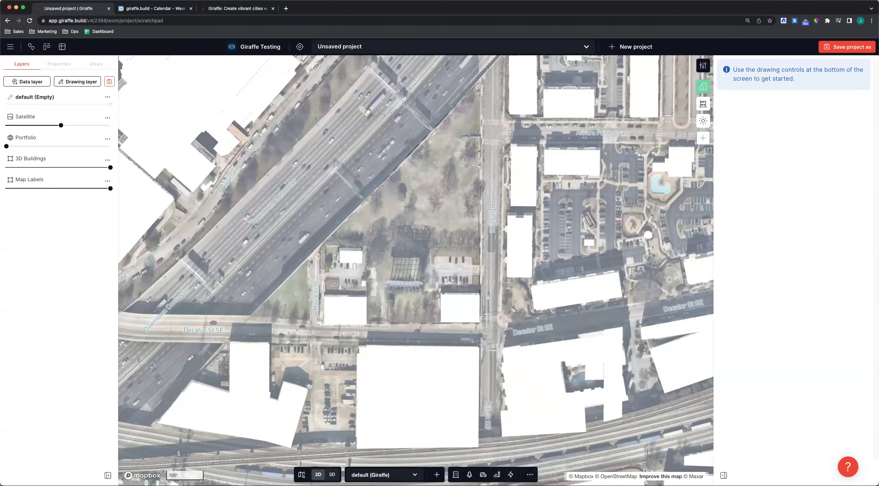
Draw an irregular eight-sided polygon of about 28,070 ft² on the vacant lot beside the Downtown Connector.
{"action": "left_click", "coordinate": [529, 476]}
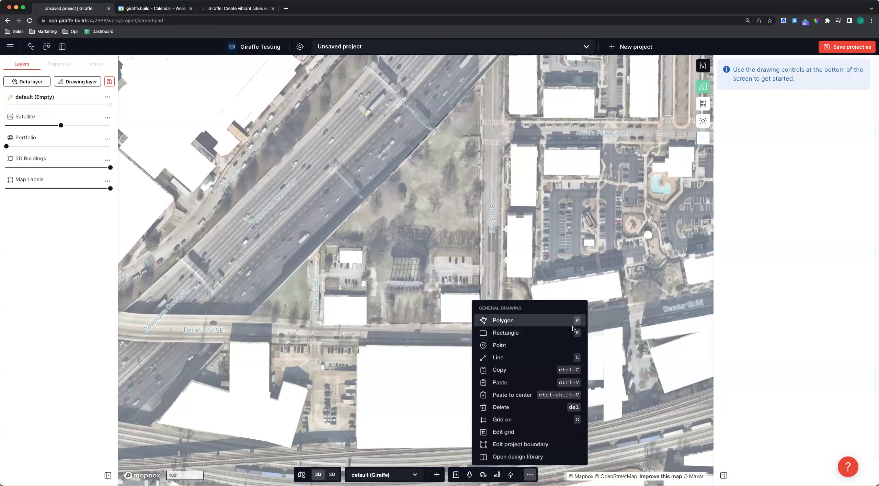
{"action": "left_click", "coordinate": [547, 322]}
{"action": "left_click", "coordinate": [431, 165]}
{"action": "left_click", "coordinate": [377, 227]}
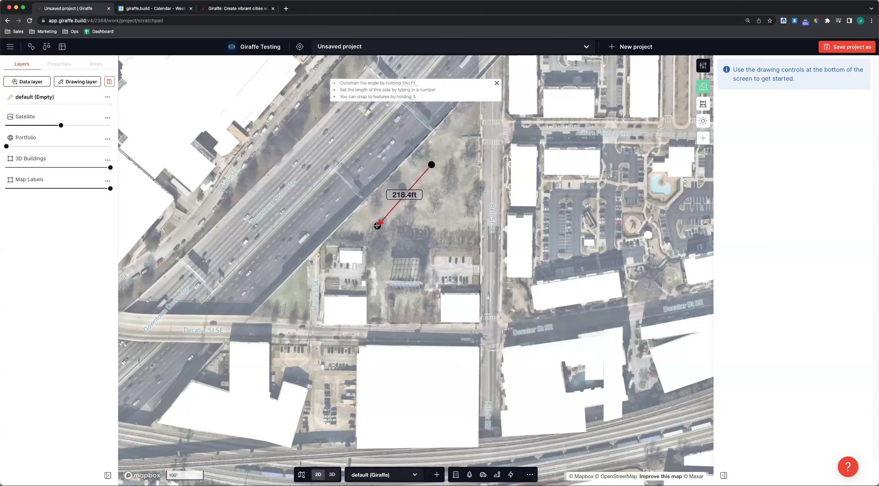
{"action": "left_click", "coordinate": [443, 271]}
{"action": "left_click", "coordinate": [440, 214]}
{"action": "left_click", "coordinate": [420, 210]}
{"action": "left_click", "coordinate": [457, 184]}
{"action": "left_click", "coordinate": [457, 141]}
{"action": "left_click", "coordinate": [435, 176]}
{"action": "left_click", "coordinate": [429, 162]}
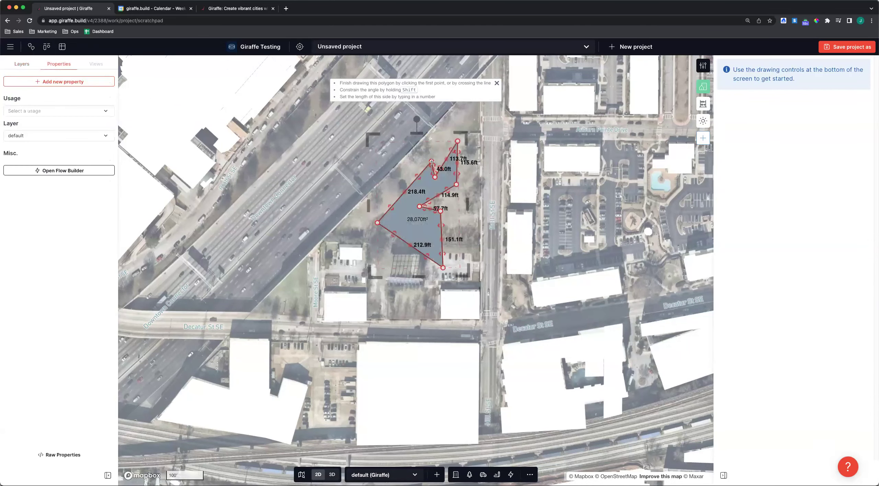
Reshape the polygon by moving its northwest corner outward and pulling a new vertex out of the adjacent northern edge, and delete it.
{"action": "left_click_drag", "start_coordinate": [428, 161], "coordinate": [396, 180]}
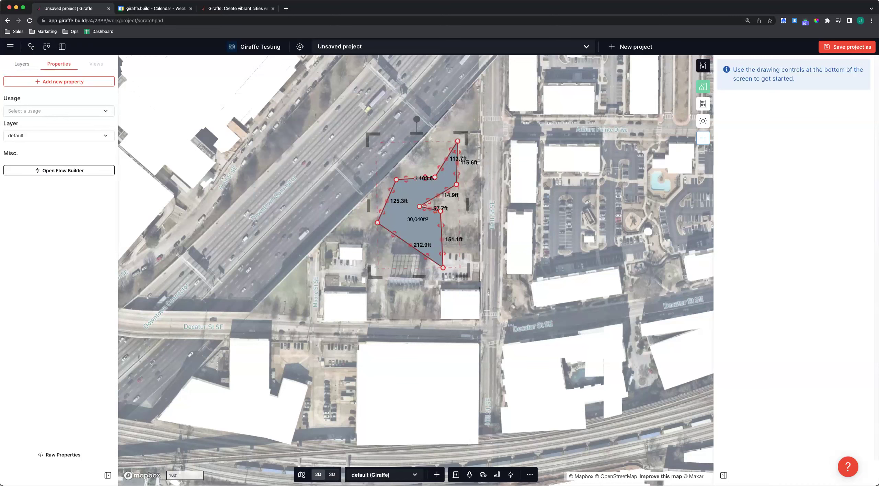
{"action": "left_click_drag", "start_coordinate": [415, 178], "coordinate": [414, 153]}
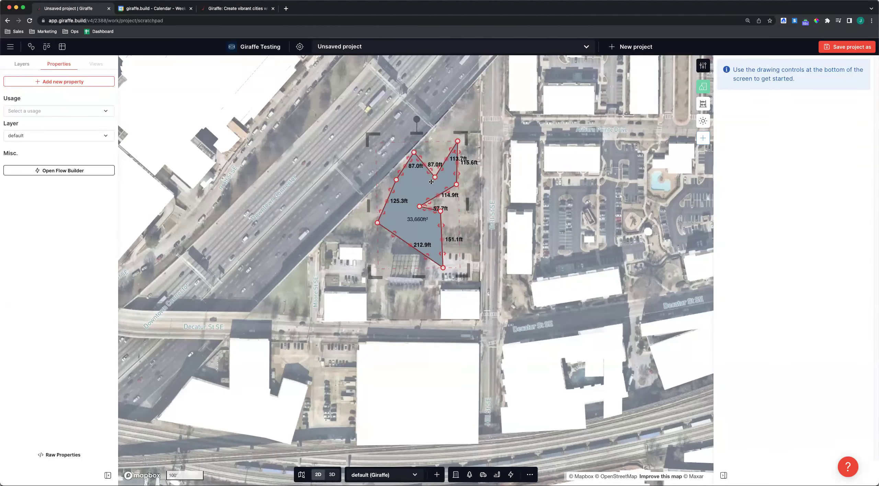
{"action": "key", "text": "BackSpace"}
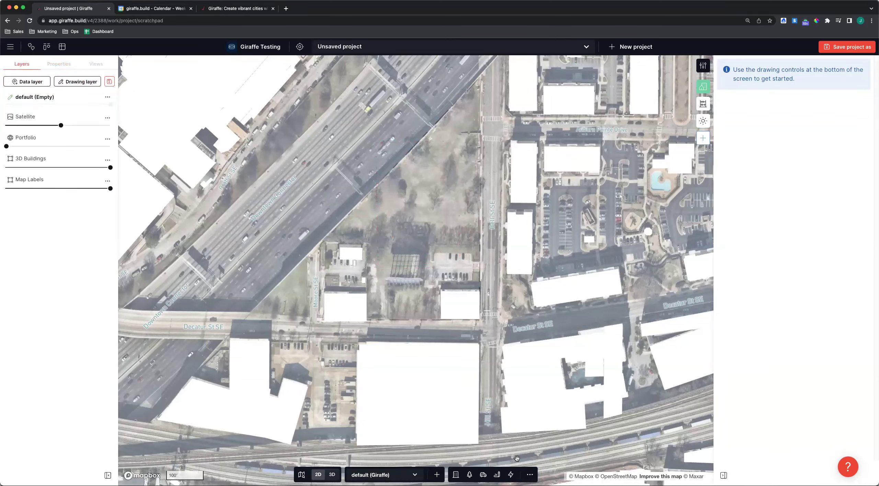
Draw a rectangle on the vacant lot with a first edge of about 136.4 ft, extruded southwest to exactly 200 ft.
{"action": "left_click", "coordinate": [530, 474]}
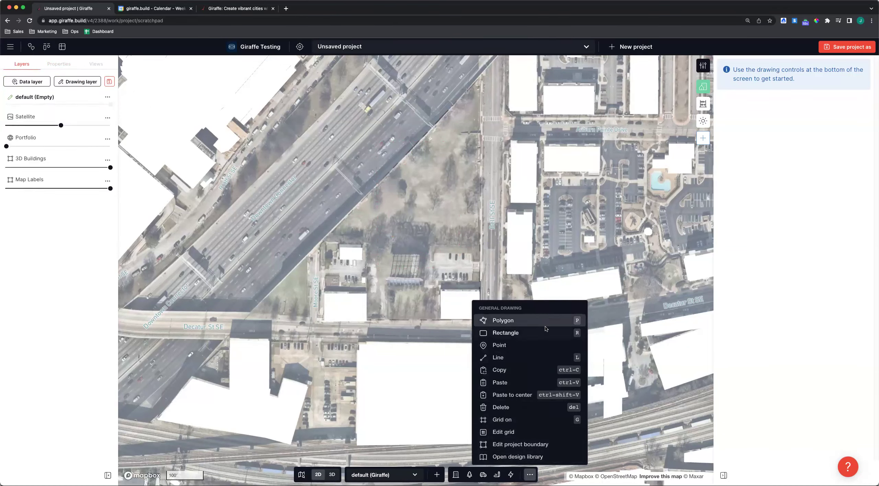
{"action": "left_click", "coordinate": [509, 332]}
{"action": "left_click", "coordinate": [414, 168]}
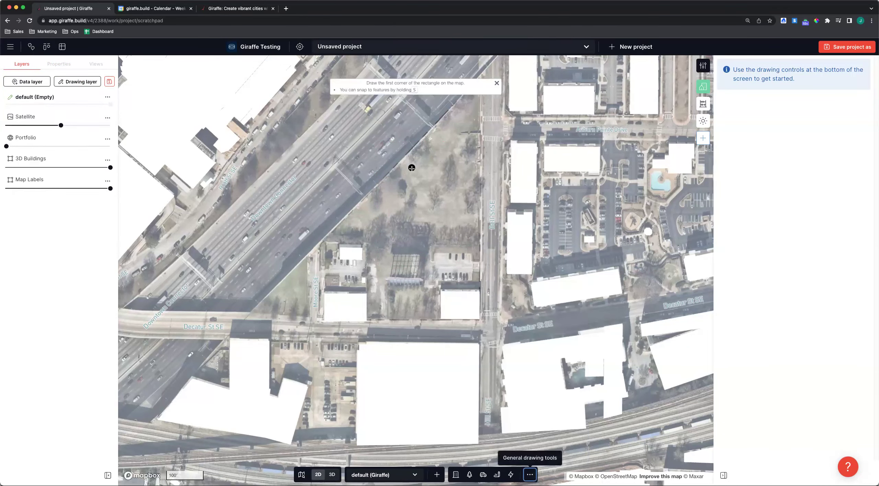
{"action": "left_click", "coordinate": [448, 205]}
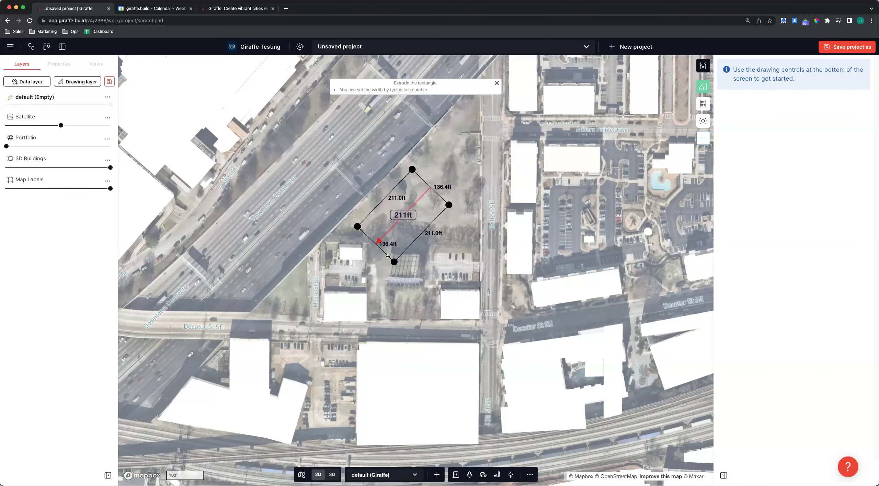
{"action": "type", "text": "200"}
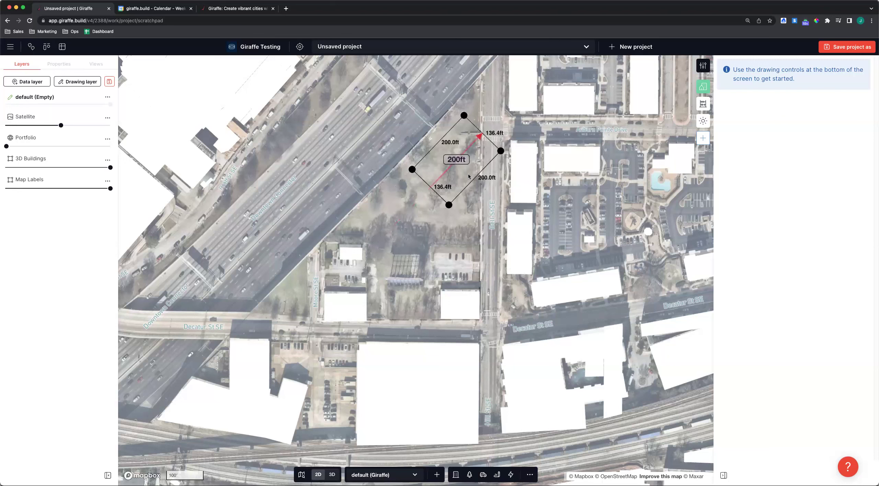
{"action": "left_click", "coordinate": [400, 253]}
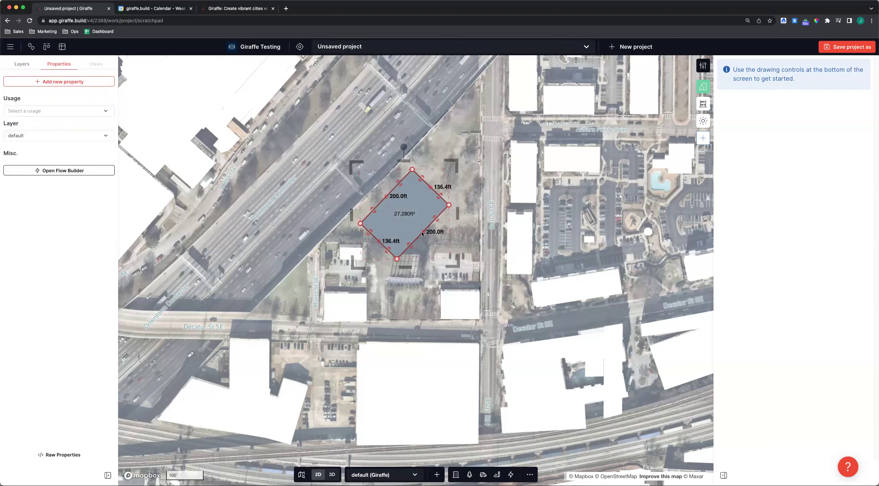
Try extruding the rectangle's southwest edge back and forth with an entered distance of 50 ft, and delete the rectangle.
{"action": "left_click_drag", "start_coordinate": [387, 251], "coordinate": [475, 165]}
{"action": "left_click_drag", "start_coordinate": [473, 170], "coordinate": [402, 235]}
{"action": "type", "text": "0ft"}
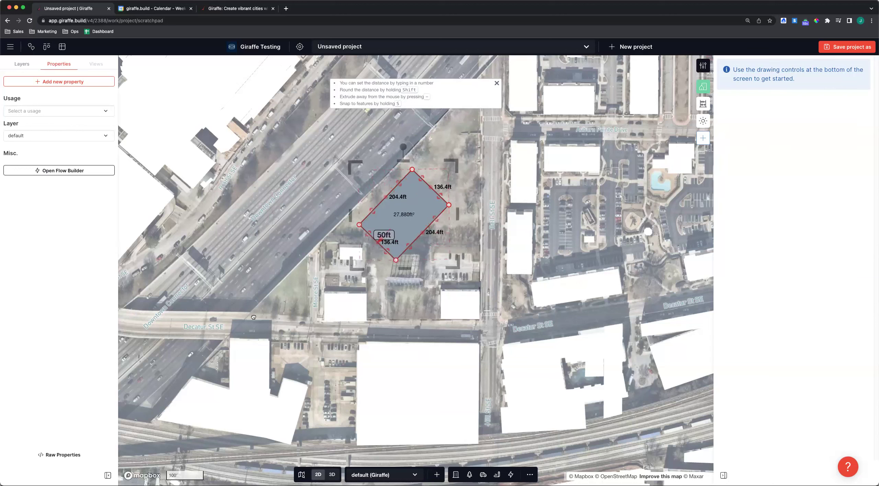
{"action": "key", "text": "Return"}
{"action": "key", "text": "BackSpace"}
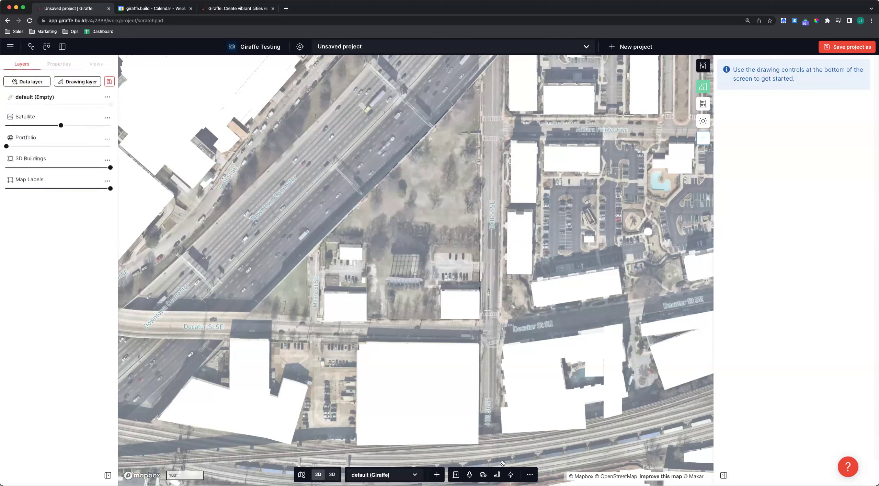
Draw a rectangle on the vacant lot with a first edge of 100 ft running east, extruded 200 ft to the south.
{"action": "left_click", "coordinate": [529, 475]}
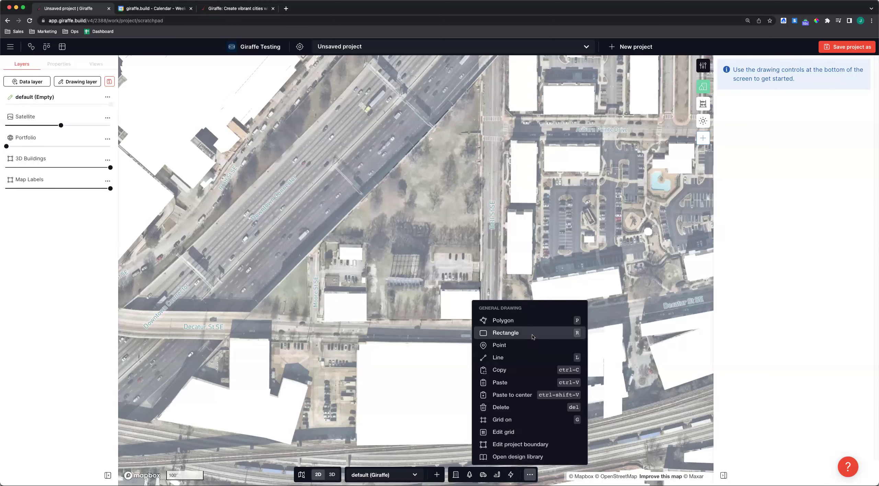
{"action": "left_click", "coordinate": [508, 336]}
{"action": "left_click", "coordinate": [388, 204]}
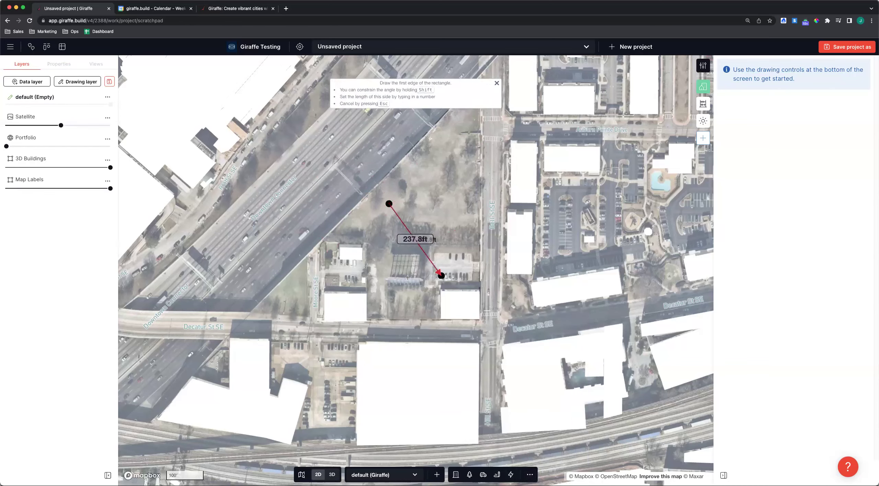
{"action": "type", "text": "100"}
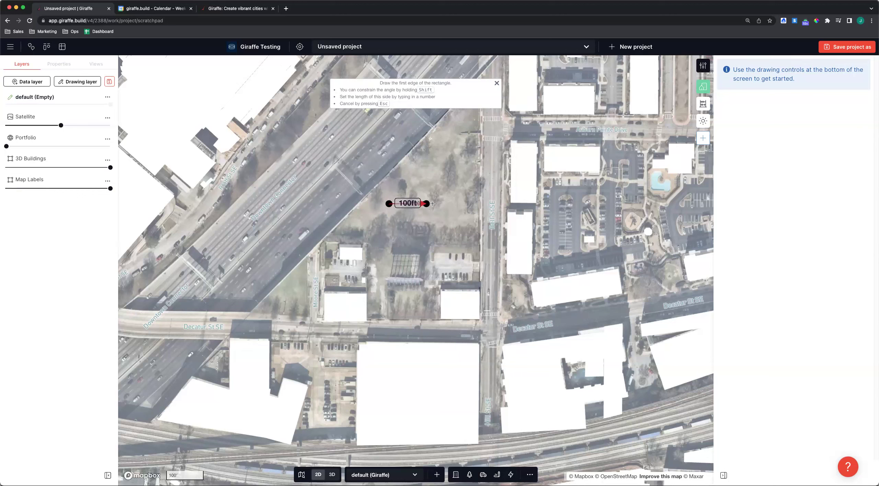
{"action": "key", "text": "Return"}
{"action": "type", "text": "200ft"}
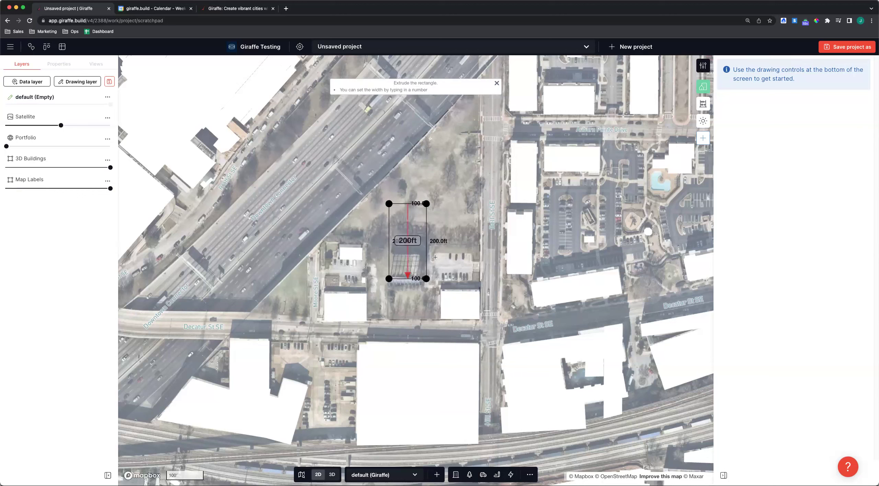
{"action": "key", "text": "Return"}
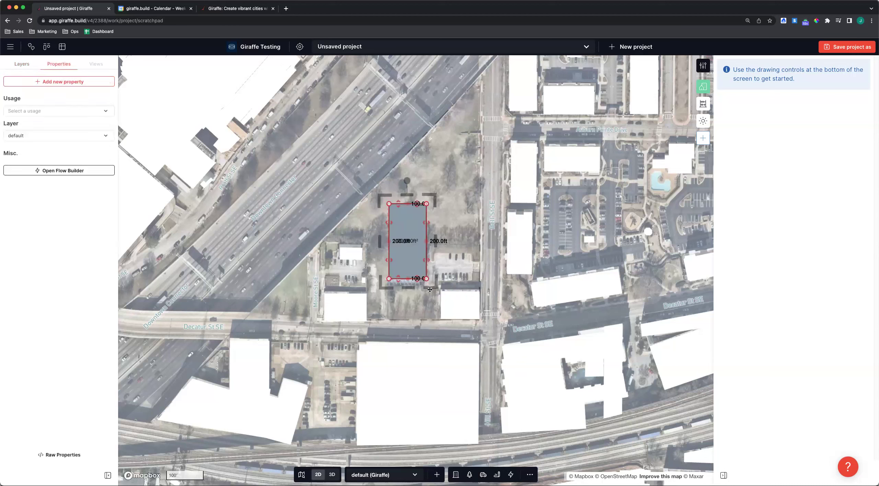
Move the rectangle northeast, closer to Bell St SE, and show the map in 3D.
{"action": "left_click_drag", "start_coordinate": [408, 237], "coordinate": [452, 187]}
{"action": "left_click", "coordinate": [517, 221]}
{"action": "left_click", "coordinate": [332, 475]}
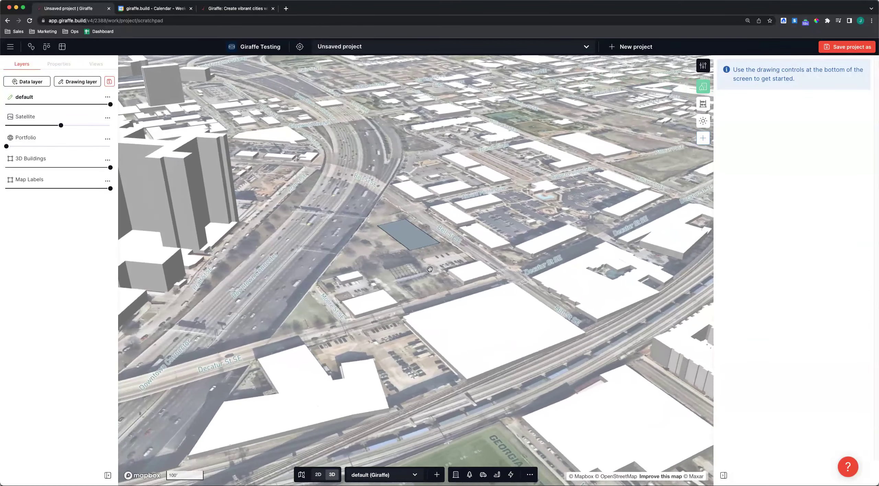
{"action": "scroll", "coordinate": [409, 258], "scroll_direction": "up", "scroll_amount": 8}
{"action": "mouse_move", "coordinate": [602, 275]}
{"action": "right_mouse_down"}
{"action": "mouse_move", "coordinate": [559, 278]}
{"action": "mouse_move", "coordinate": [420, 260]}
{"action": "right_mouse_up"}
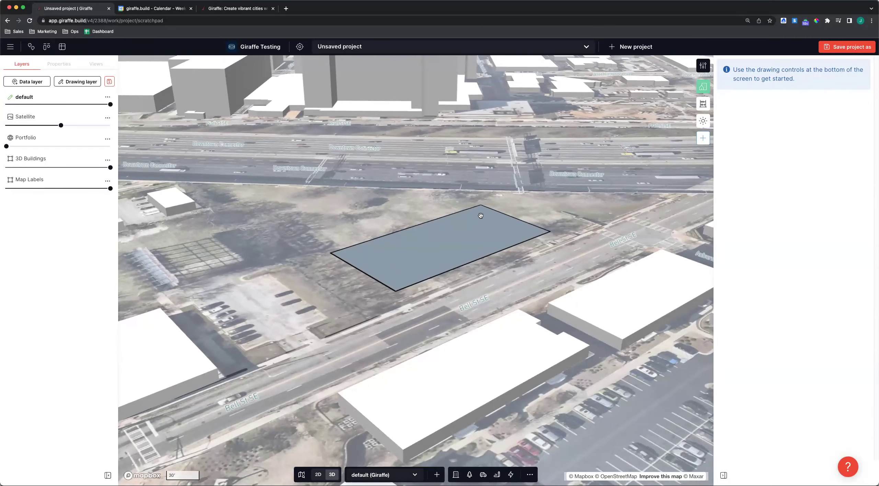
Add a Height property to the rectangle beside Bell St SE and set it to 80 ft.
{"action": "left_click", "coordinate": [425, 254]}
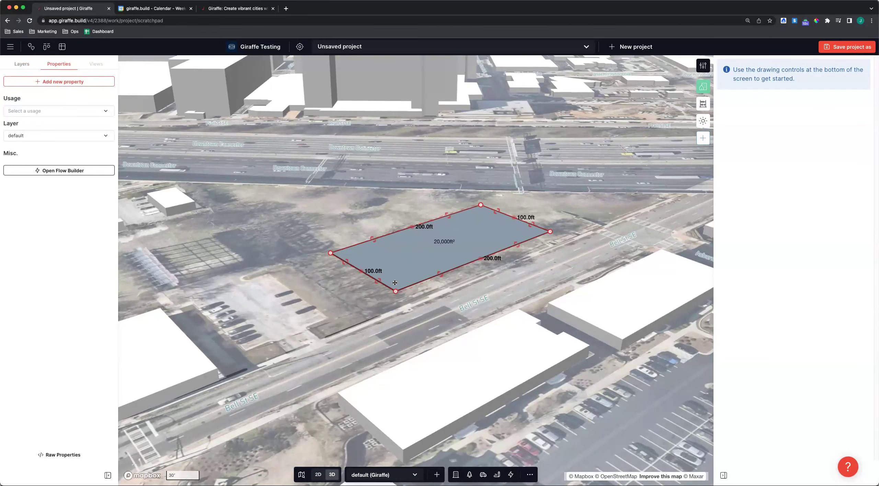
{"action": "right_click_drag", "start_coordinate": [349, 329], "coordinate": [380, 328]}
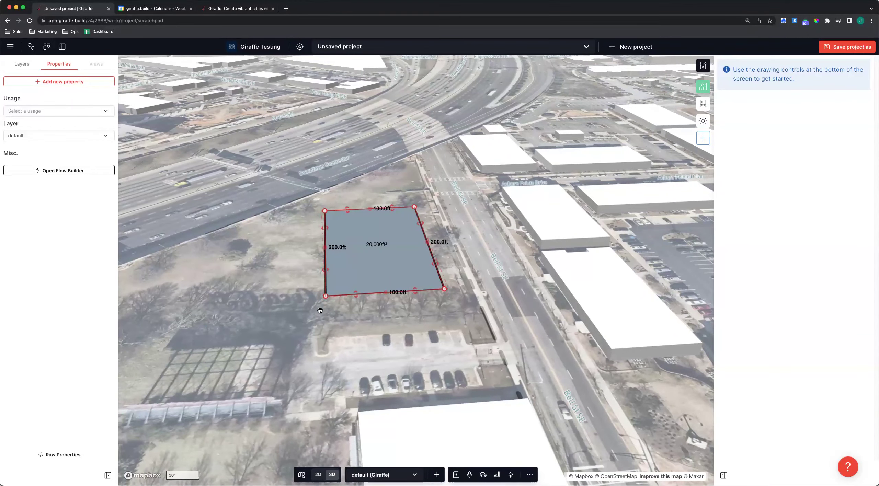
{"action": "right_click_drag", "start_coordinate": [456, 329], "coordinate": [406, 336]}
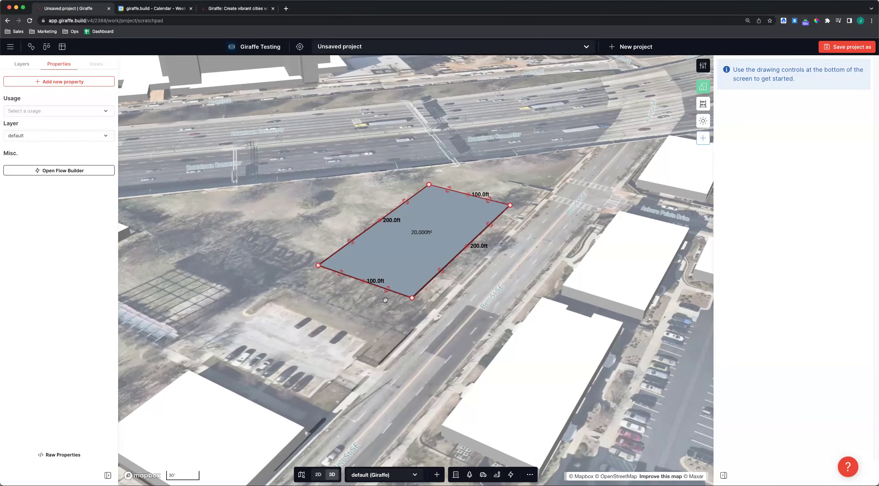
{"action": "right_click_drag", "start_coordinate": [407, 342], "coordinate": [387, 292]}
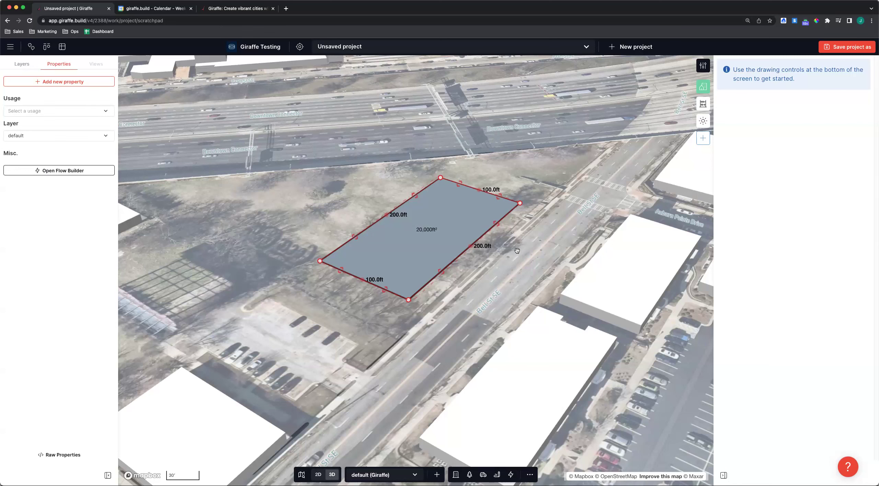
{"action": "left_click", "coordinate": [54, 82]}
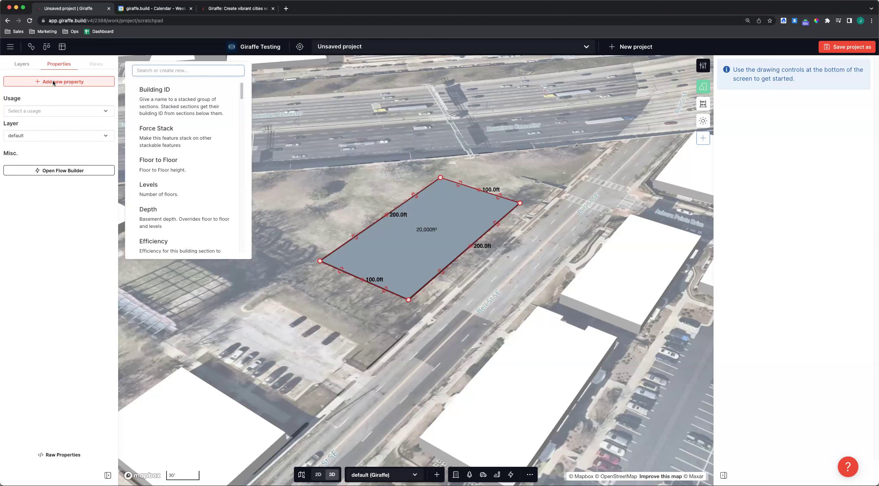
{"action": "type", "text": "height"}
{"action": "key", "text": "Return"}
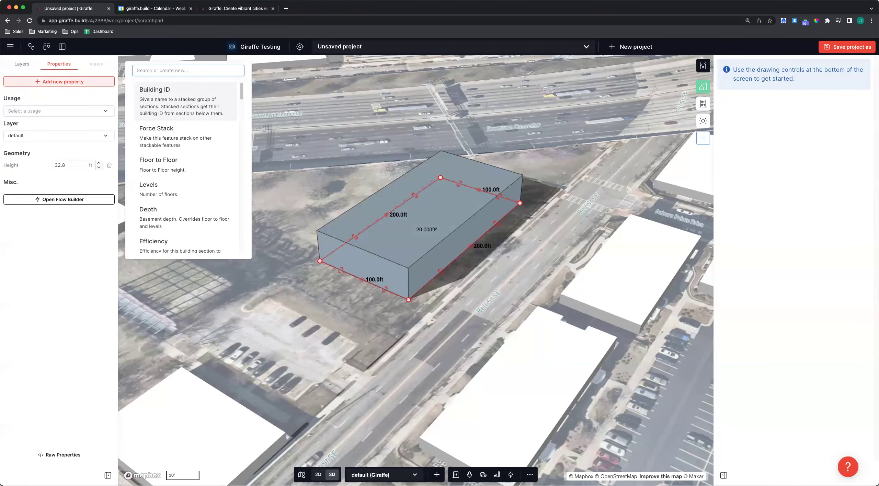
{"action": "left_click", "coordinate": [52, 165]}
{"action": "left_click_drag", "start_coordinate": [68, 165], "coordinate": [49, 167]}
{"action": "type", "text": "80"}
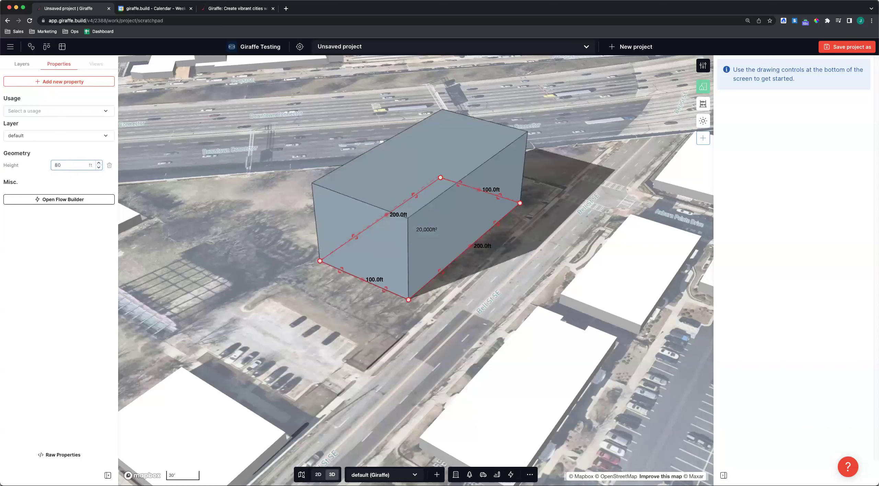
{"action": "left_click", "coordinate": [72, 266]}
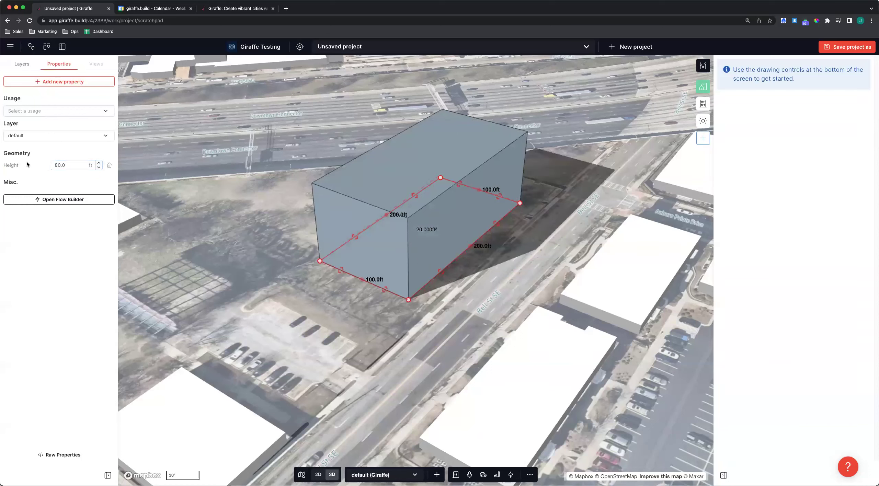
Add the main Color property to the extruded rectangle.
{"action": "left_click", "coordinate": [46, 83]}
{"action": "type", "text": "height"}
{"action": "key", "text": "BackSpace"}
{"action": "key", "text": "BackSpace"}
{"action": "key", "text": "BackSpace"}
{"action": "key", "text": "BackSpace"}
{"action": "key", "text": "BackSpace"}
{"action": "key", "text": "BackSpace"}
{"action": "type", "text": "colo"}
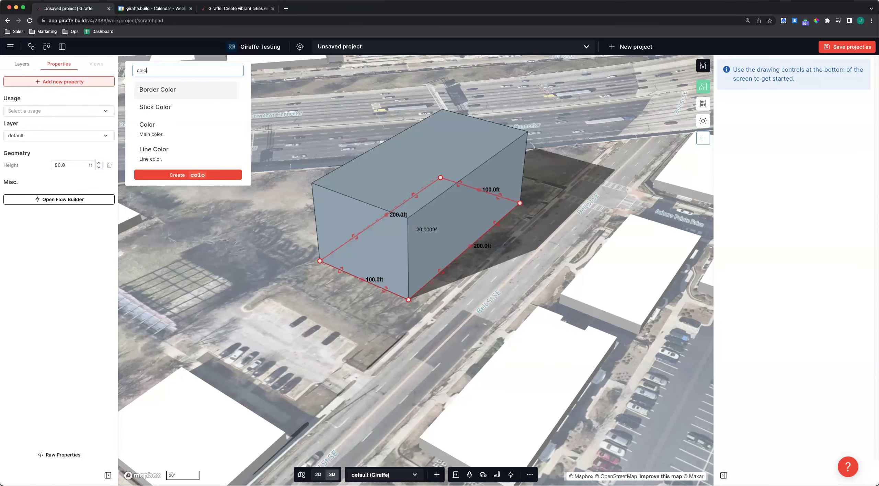
{"action": "key", "text": "Down"}
{"action": "key", "text": "Down"}
{"action": "key", "text": "Return"}
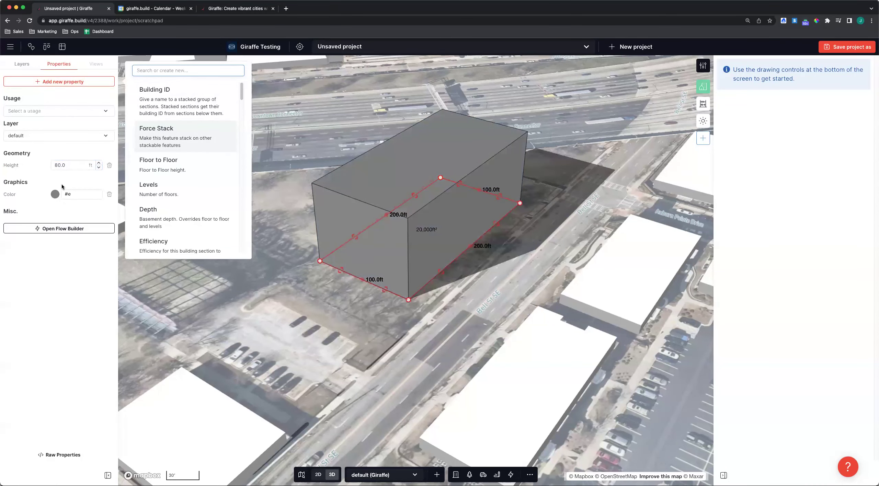
Set the extruded rectangle's color to bright red, #f81919.
{"action": "left_click", "coordinate": [56, 195]}
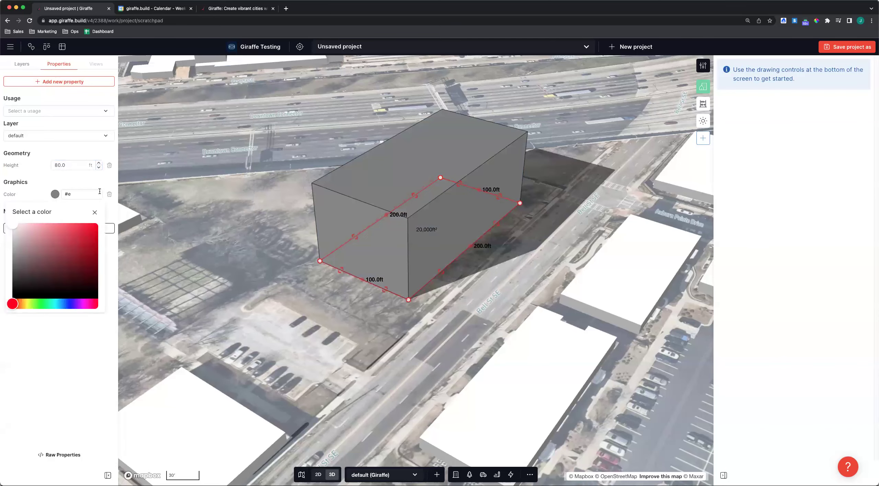
{"action": "left_click", "coordinate": [90, 226]}
{"action": "left_click", "coordinate": [103, 313]}
{"action": "right_click_drag", "start_coordinate": [294, 294], "coordinate": [480, 287]}
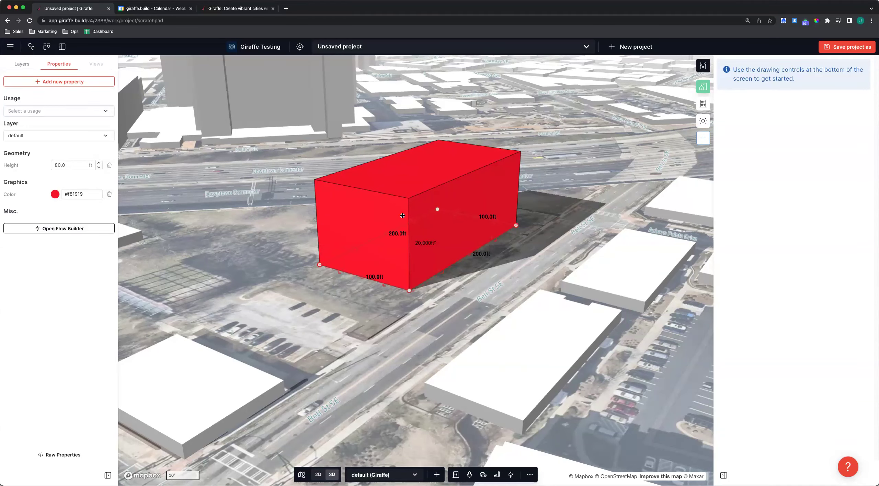
{"action": "mouse_move", "coordinate": [312, 303]}
{"action": "right_mouse_down"}
{"action": "mouse_move", "coordinate": [337, 306]}
{"action": "mouse_move", "coordinate": [317, 305]}
{"action": "right_mouse_up"}
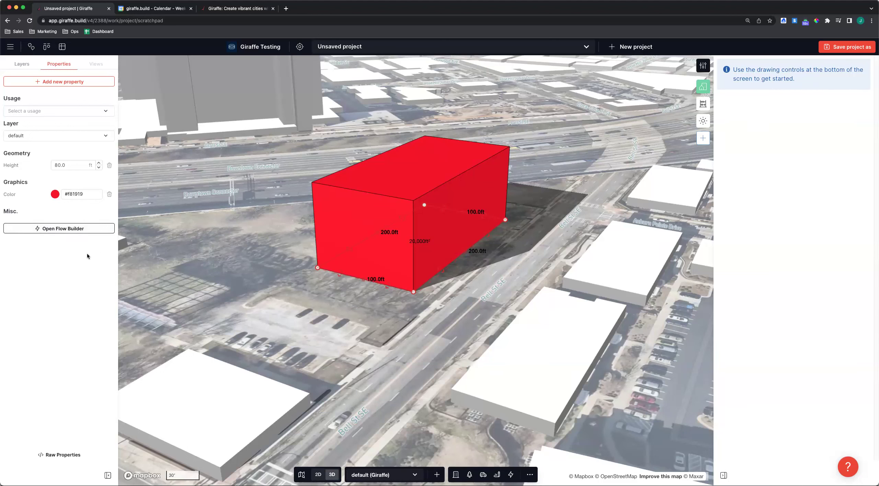
Remove the Height and Color properties from the rectangle.
{"action": "left_click", "coordinate": [110, 164]}
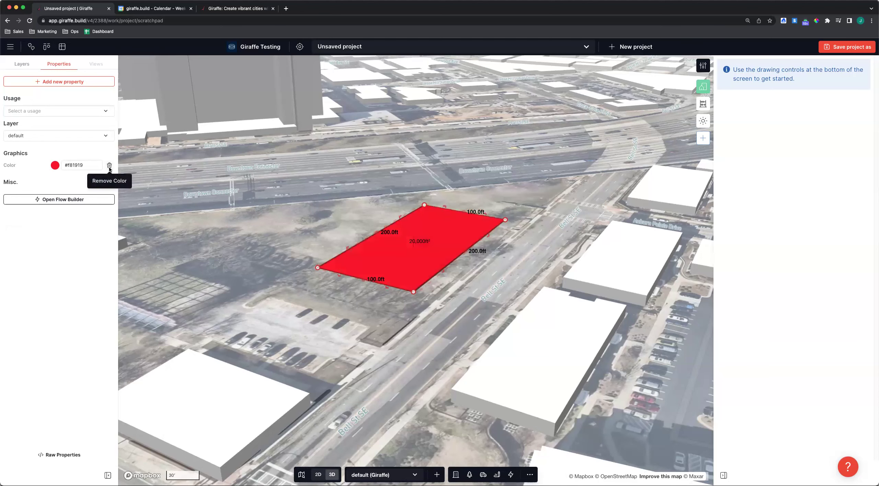
{"action": "left_click", "coordinate": [110, 167]}
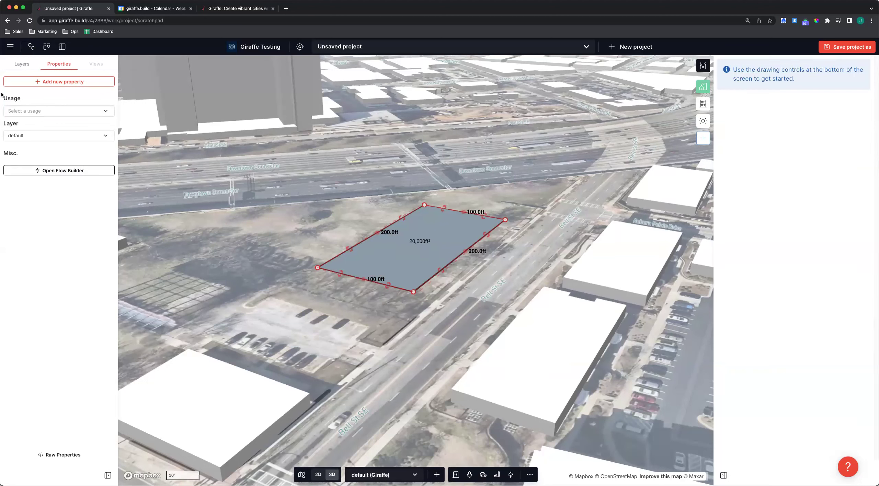
{"action": "left_click_drag", "start_coordinate": [3, 99], "coordinate": [22, 100]}
{"action": "left_click", "coordinate": [26, 111]}
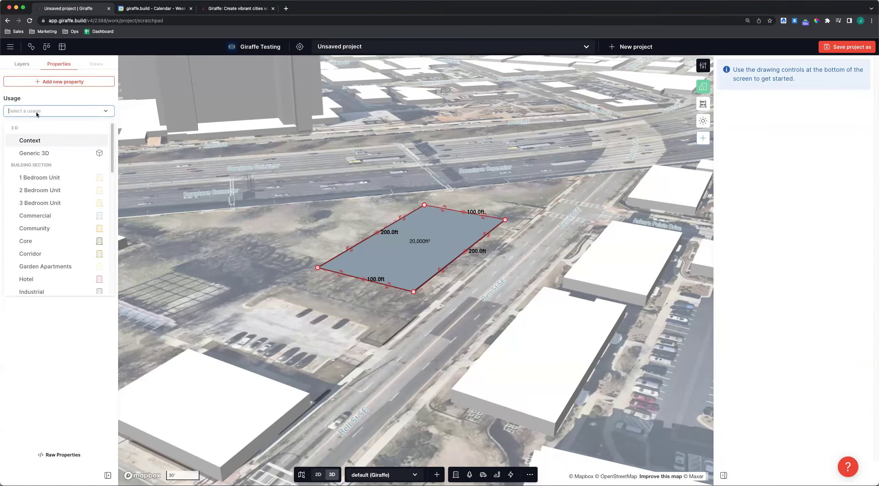
{"action": "left_click", "coordinate": [309, 296]}
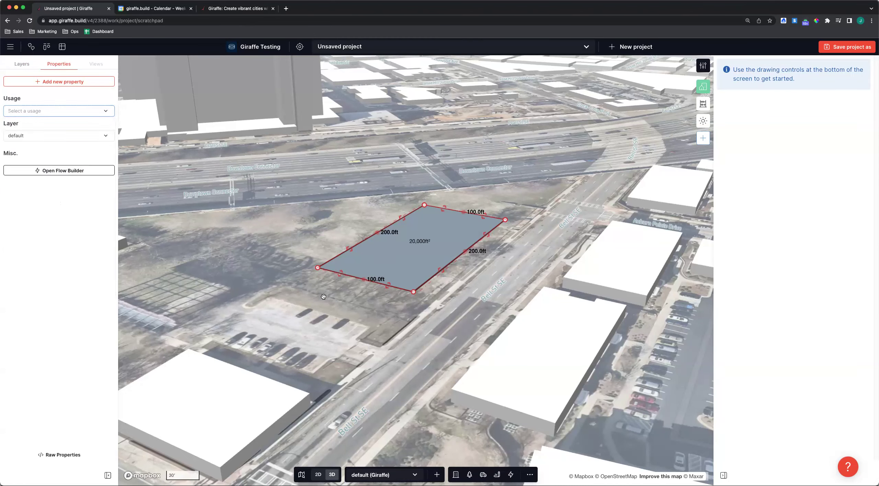
Assign the Commercial usage to the 100 ft by 200 ft rectangle.
{"action": "left_click", "coordinate": [436, 239]}
{"action": "left_click_drag", "start_coordinate": [4, 98], "coordinate": [20, 98]}
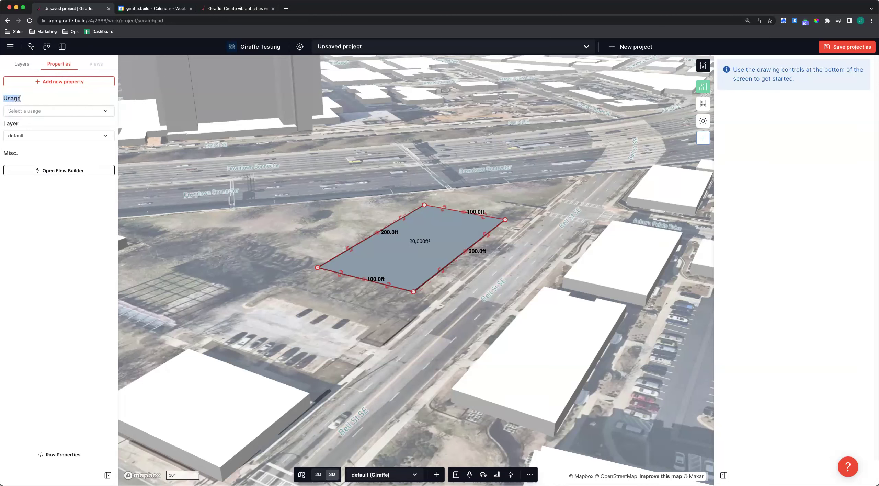
{"action": "left_click", "coordinate": [38, 111]}
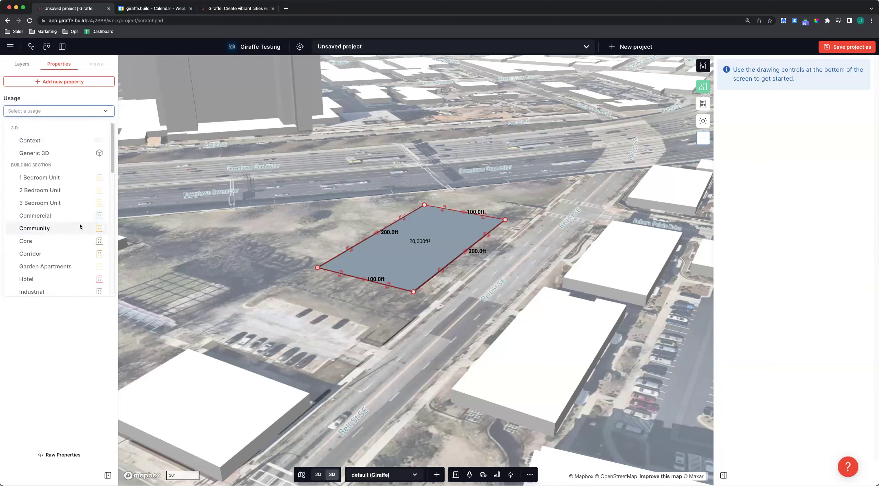
{"action": "left_click", "coordinate": [72, 217]}
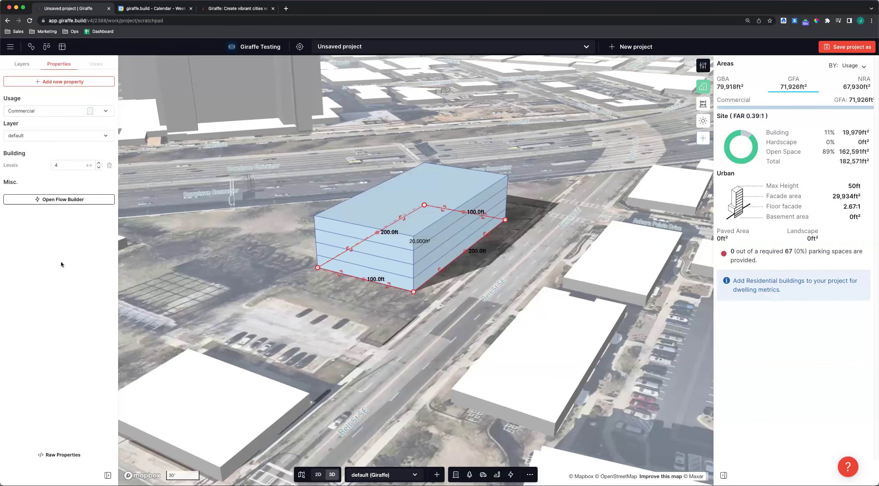
Examine the commercial building's parking, maximum height and floor area ratio figures, switching the area measure to GBA and NRA.
{"action": "mouse_move", "coordinate": [312, 295]}
{"action": "right_mouse_down"}
{"action": "mouse_move", "coordinate": [330, 293]}
{"action": "mouse_move", "coordinate": [298, 297]}
{"action": "mouse_move", "coordinate": [313, 289]}
{"action": "right_mouse_up"}
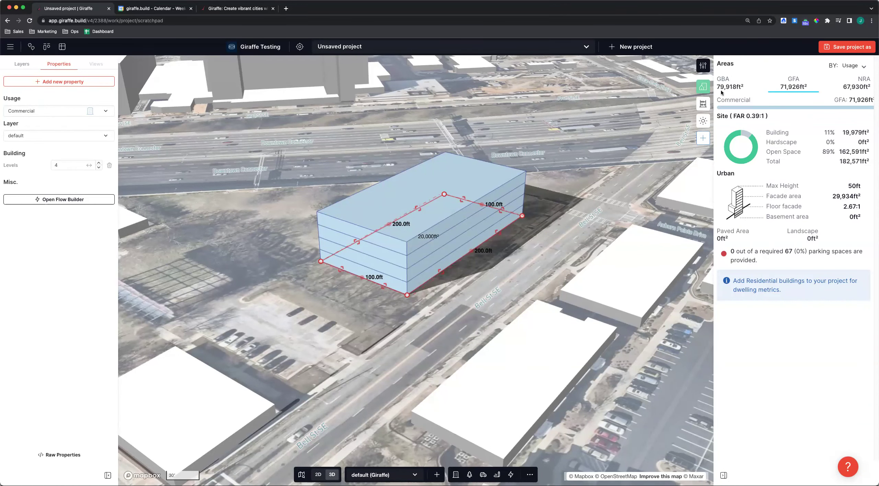
{"action": "mouse_move", "coordinate": [862, 254]}
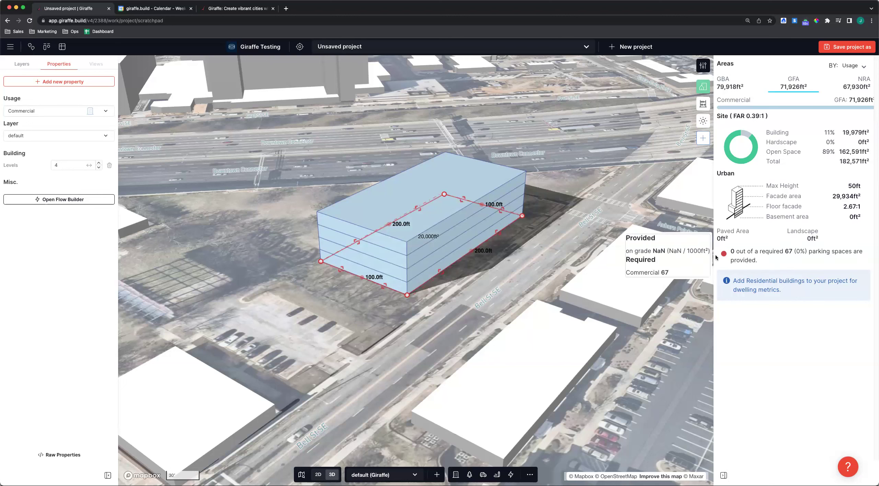
{"action": "left_click_drag", "start_coordinate": [846, 186], "coordinate": [855, 186]}
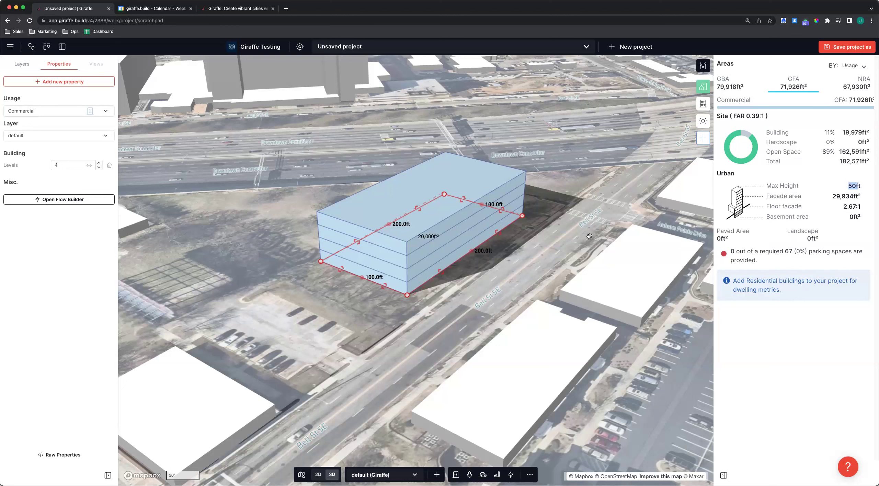
{"action": "left_click", "coordinate": [731, 85]}
{"action": "left_click", "coordinate": [863, 85]}
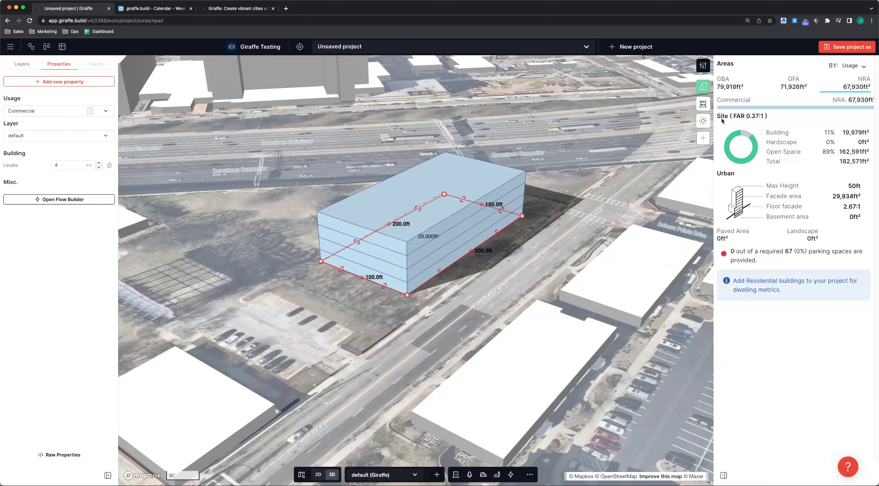
{"action": "mouse_move", "coordinate": [736, 115]}
{"action": "left_mouse_down"}
{"action": "mouse_move", "coordinate": [770, 117]}
{"action": "mouse_move", "coordinate": [733, 116]}
{"action": "left_mouse_up"}
Set the commercial building's number of levels to 10.
{"action": "left_click", "coordinate": [380, 339]}
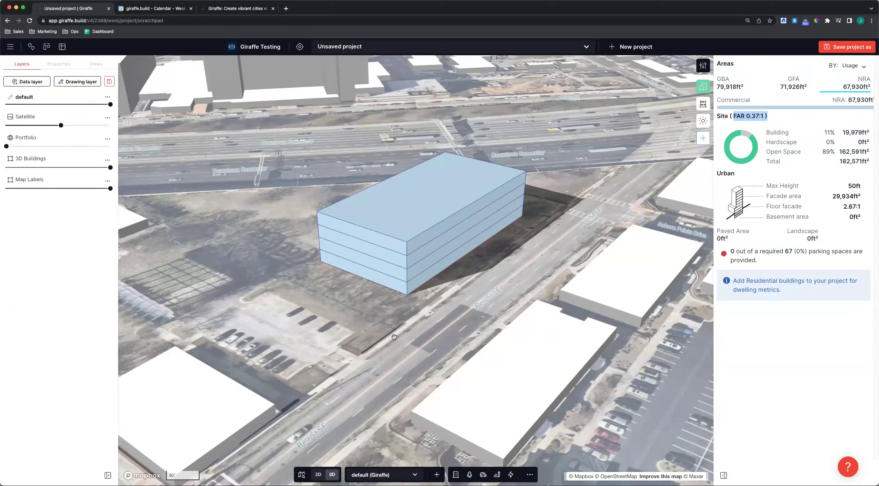
{"action": "left_click", "coordinate": [383, 275]}
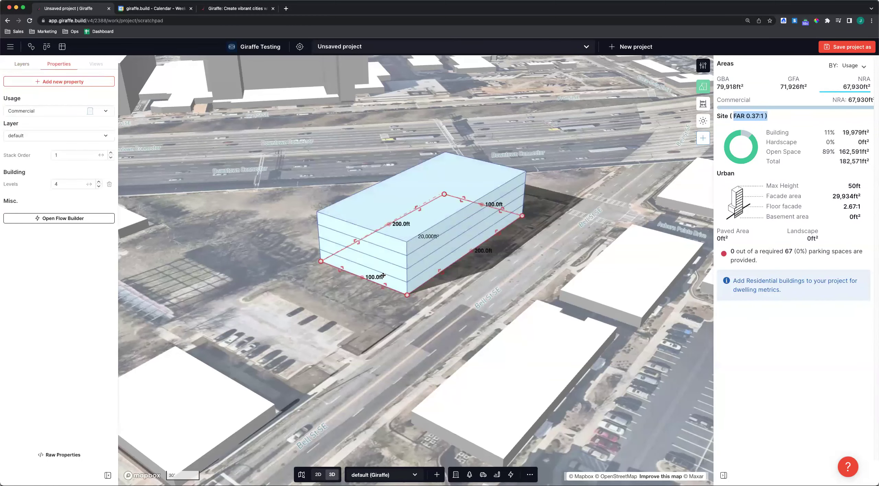
{"action": "left_click", "coordinate": [44, 184]}
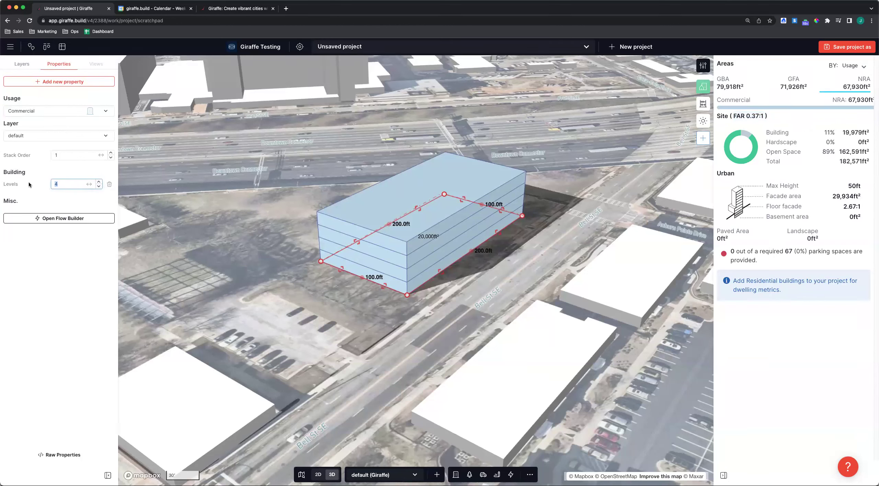
{"action": "type", "text": "10"}
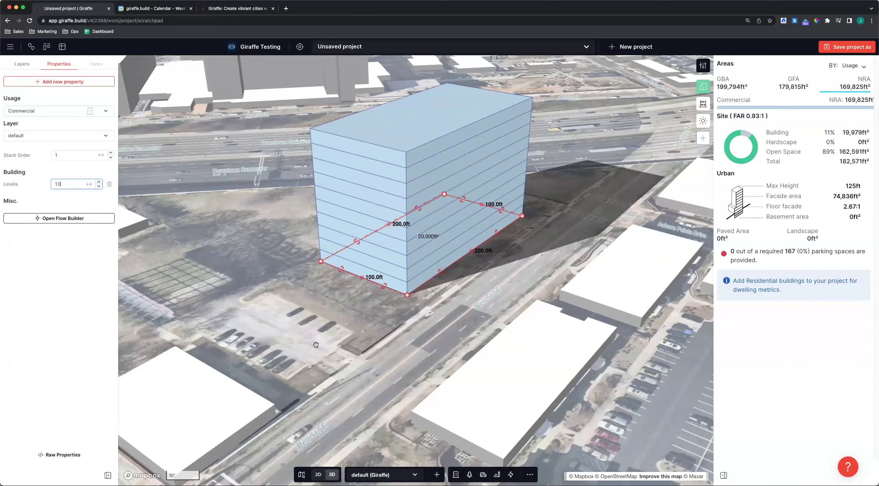
Duplicate the ten-level commercial building and place the copy beside the original, across the gap toward the parking lot.
{"action": "scroll", "coordinate": [352, 329], "scroll_direction": "down", "scroll_amount": 3}
{"action": "left_click", "coordinate": [353, 329]}
{"action": "right_click_drag", "start_coordinate": [353, 330], "coordinate": [372, 302]}
{"action": "left_click", "coordinate": [395, 306]}
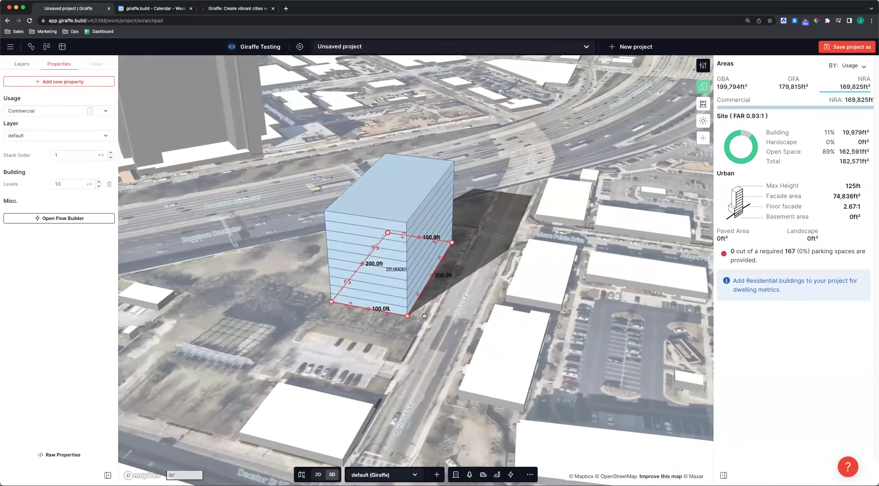
{"action": "key", "text": "super+c"}
{"action": "key", "text": "super+v"}
{"action": "left_click_drag", "start_coordinate": [395, 306], "coordinate": [208, 351]}
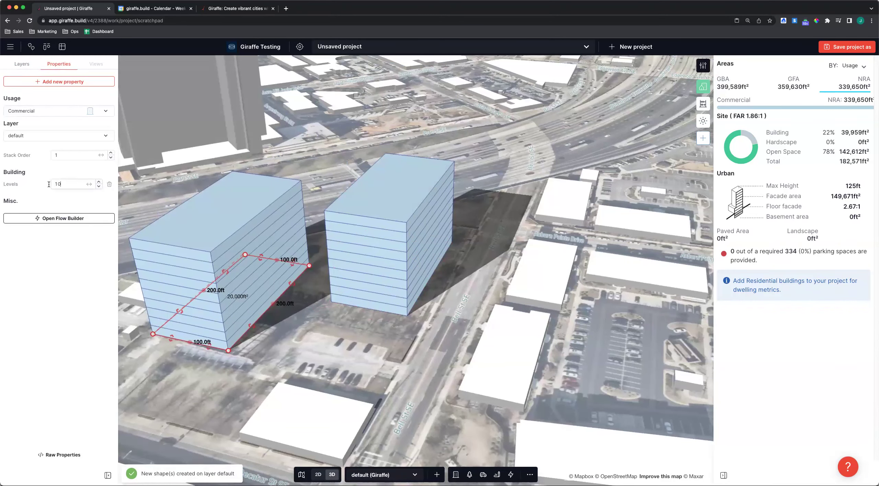
Set the copied commercial building's number of levels to 3.
{"action": "double_click", "coordinate": [63, 185]}
{"action": "type", "text": "3"}
{"action": "left_click", "coordinate": [323, 352]}
{"action": "right_click_drag", "start_coordinate": [322, 351], "coordinate": [337, 328]}
{"action": "left_click", "coordinate": [337, 329]}
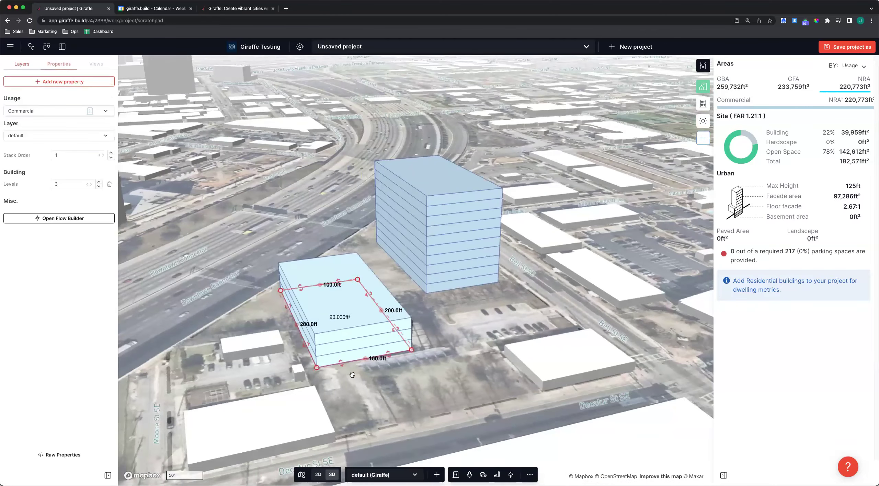
Shorten the three-level building's footprint from one 100 ft end and adjust its placement next to the taller building.
{"action": "left_click_drag", "start_coordinate": [341, 364], "coordinate": [331, 319]}
{"action": "left_click", "coordinate": [473, 347]}
{"action": "right_click_drag", "start_coordinate": [473, 347], "coordinate": [427, 352]}
{"action": "left_click", "coordinate": [326, 263]}
{"action": "left_click_drag", "start_coordinate": [331, 260], "coordinate": [234, 301]}
{"action": "left_click", "coordinate": [296, 341]}
{"action": "right_click_drag", "start_coordinate": [295, 343], "coordinate": [286, 352]}
{"action": "scroll", "coordinate": [286, 353], "scroll_direction": "down", "scroll_amount": 5}
{"action": "left_click_drag", "start_coordinate": [286, 353], "coordinate": [343, 335]}
{"action": "right_click_drag", "start_coordinate": [343, 336], "coordinate": [345, 336]}
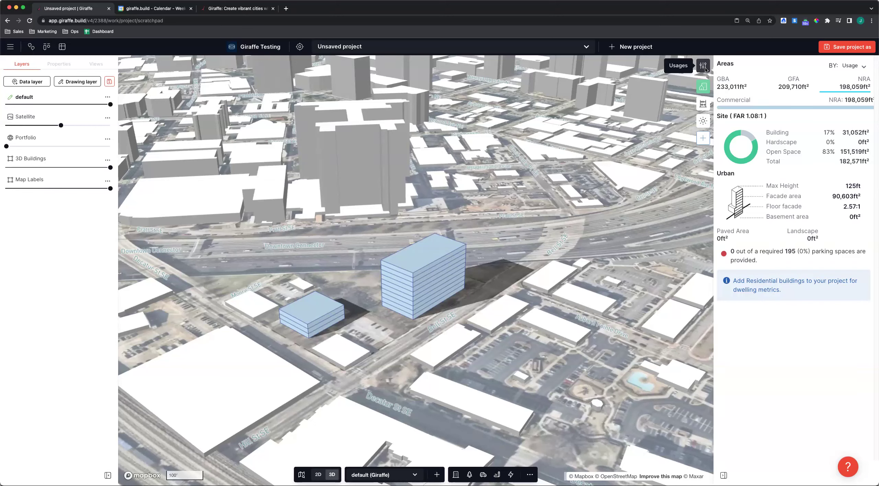
Open the usage settings and bring up the properties of the Commercial usage.
{"action": "left_click", "coordinate": [703, 69]}
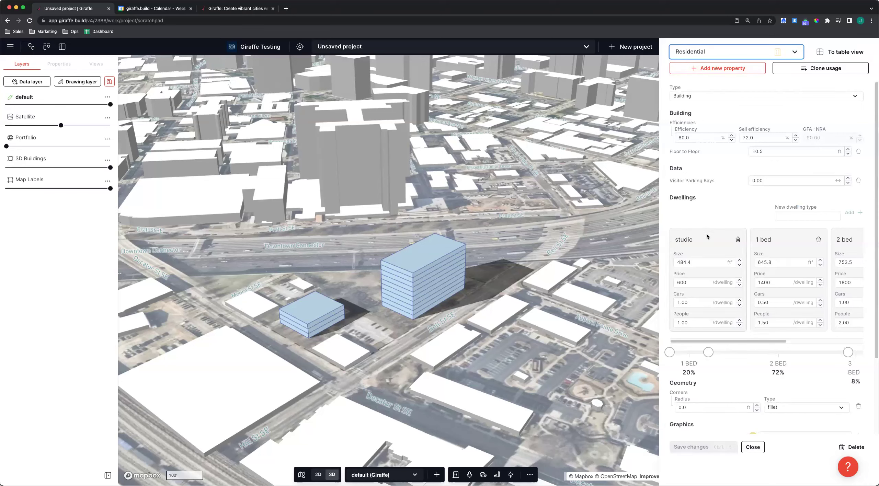
{"action": "scroll", "coordinate": [705, 240], "scroll_direction": "down", "scroll_amount": 3}
{"action": "scroll", "coordinate": [710, 181], "scroll_direction": "up", "scroll_amount": 3}
{"action": "left_click", "coordinate": [689, 53]}
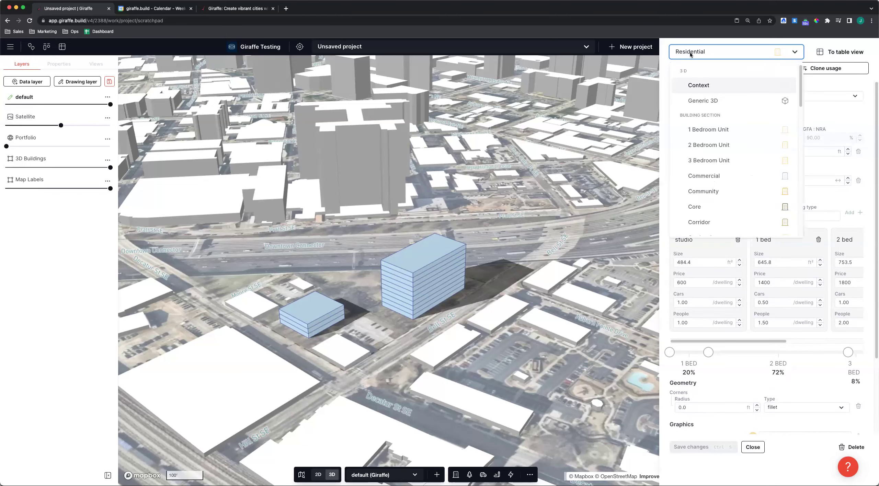
{"action": "left_click", "coordinate": [703, 176]}
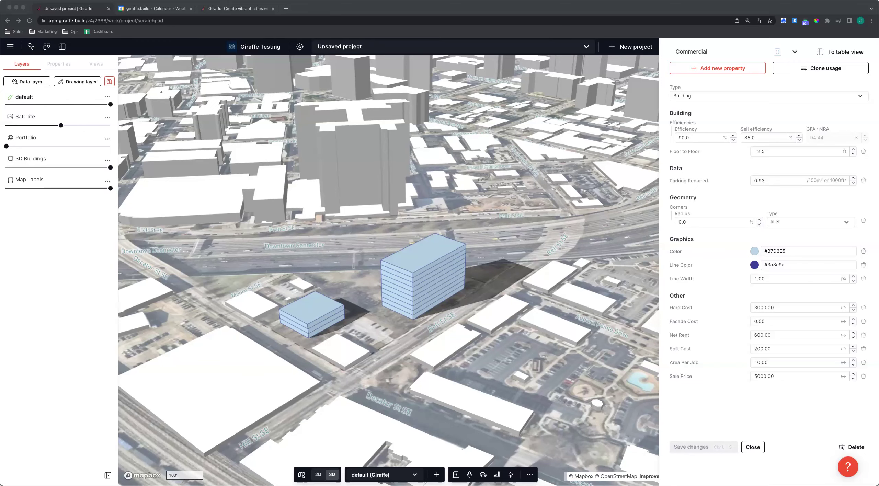
{"action": "left_click", "coordinate": [701, 189]}
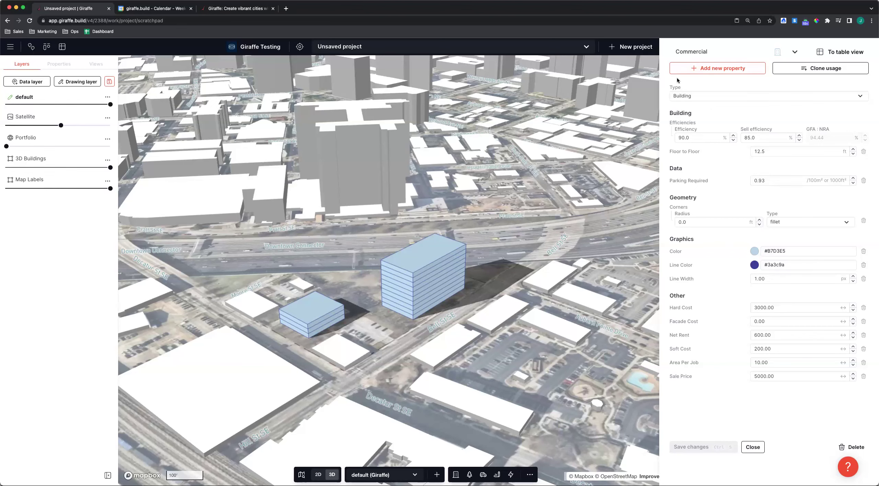
Look through the Commercial usage's efficiencies, floor-to-floor height, required parking, costs, net rent and sale price.
{"action": "double_click", "coordinate": [709, 139]}
{"action": "double_click", "coordinate": [757, 137]}
{"action": "left_click", "coordinate": [682, 137]}
{"action": "left_click", "coordinate": [744, 137]}
{"action": "key", "text": "Tab"}
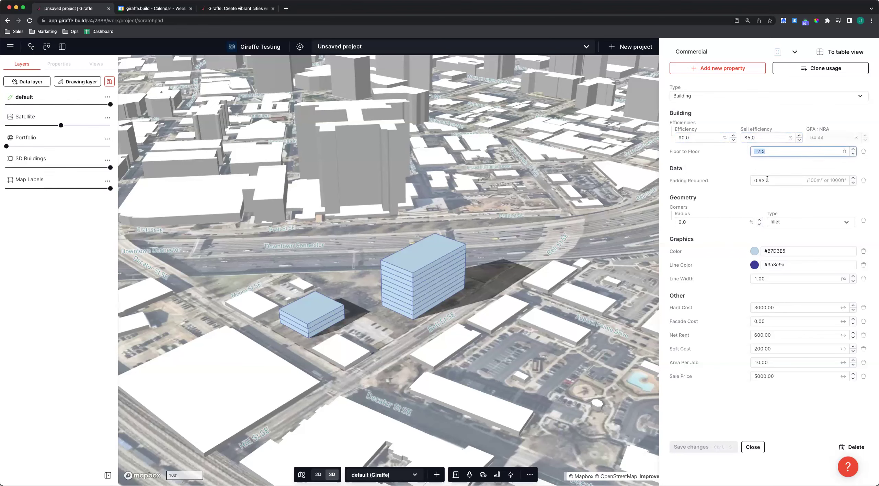
{"action": "key", "text": "Tab"}
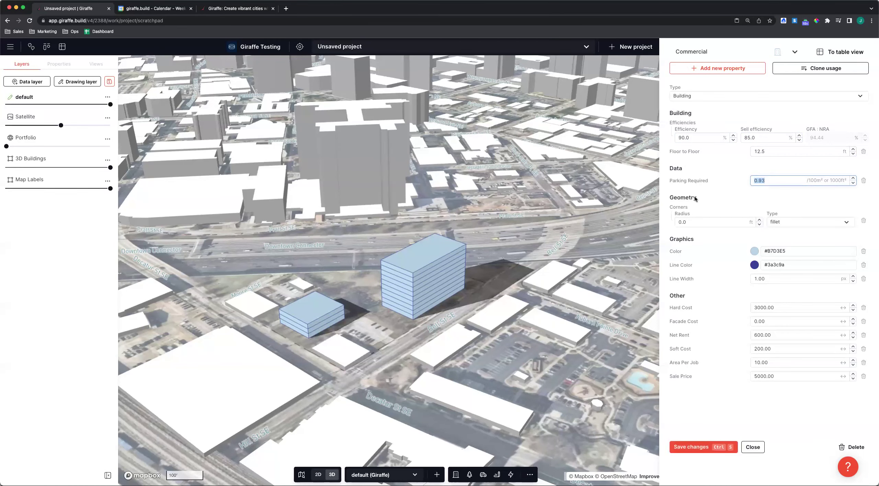
{"action": "left_click", "coordinate": [784, 311]}
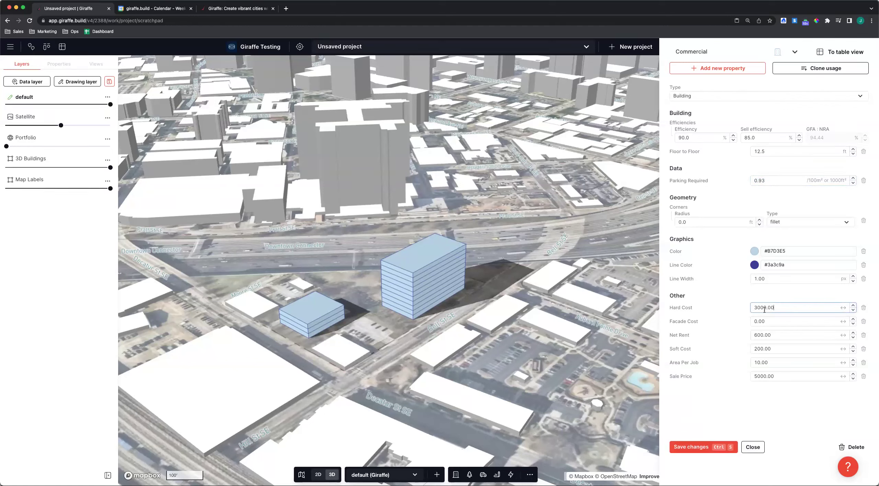
{"action": "left_click", "coordinate": [775, 334]}
{"action": "left_click", "coordinate": [777, 351]}
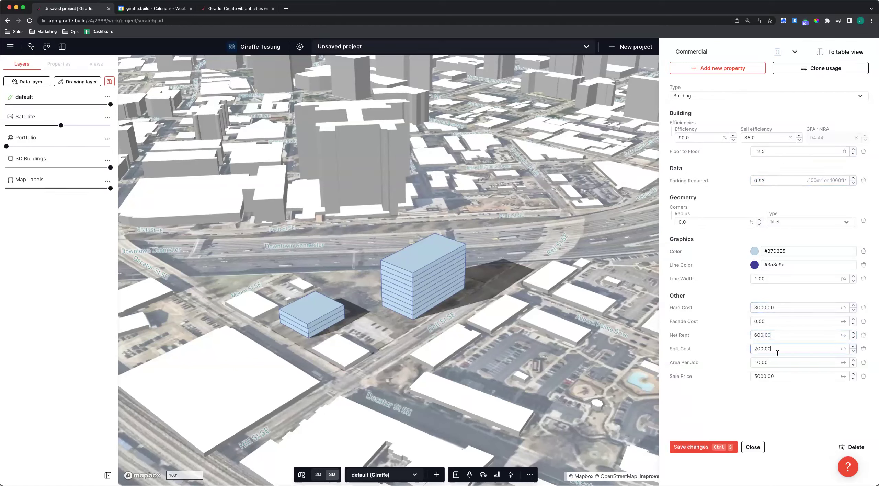
{"action": "left_click", "coordinate": [772, 375]}
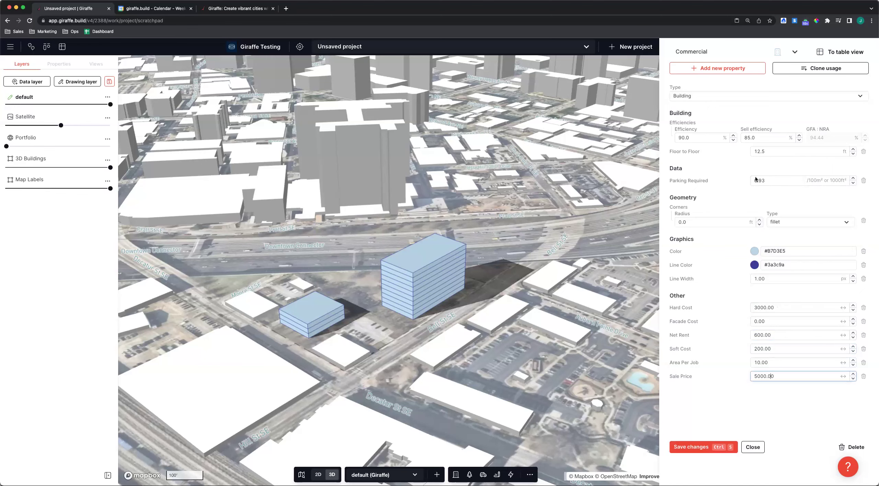
Read the explanations of Efficiency and Sell efficiency for the Commercial usage.
{"action": "mouse_move", "coordinate": [769, 130]}
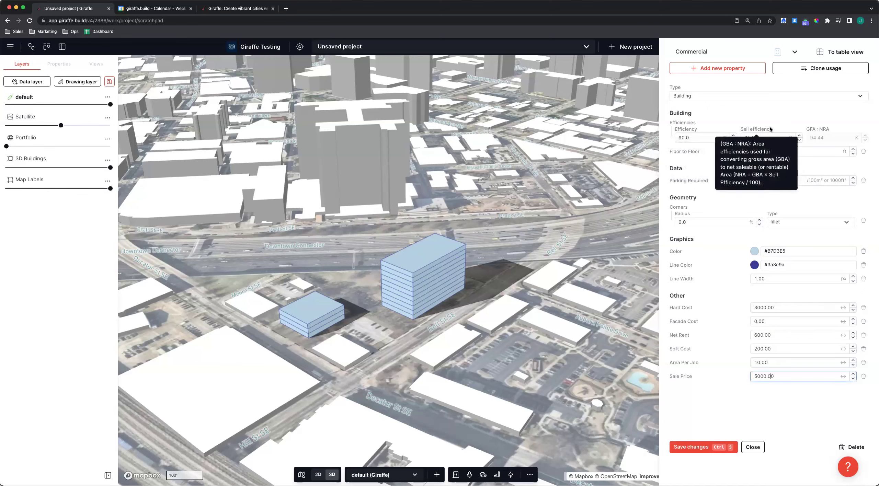
{"action": "mouse_move", "coordinate": [690, 129]}
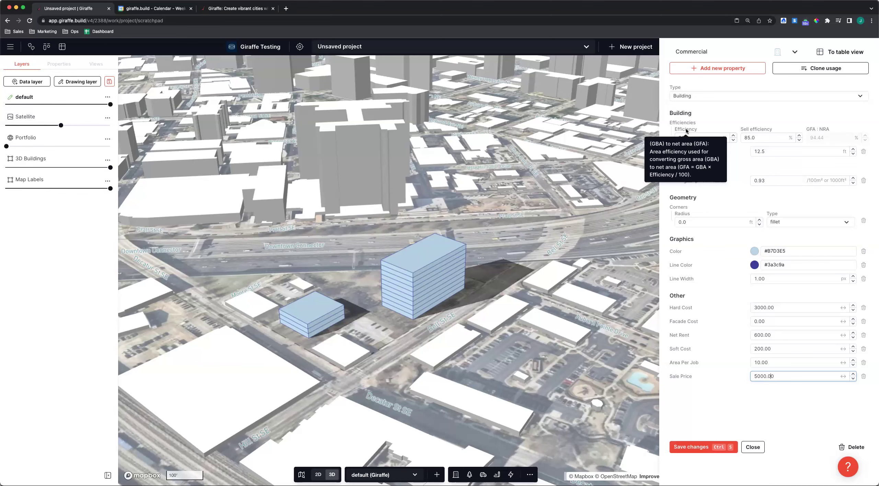
{"action": "double_click", "coordinate": [676, 137]}
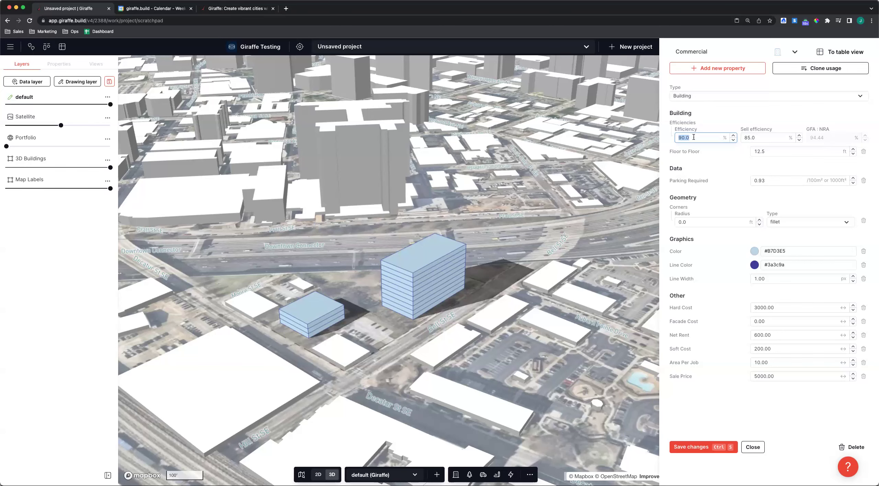
{"action": "left_click", "coordinate": [758, 137]}
{"action": "left_click_drag", "start_coordinate": [757, 137], "coordinate": [745, 137]}
{"action": "mouse_move", "coordinate": [751, 130]}
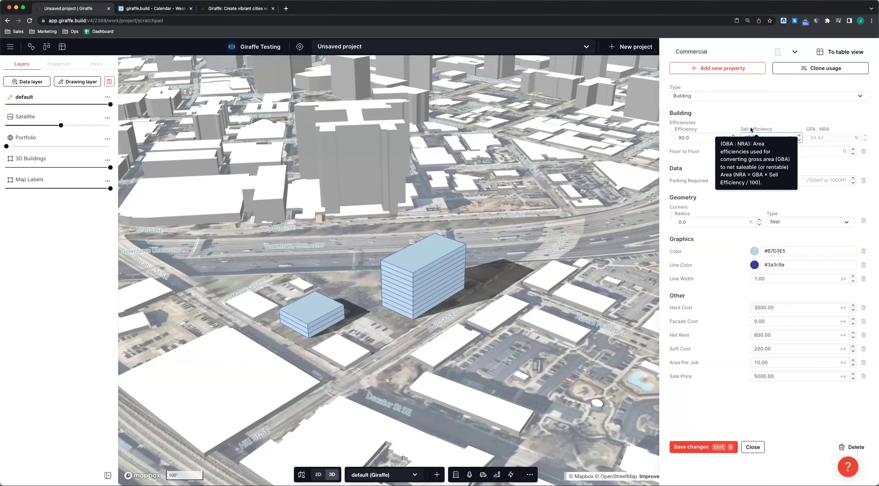
{"action": "left_click", "coordinate": [677, 135]}
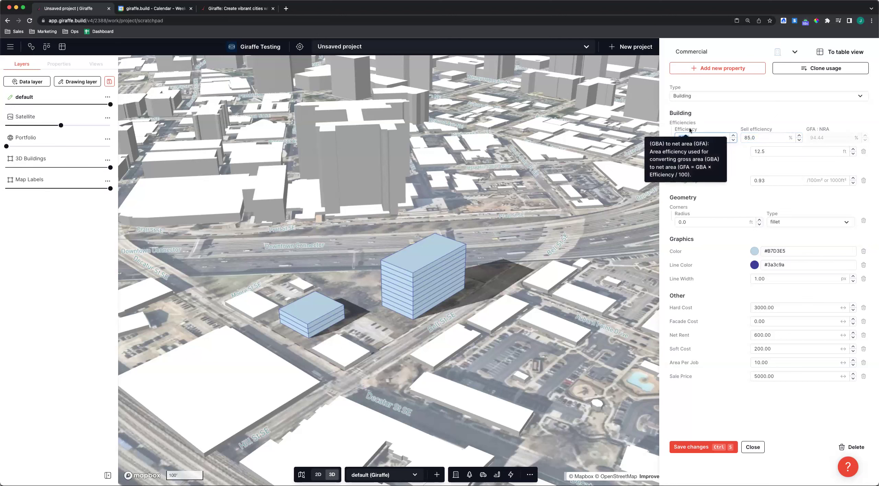
{"action": "left_click", "coordinate": [754, 132]}
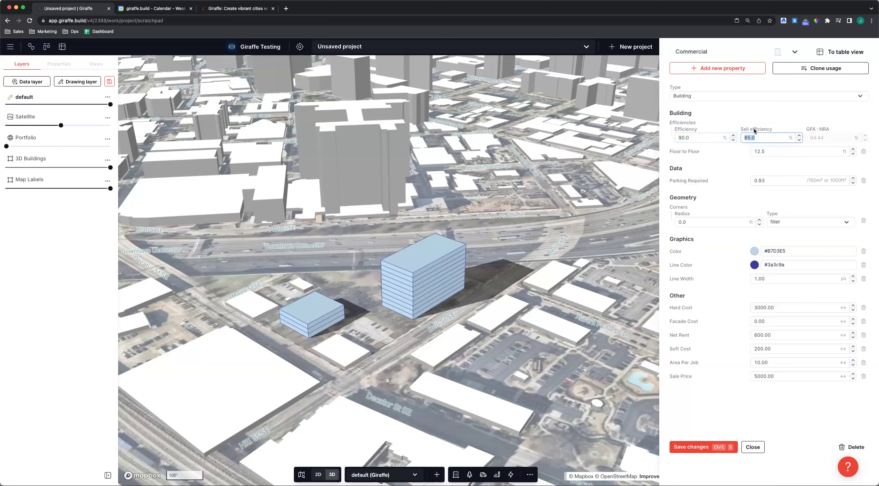
{"action": "mouse_move", "coordinate": [755, 131]}
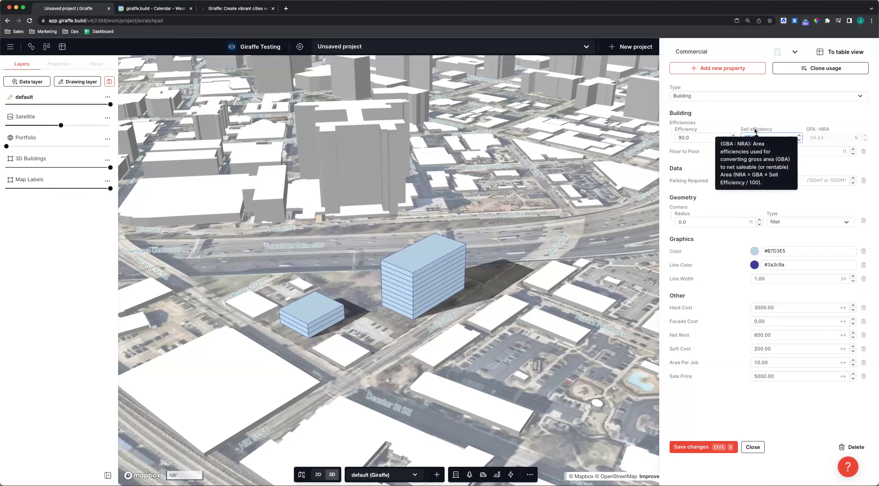
Set the Commercial usage's Efficiency to 95% and its Sell efficiency to 90%.
{"action": "left_click", "coordinate": [701, 139]}
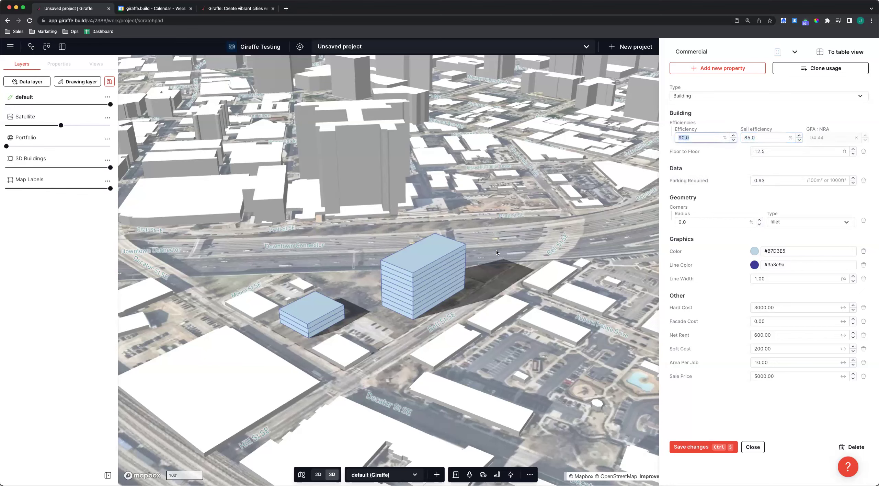
{"action": "type", "text": "95"}
{"action": "key", "text": "Tab"}
{"action": "type", "text": "90"}
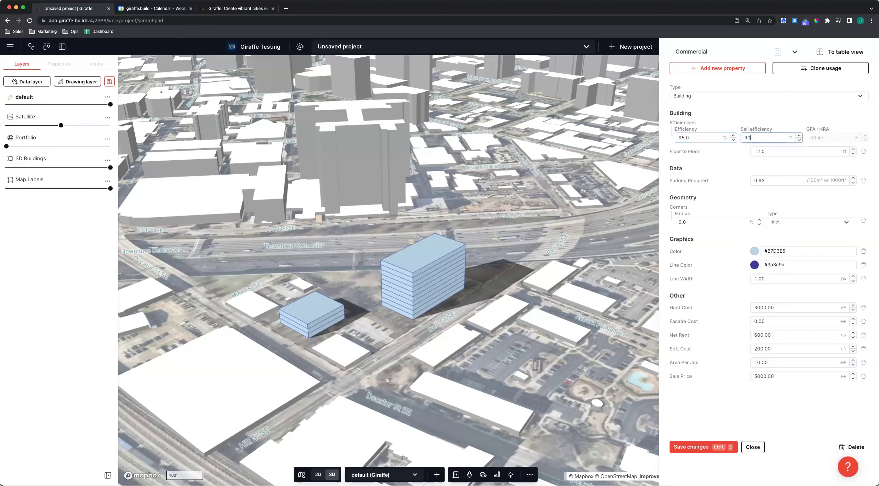
{"action": "left_click", "coordinate": [768, 117]}
{"action": "left_click", "coordinate": [760, 139]}
Set the Commercial usage's Floor to Floor height to 13 ft and Parking Required to 3, saving the usage.
{"action": "key", "text": "Tab"}
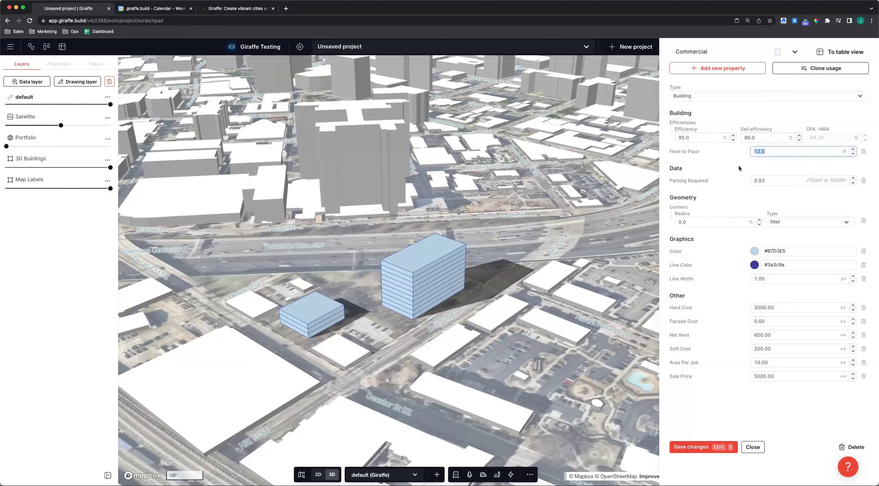
{"action": "type", "text": "13"}
{"action": "key", "text": "Tab"}
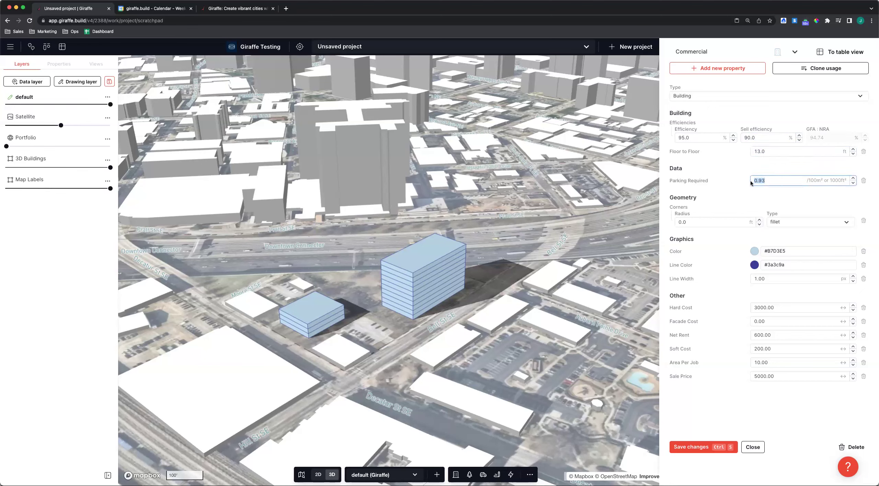
{"action": "type", "text": "1.5"}
{"action": "key", "text": "super+a"}
{"action": "type", "text": "3"}
{"action": "left_click", "coordinate": [758, 234]}
{"action": "left_click", "coordinate": [714, 450]}
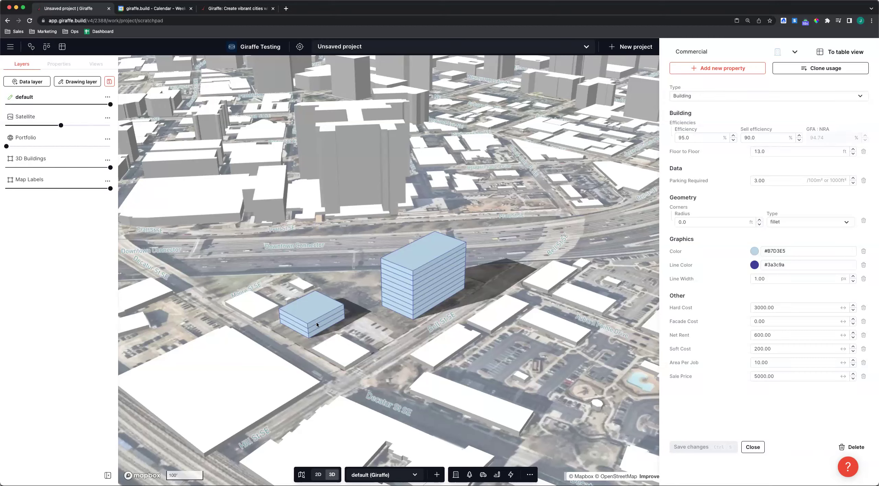
{"action": "left_click", "coordinate": [752, 446]}
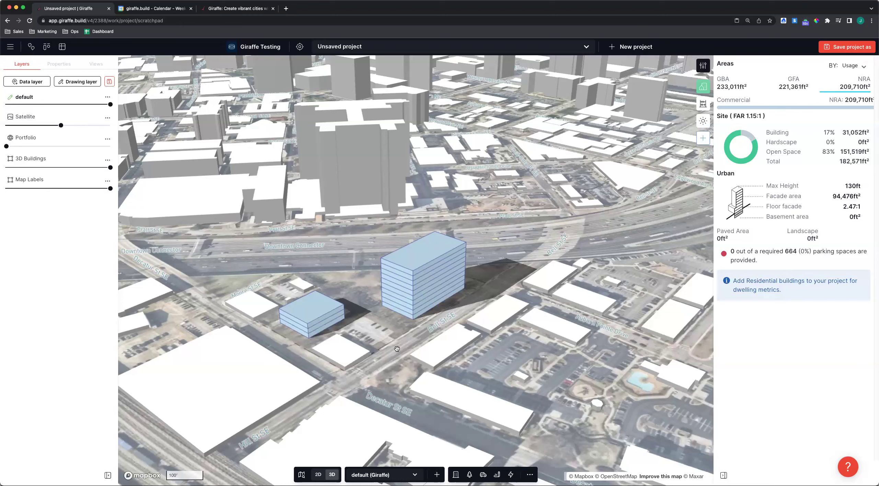
Set the taller 100 ft by 200 ft commercial building's number of levels to 5.
{"action": "left_click", "coordinate": [422, 285]}
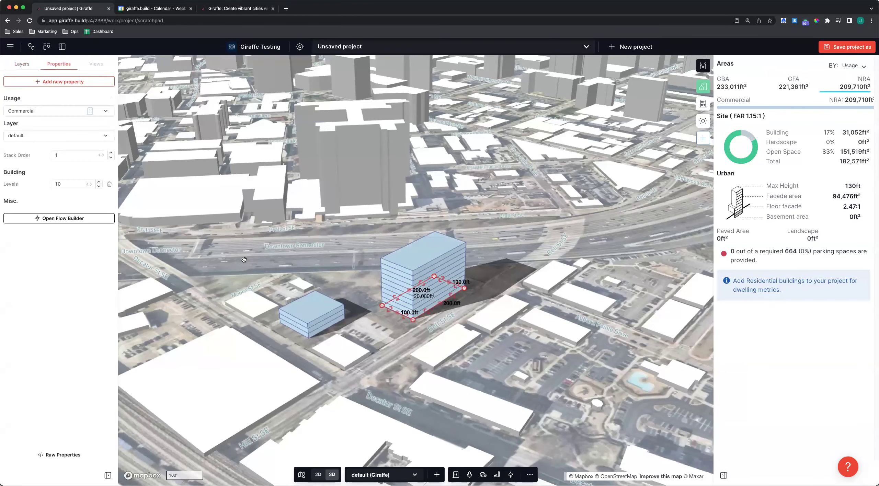
{"action": "left_click", "coordinate": [42, 184]}
{"action": "type", "text": "5"}
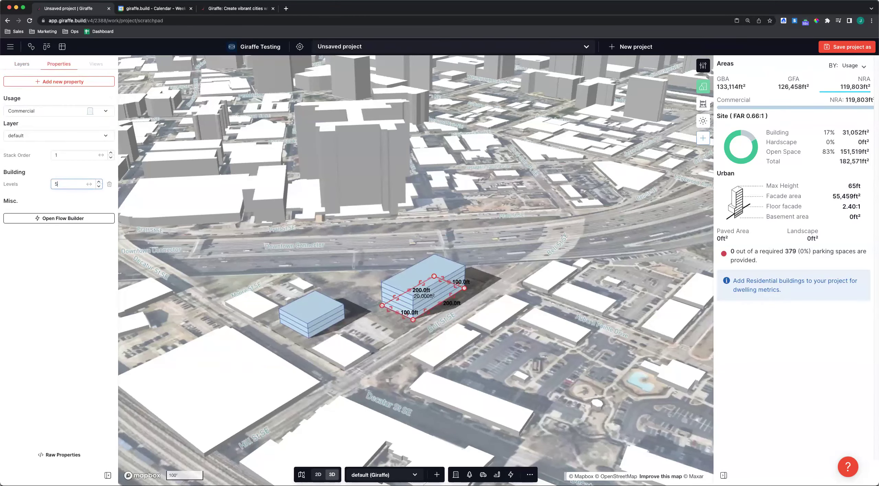
{"action": "left_click", "coordinate": [431, 355]}
{"action": "right_click_drag", "start_coordinate": [442, 334], "coordinate": [429, 282]}
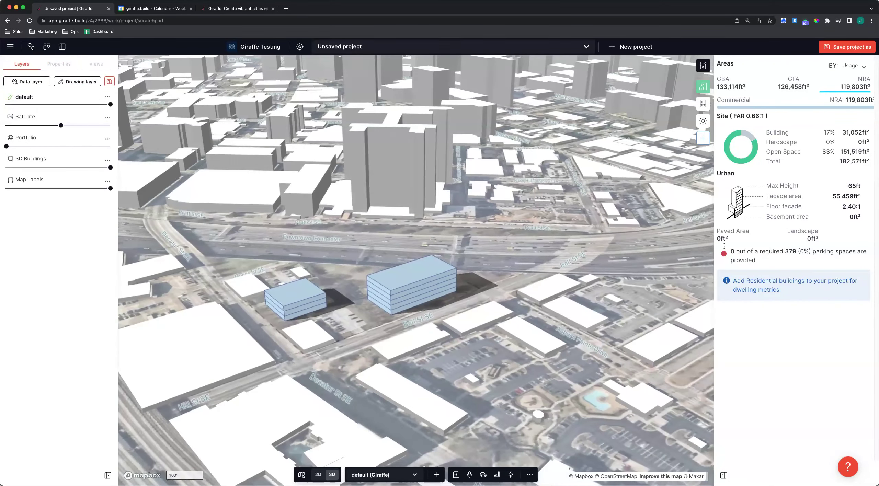
Examine the project's required parking, site coverage and floor area ratio, switching the area measure to GBA and back to NRA.
{"action": "mouse_move", "coordinate": [801, 253]}
{"action": "right_click_drag", "start_coordinate": [326, 312], "coordinate": [332, 319]}
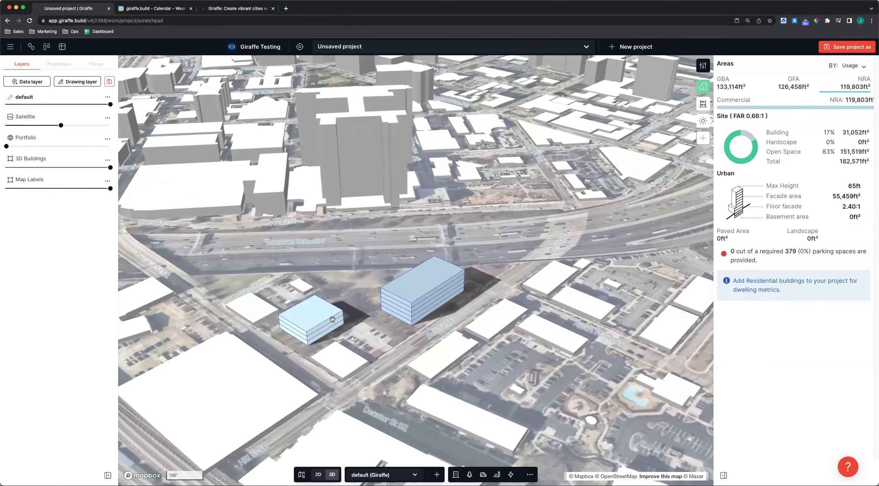
{"action": "left_click", "coordinate": [725, 84]}
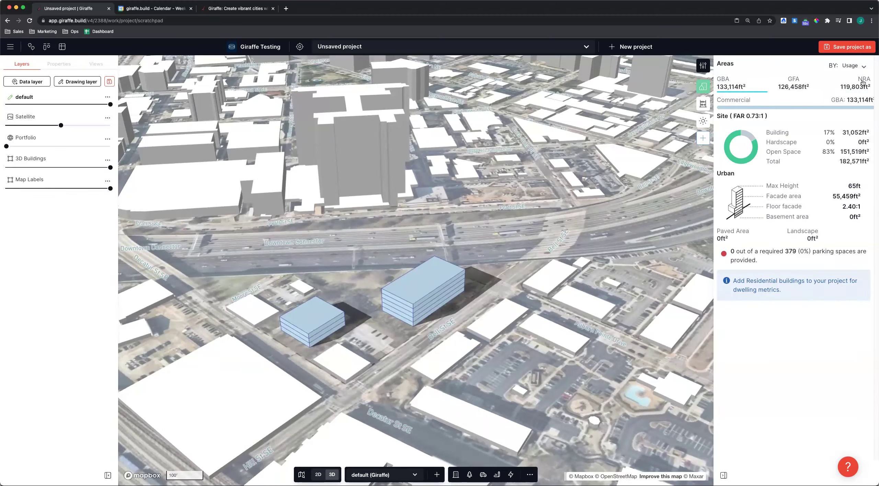
{"action": "left_click", "coordinate": [850, 88]}
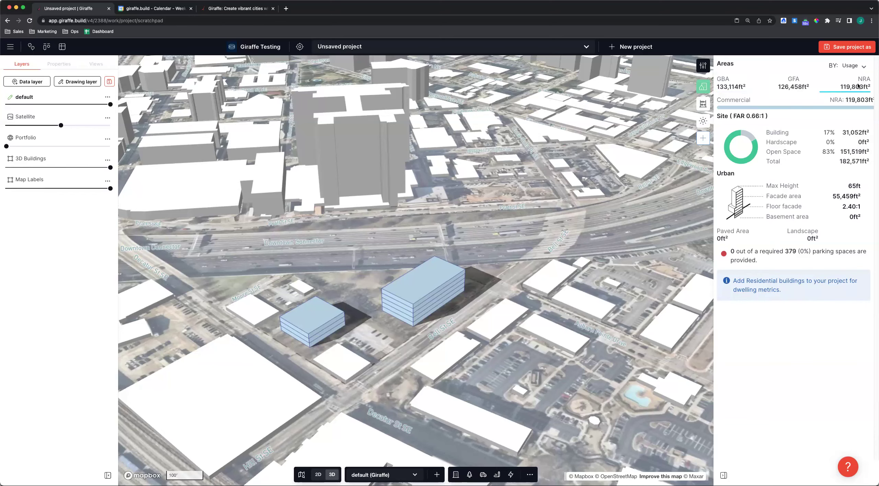
{"action": "left_click_drag", "start_coordinate": [760, 116], "coordinate": [762, 116]}
{"action": "left_click", "coordinate": [757, 116]}
{"action": "left_click_drag", "start_coordinate": [829, 133], "coordinate": [866, 216]}
{"action": "left_click", "coordinate": [845, 250]}
{"action": "mouse_move", "coordinate": [838, 133]}
{"action": "left_mouse_down"}
{"action": "mouse_move", "coordinate": [864, 134]}
{"action": "mouse_move", "coordinate": [838, 129]}
{"action": "left_mouse_up"}
Draw an L-shaped Road around the larger commercial building, with segments about 255 ft and 143 ft long.
{"action": "right_click_drag", "start_coordinate": [356, 367], "coordinate": [485, 466]}
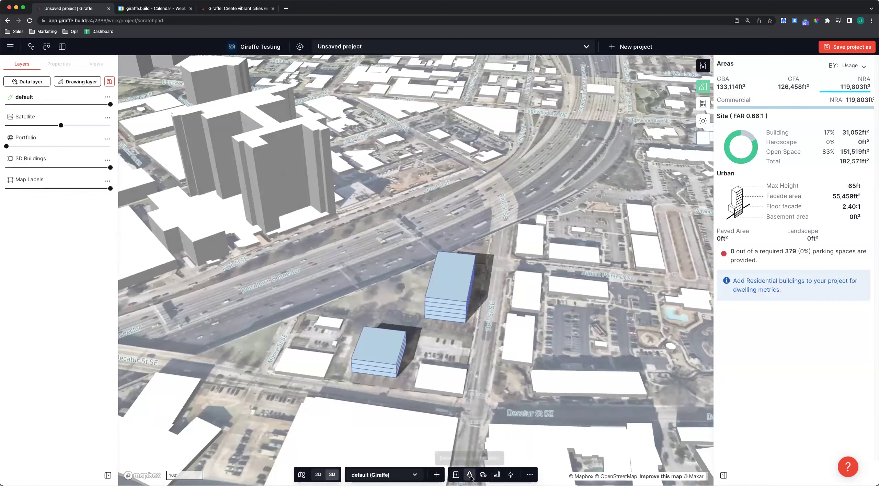
{"action": "left_click", "coordinate": [483, 475]}
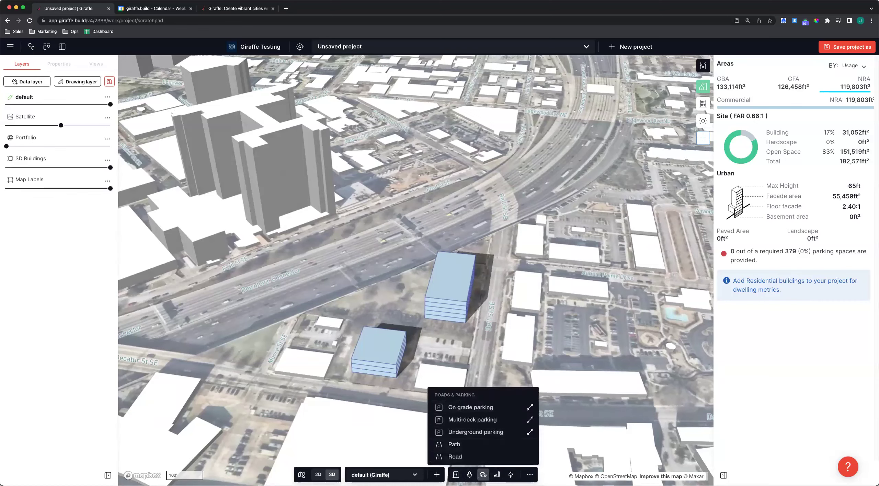
{"action": "left_click", "coordinate": [465, 457]}
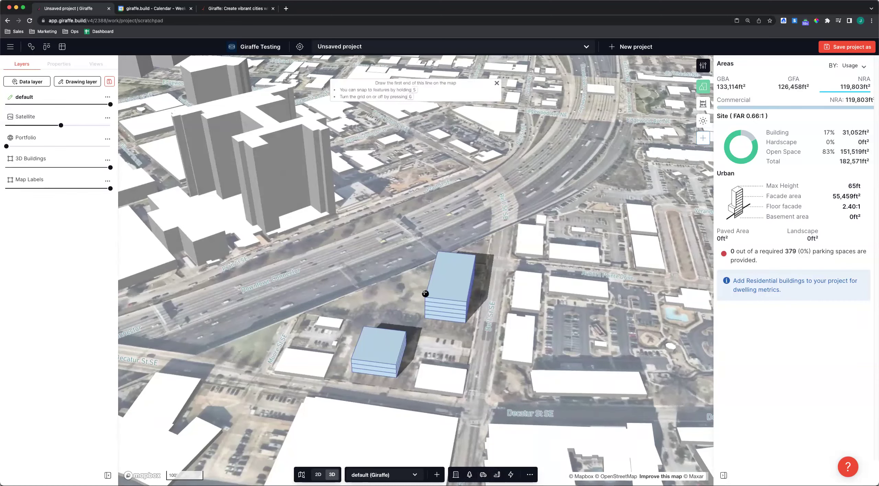
{"action": "left_click", "coordinate": [425, 266]}
{"action": "left_click", "coordinate": [413, 327]}
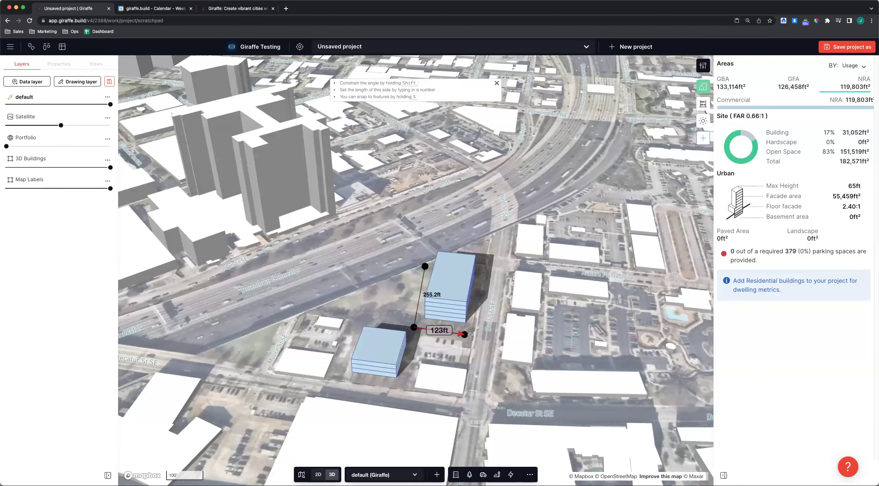
{"action": "double_click", "coordinate": [473, 333]}
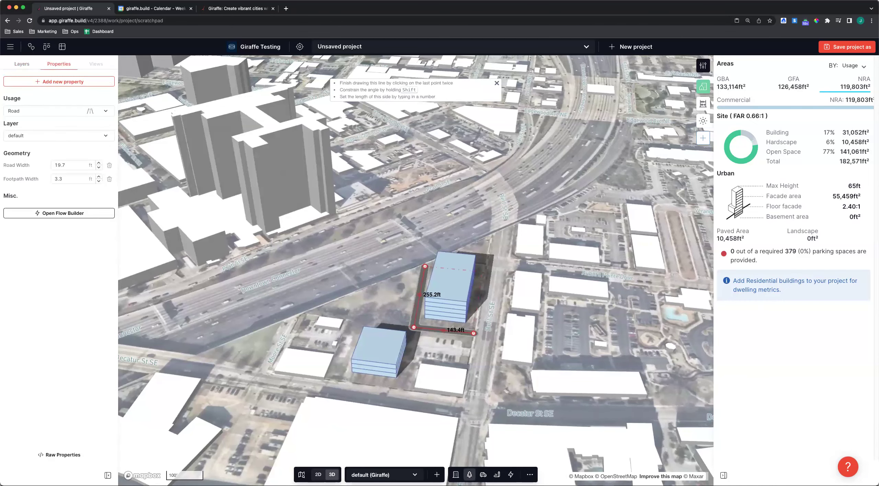
Draw a second Road about 216 ft long from the street to the first road's corner, and bend it near the middle.
{"action": "left_click", "coordinate": [483, 475]}
{"action": "left_click", "coordinate": [473, 458]}
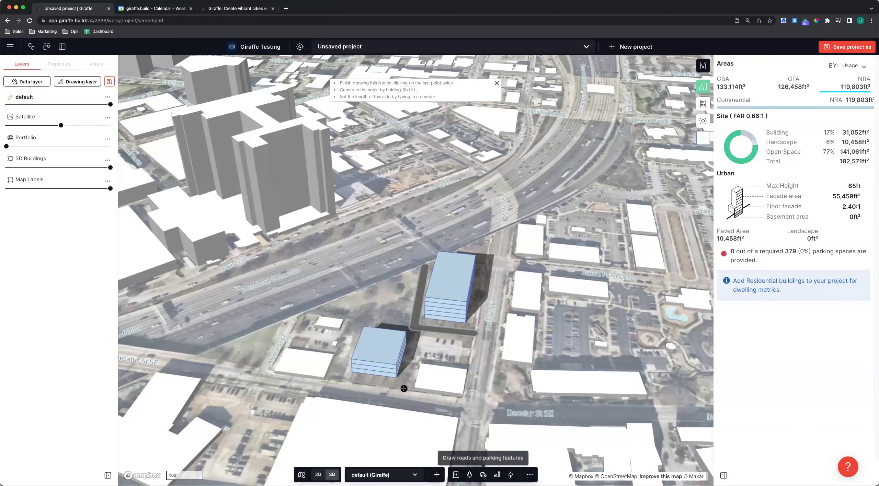
{"action": "left_click", "coordinate": [404, 389]}
{"action": "double_click", "coordinate": [415, 324]}
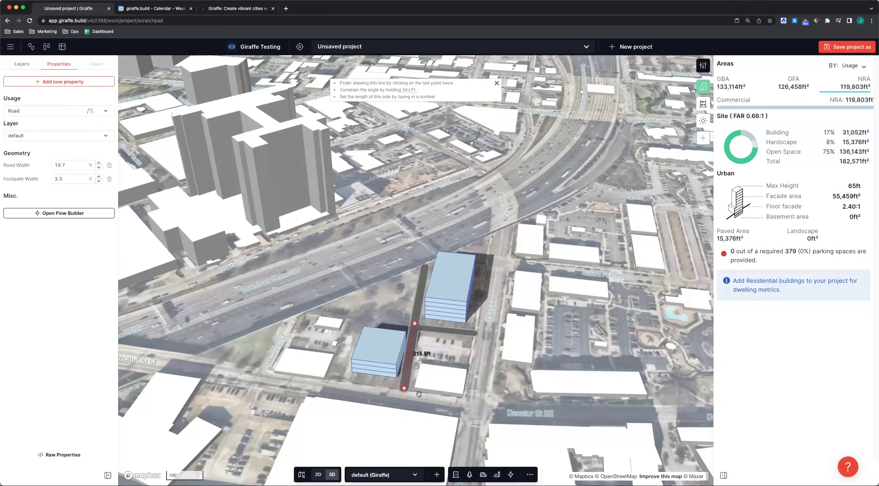
{"action": "left_click_drag", "start_coordinate": [410, 348], "coordinate": [414, 342]}
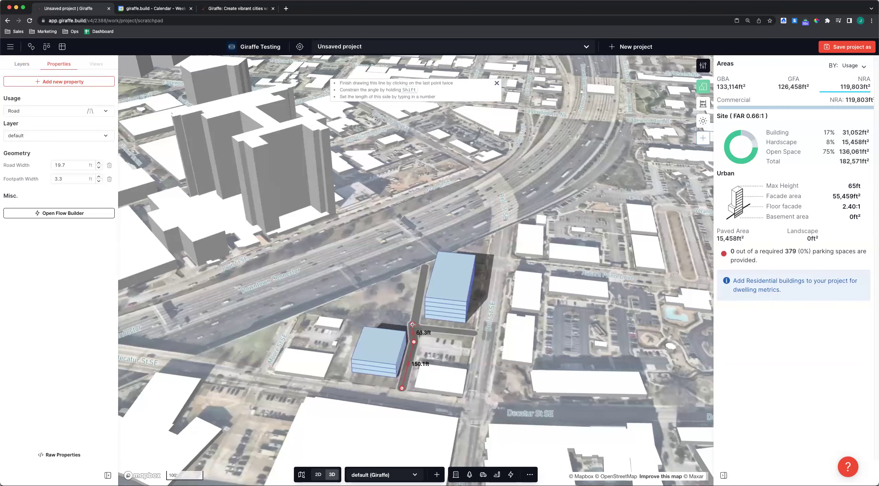
{"action": "left_click", "coordinate": [314, 392]}
Place a Tree beside the smaller commercial building, on its side facing the highway.
{"action": "right_click_drag", "start_coordinate": [313, 392], "coordinate": [446, 418]}
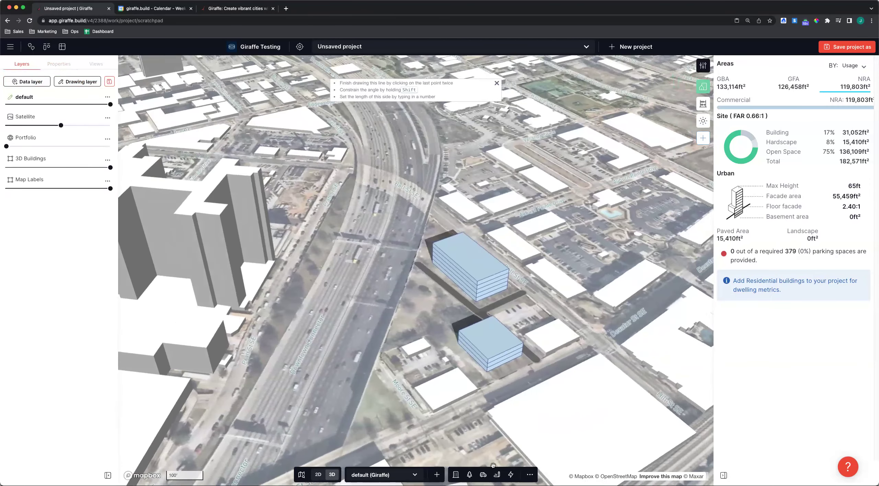
{"action": "left_click", "coordinate": [469, 476]}
{"action": "left_click", "coordinate": [449, 383]}
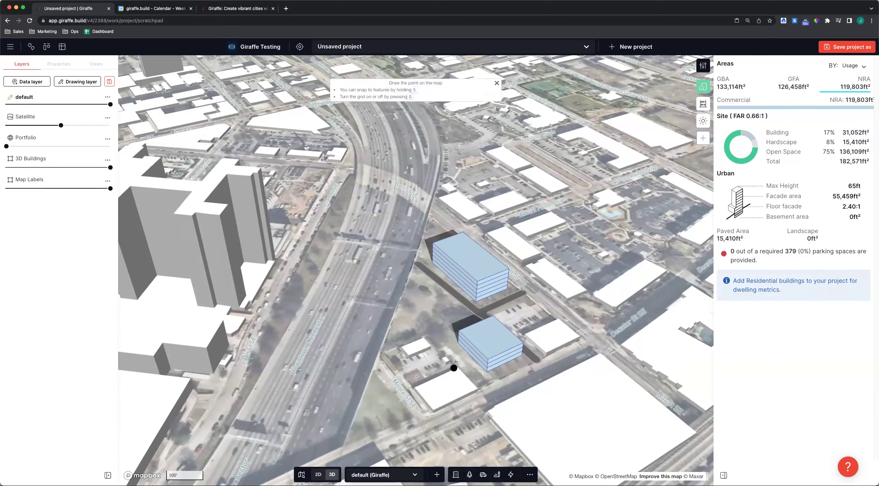
{"action": "left_click", "coordinate": [456, 349]}
Draw a Landscape - simple rectangle about 205 ft by 216 ft between the roads and the highway.
{"action": "left_click", "coordinate": [469, 475]}
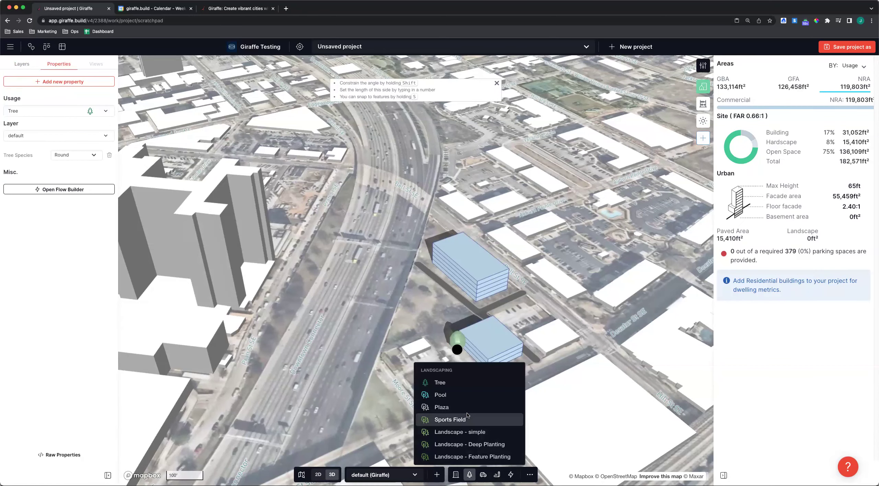
{"action": "left_click", "coordinate": [465, 430]}
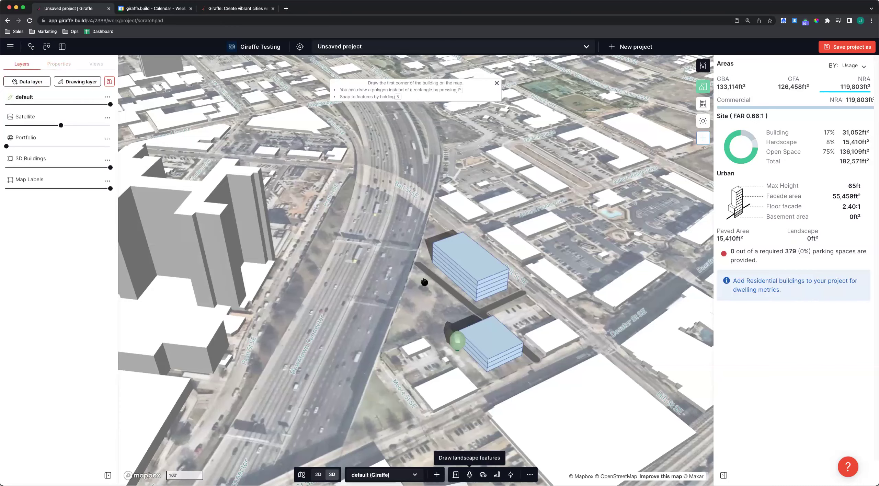
{"action": "left_click", "coordinate": [424, 282]}
{"action": "left_click", "coordinate": [474, 324]}
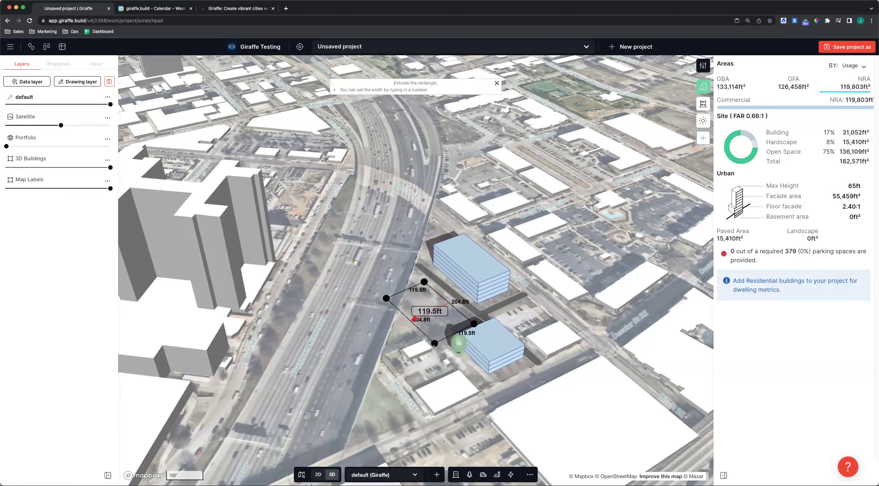
{"action": "left_click", "coordinate": [356, 312]}
Reshape the landscape area's corners and edges to follow the highway and the new road, covering about 31,700 ft².
{"action": "left_click_drag", "start_coordinate": [357, 313], "coordinate": [410, 289]}
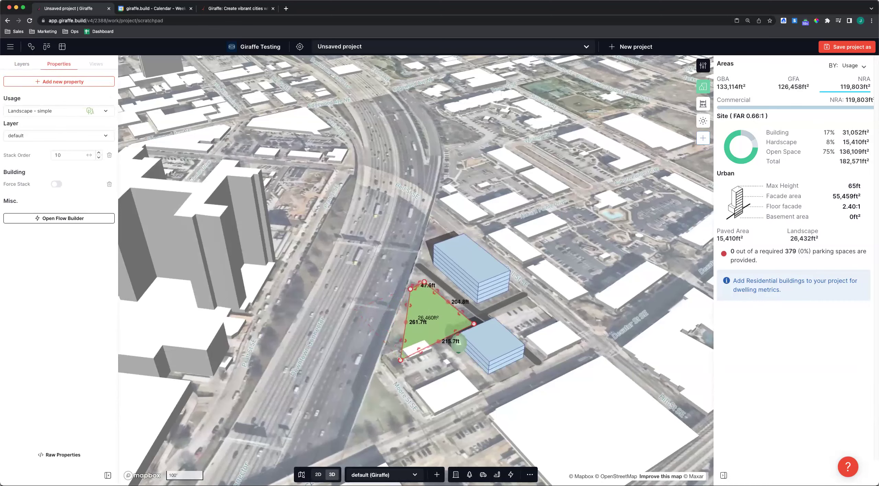
{"action": "left_click_drag", "start_coordinate": [400, 361], "coordinate": [384, 362]}
{"action": "left_click_drag", "start_coordinate": [406, 303], "coordinate": [403, 304]}
{"action": "left_click", "coordinate": [425, 376]}
{"action": "right_click_drag", "start_coordinate": [430, 372], "coordinate": [448, 368]}
{"action": "left_click", "coordinate": [444, 314]}
{"action": "left_click_drag", "start_coordinate": [473, 309], "coordinate": [476, 305]}
{"action": "left_click", "coordinate": [480, 396]}
{"action": "right_click_drag", "start_coordinate": [463, 390], "coordinate": [448, 404]}
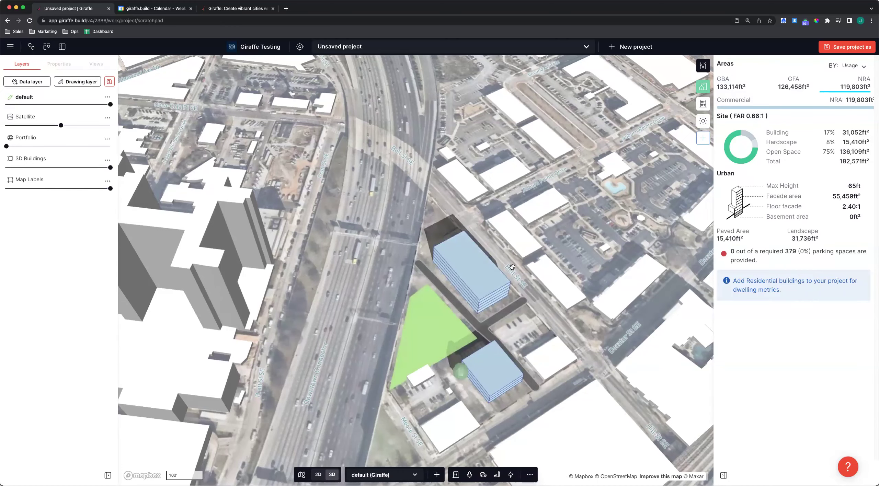
Add the Atlanta GA TaxParcel, Building Footprints, LandUse Future and CDP Character Areas data layers to the project.
{"action": "scroll", "coordinate": [480, 286], "scroll_direction": "down", "scroll_amount": 1}
{"action": "scroll", "coordinate": [480, 286], "scroll_direction": "down", "scroll_amount": 3}
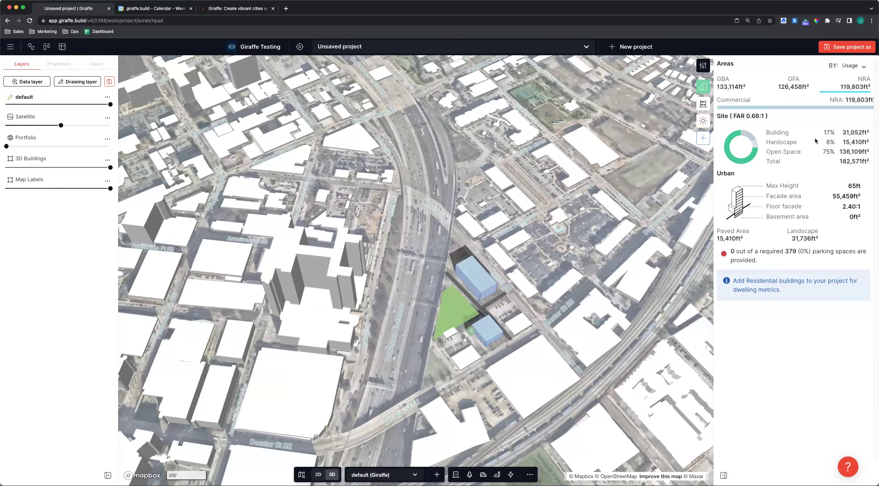
{"action": "right_click_drag", "start_coordinate": [524, 382], "coordinate": [508, 374]}
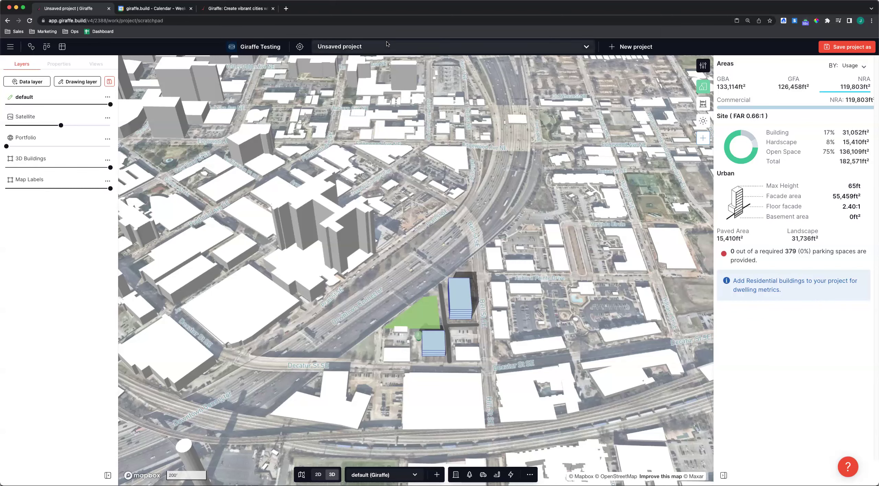
{"action": "left_click", "coordinate": [24, 82]}
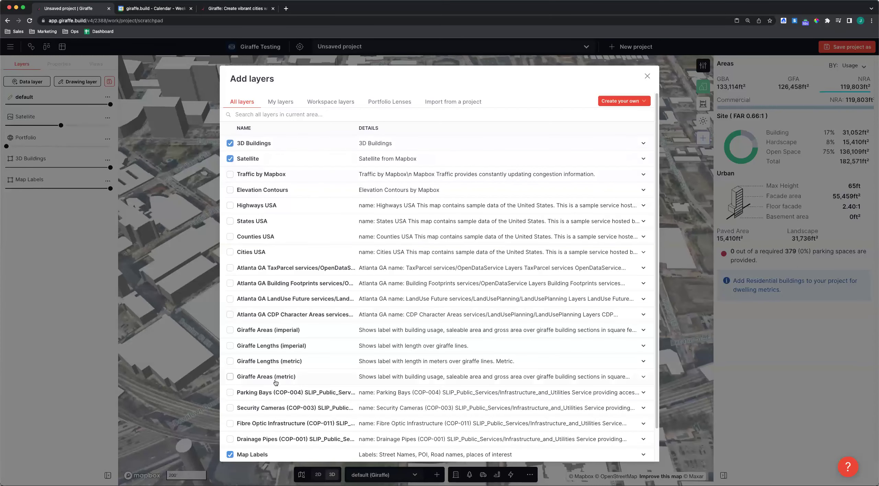
{"action": "scroll", "coordinate": [274, 380], "scroll_direction": "down", "scroll_amount": 2}
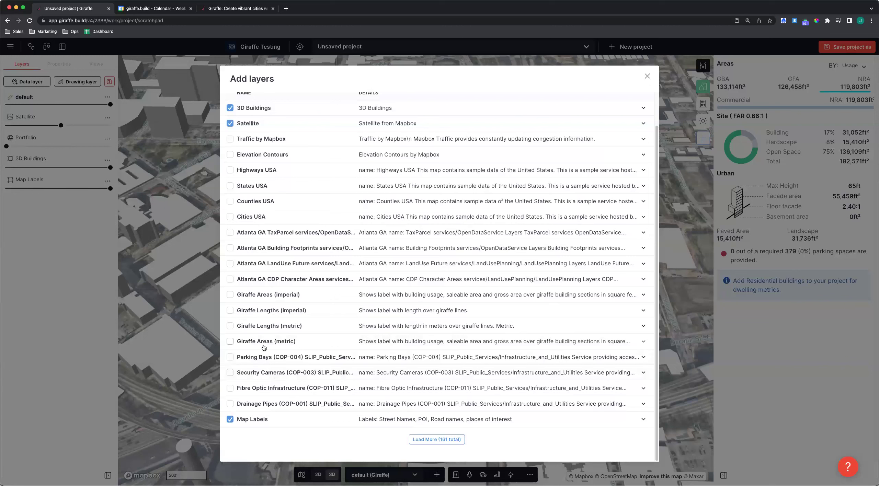
{"action": "left_click", "coordinate": [249, 233]}
{"action": "left_click", "coordinate": [250, 248]}
{"action": "left_click", "coordinate": [251, 264]}
{"action": "left_click", "coordinate": [252, 281]}
{"action": "scroll", "coordinate": [302, 282], "scroll_direction": "up", "scroll_amount": 2}
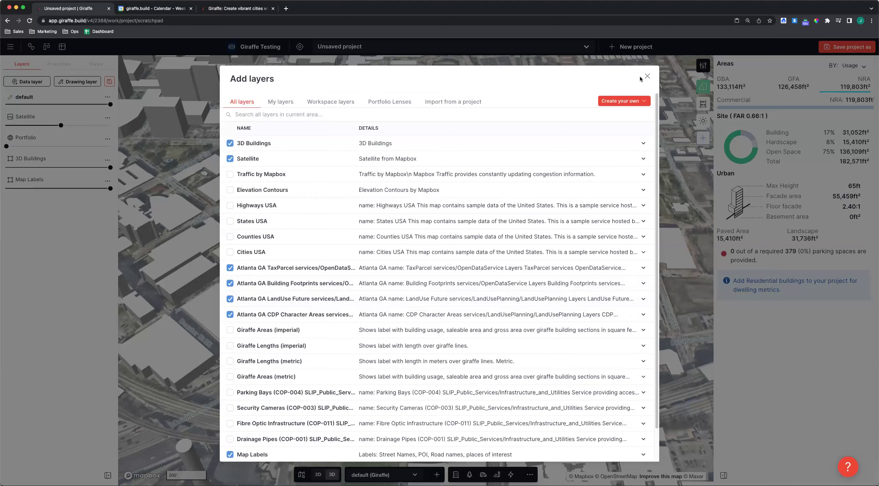
{"action": "left_click", "coordinate": [647, 76]}
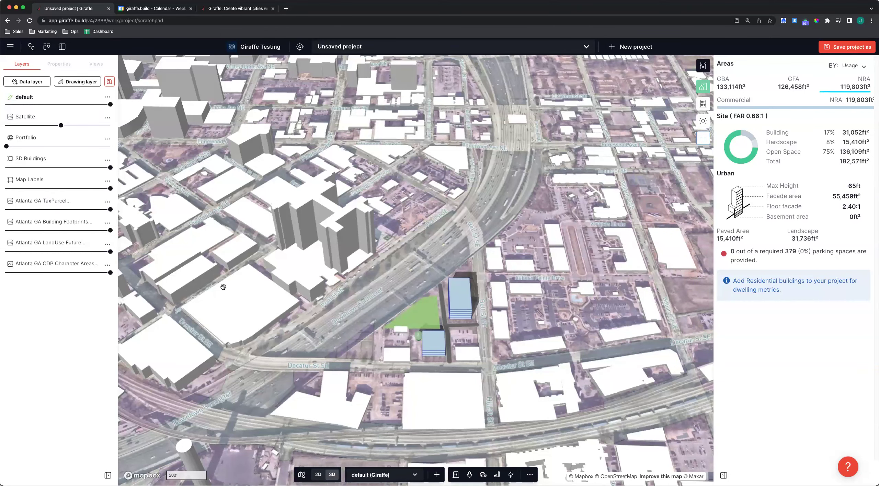
Examine how the added Atlanta data layers display over the site and the surrounding city.
{"action": "scroll", "coordinate": [422, 350], "scroll_direction": "up", "scroll_amount": 5}
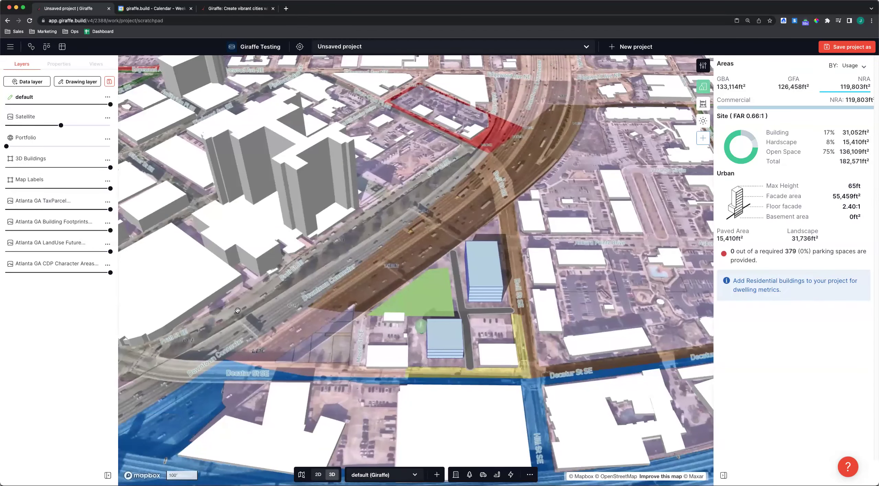
{"action": "scroll", "coordinate": [478, 192], "scroll_direction": "down", "scroll_amount": 3}
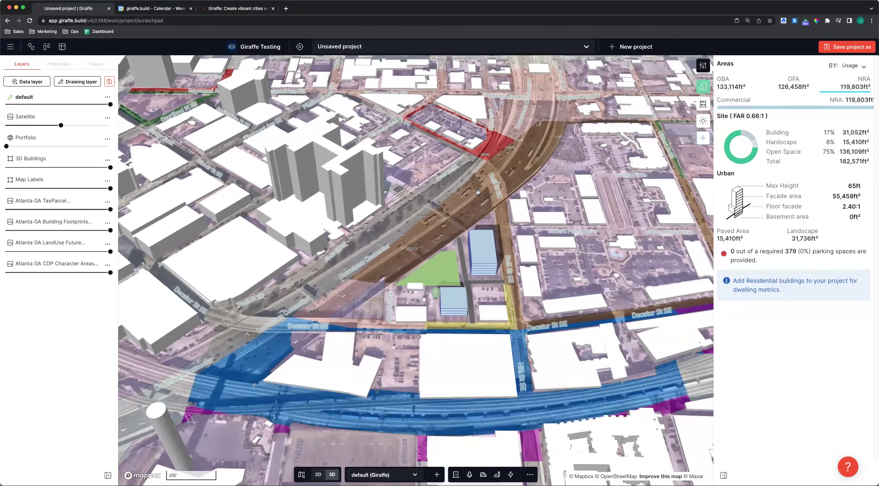
{"action": "scroll", "coordinate": [477, 192], "scroll_direction": "down", "scroll_amount": 2}
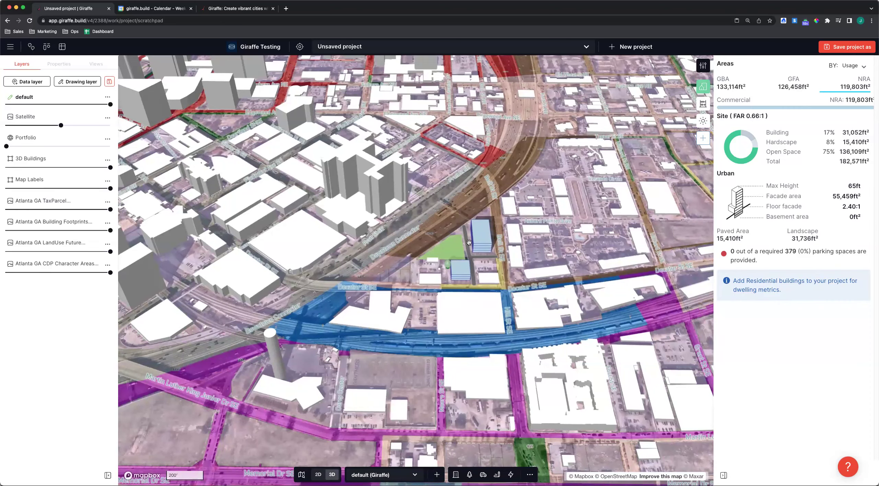
{"action": "right_click_drag", "start_coordinate": [417, 312], "coordinate": [411, 302]}
{"action": "scroll", "coordinate": [407, 300], "scroll_direction": "down", "scroll_amount": 5}
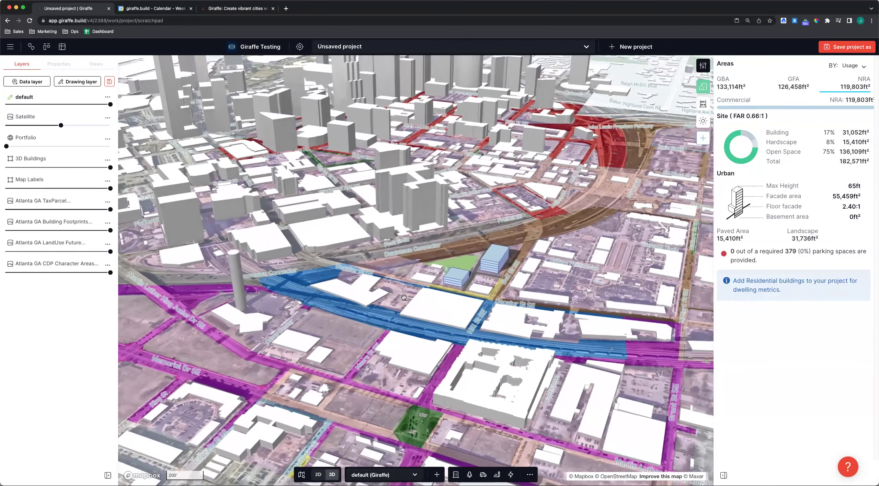
{"action": "scroll", "coordinate": [418, 295], "scroll_direction": "down", "scroll_amount": 3}
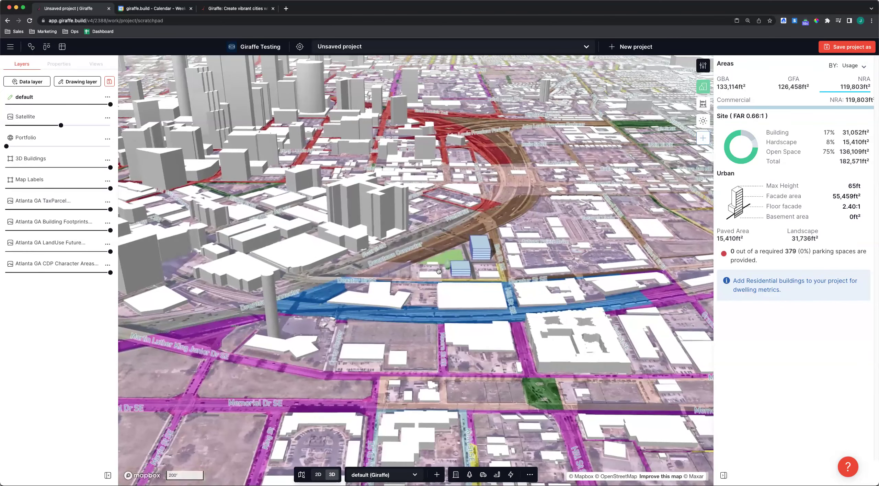
Search Google for "atlanta gis maps" in a new browser tab and open the Department of City Planning GIS site.
{"action": "key", "text": "super+t"}
{"action": "type", "text": "atlanta gis"}
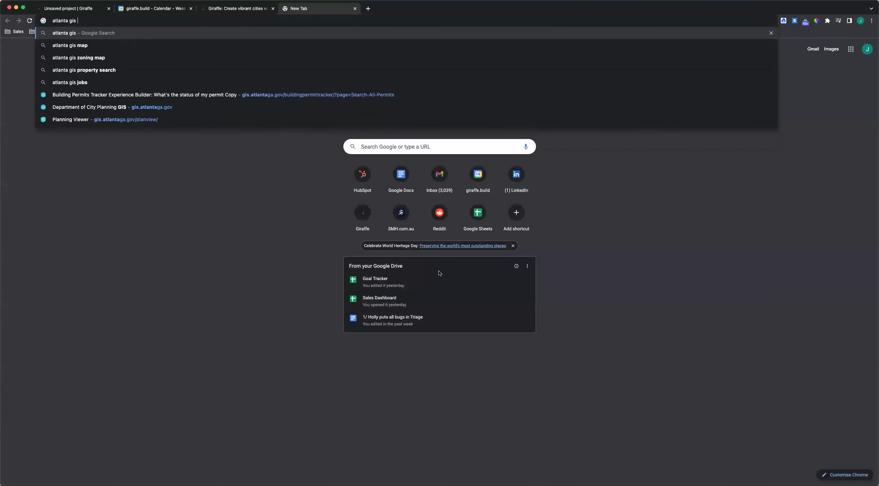
{"action": "type", "text": " maps"}
{"action": "key", "text": "Return"}
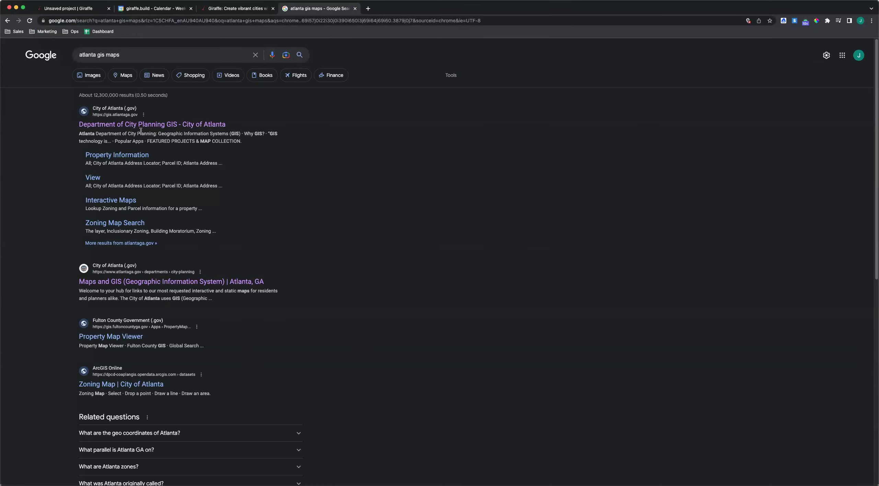
{"action": "left_click", "coordinate": [140, 125]}
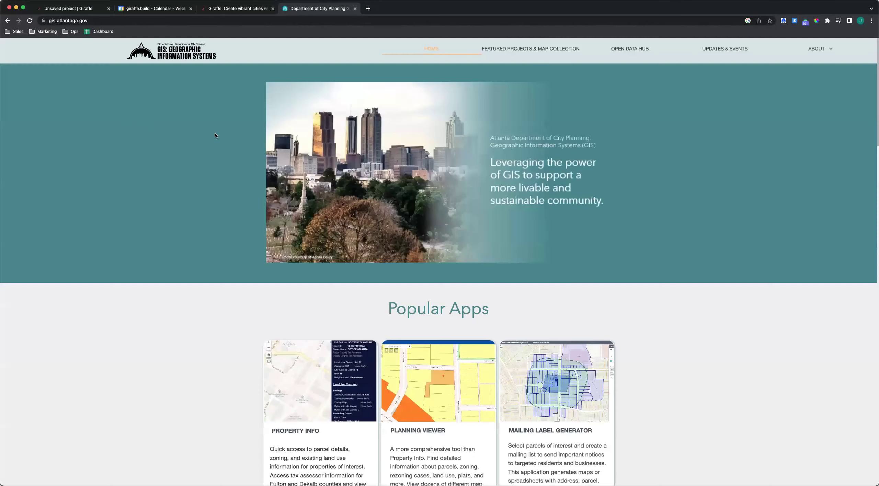
Find the Planning Viewer among the GIS site's popular apps and open it.
{"action": "scroll", "coordinate": [329, 281], "scroll_direction": "down", "scroll_amount": 5}
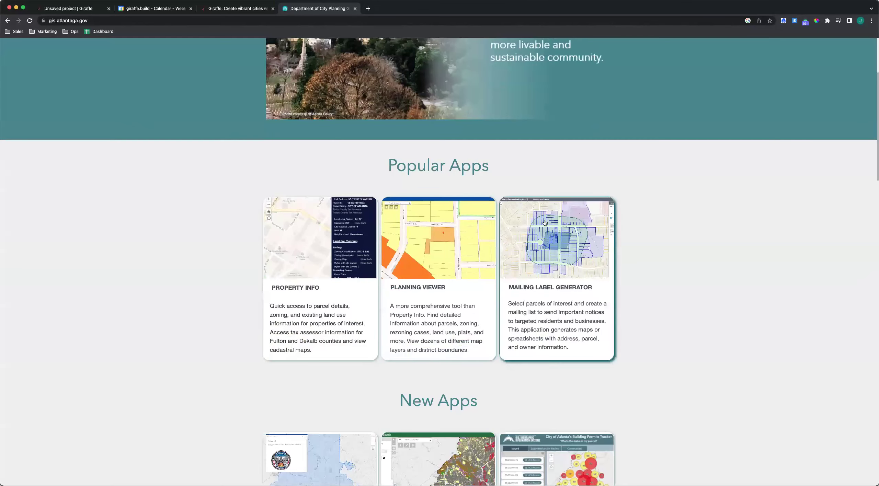
{"action": "scroll", "coordinate": [571, 295], "scroll_direction": "down", "scroll_amount": 5}
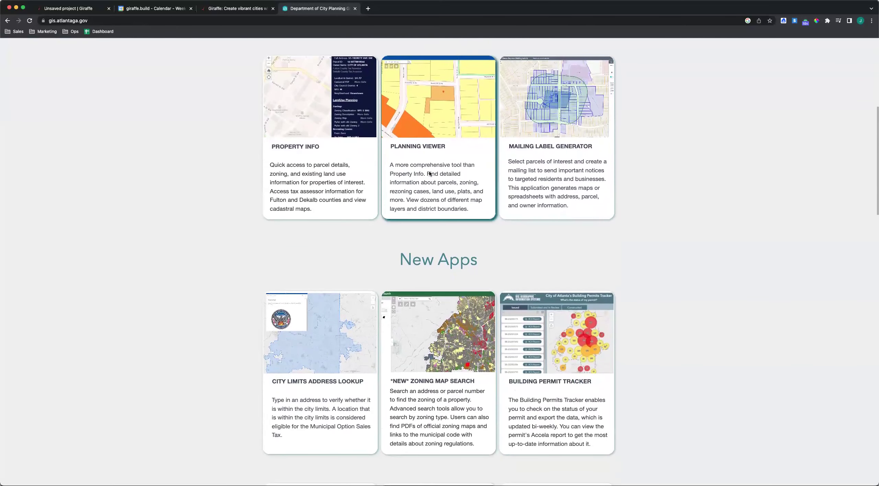
{"action": "left_click", "coordinate": [427, 176]}
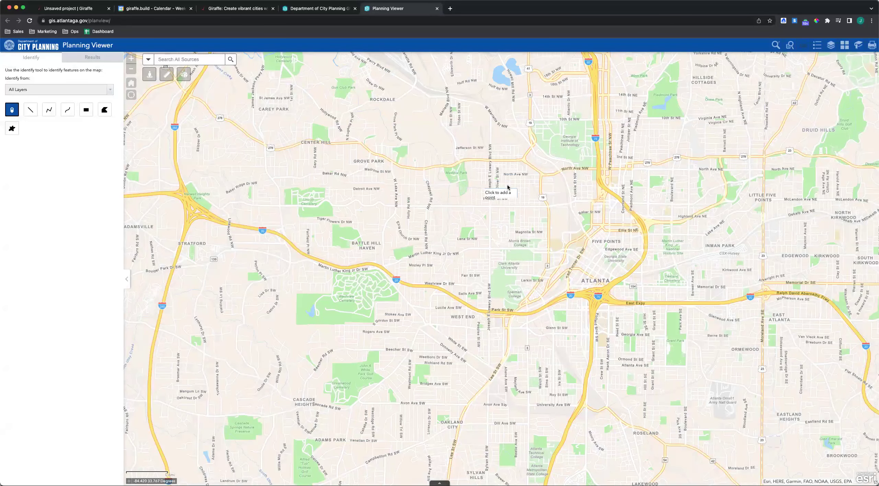
Open the Transportation layer's service description from the Planning Viewer's layer list and select the MapServer page's full URL.
{"action": "left_click", "coordinate": [830, 46]}
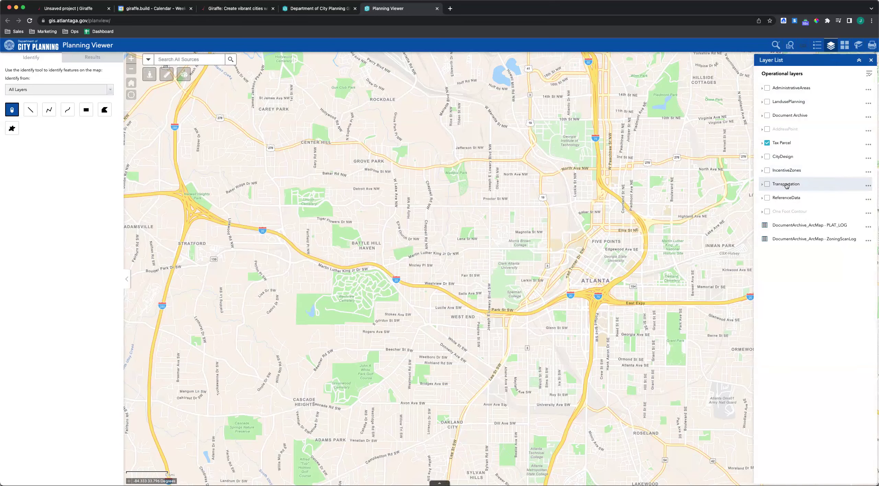
{"action": "left_click", "coordinate": [867, 187]}
{"action": "left_click", "coordinate": [847, 254]}
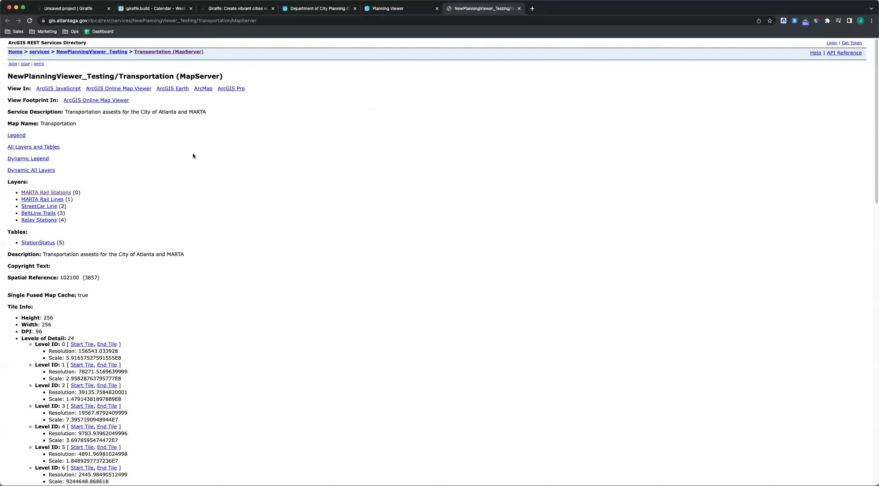
{"action": "scroll", "coordinate": [192, 156], "scroll_direction": "down", "scroll_amount": 20}
{"action": "scroll", "coordinate": [28, 160], "scroll_direction": "up", "scroll_amount": 20}
{"action": "left_click", "coordinate": [247, 20]}
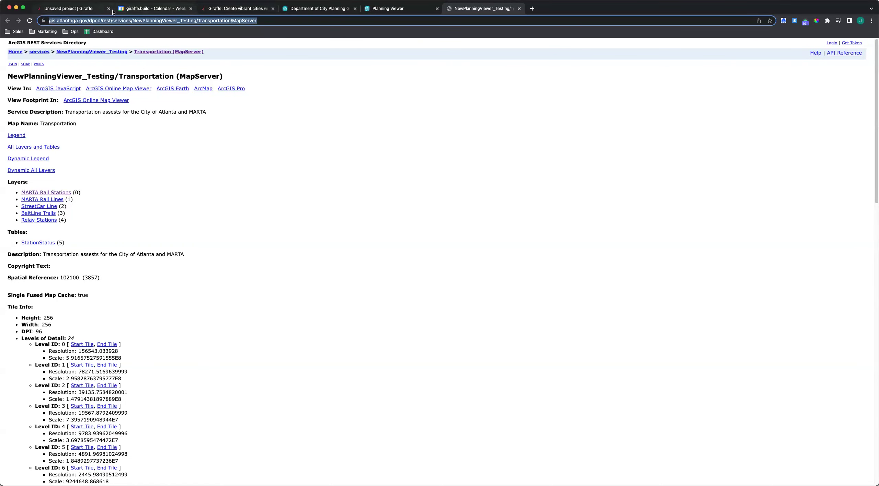
Return to the Giraffe project, create an Esri MapServer data layer from the copied Transportation MapServer URL, and fetch its layers.
{"action": "left_click", "coordinate": [83, 11]}
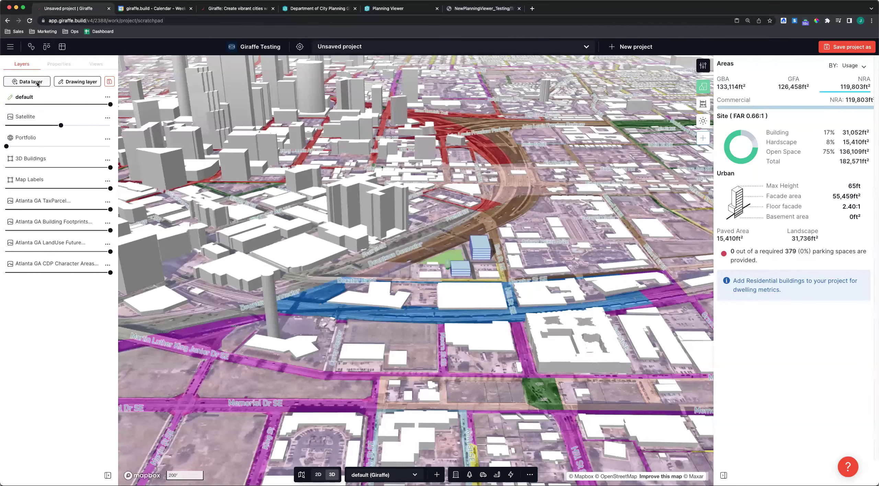
{"action": "left_click", "coordinate": [38, 83]}
{"action": "left_click", "coordinate": [627, 101]}
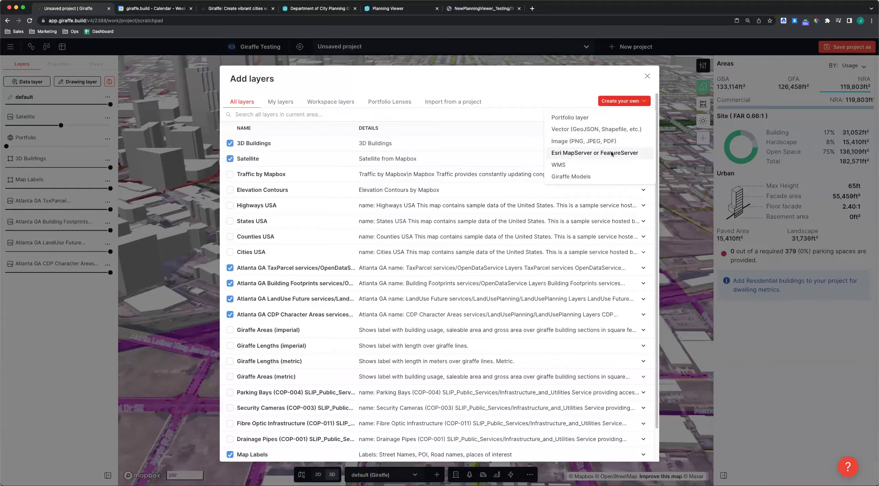
{"action": "left_click", "coordinate": [586, 152]}
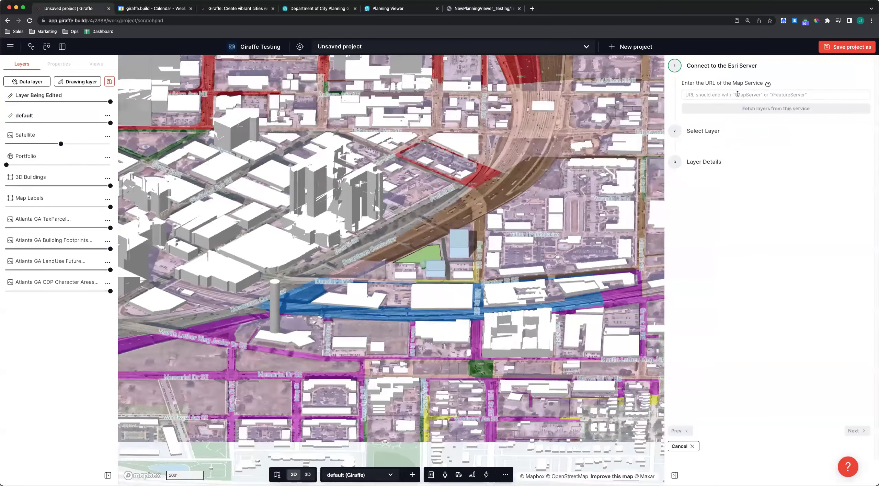
{"action": "left_click", "coordinate": [737, 95]}
{"action": "key", "text": "ctrl+v"}
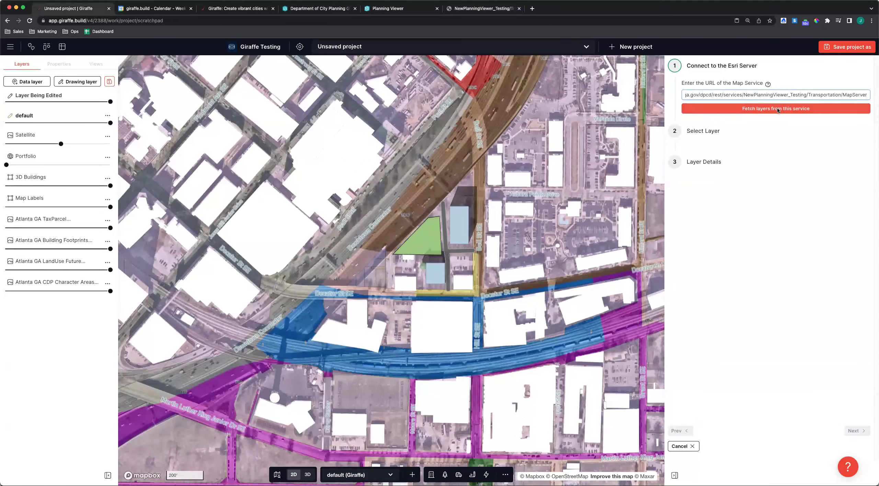
{"action": "left_click", "coordinate": [776, 108]}
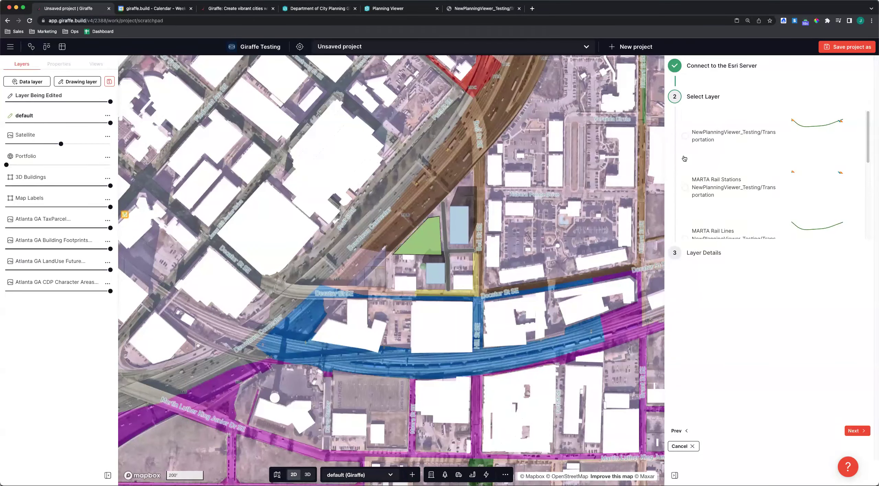
Preview the Relay Stations layer from the fetched Transportation service on the map.
{"action": "scroll", "coordinate": [436, 249], "scroll_direction": "down", "scroll_amount": 5}
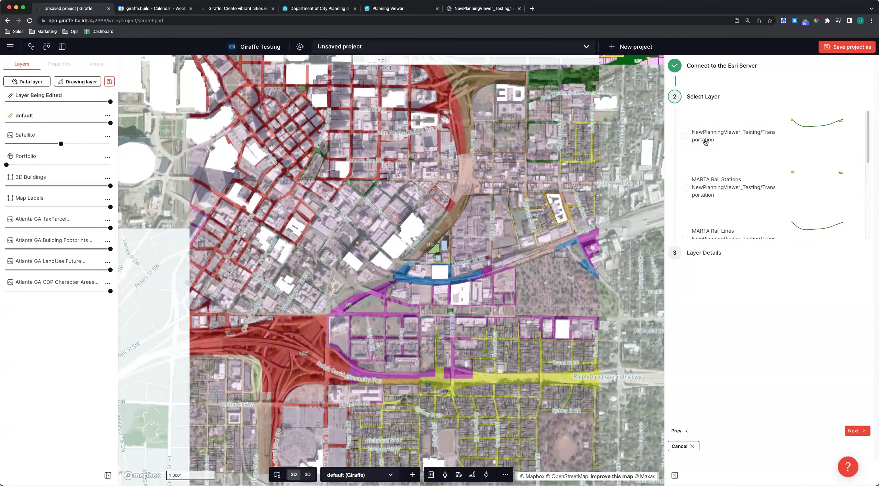
{"action": "scroll", "coordinate": [706, 143], "scroll_direction": "down", "scroll_amount": 3}
{"action": "scroll", "coordinate": [705, 144], "scroll_direction": "down", "scroll_amount": 1}
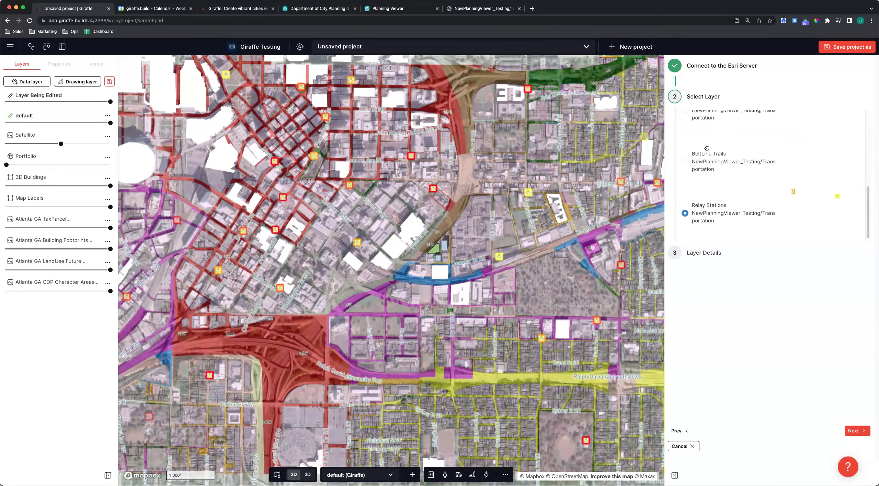
Turn the opacity of the Atlanta TaxParcel, Building Footprints, LandUse Future and CDP Character Areas layers down to zero.
{"action": "left_click", "coordinate": [19, 228]}
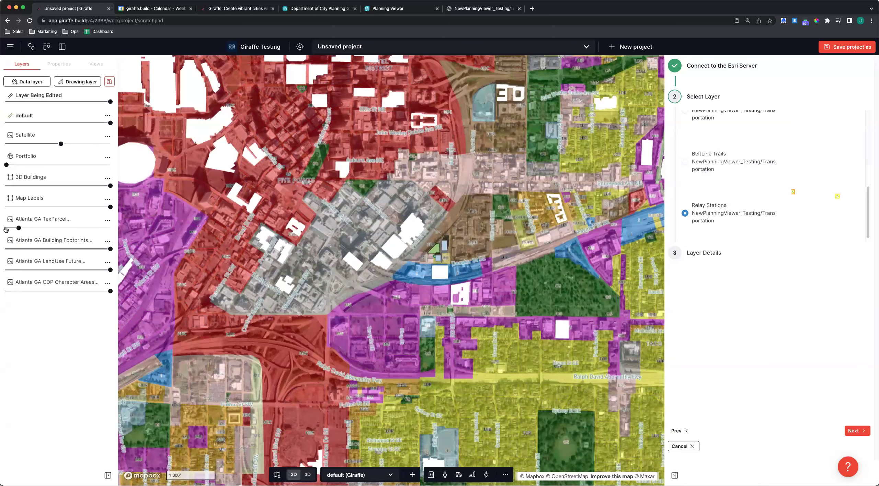
{"action": "left_click", "coordinate": [5, 228]}
{"action": "left_click", "coordinate": [5, 249]}
{"action": "left_click", "coordinate": [5, 269]}
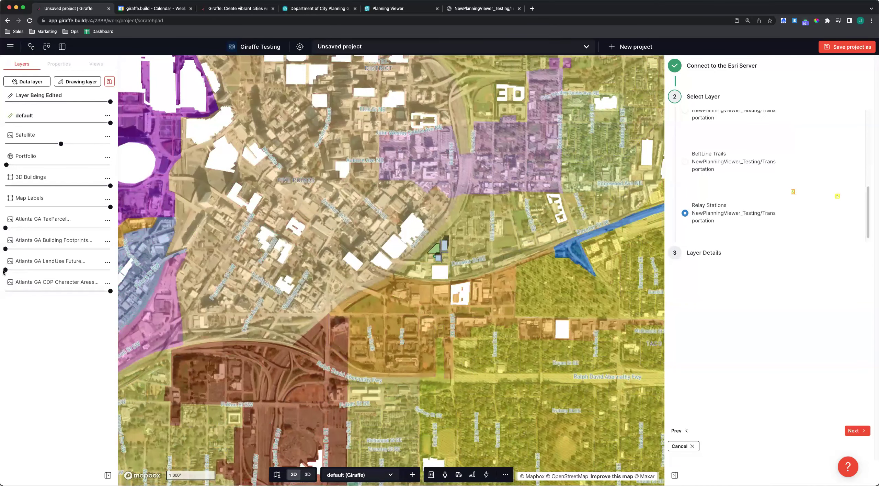
{"action": "left_click_drag", "start_coordinate": [110, 291], "coordinate": [5, 291]}
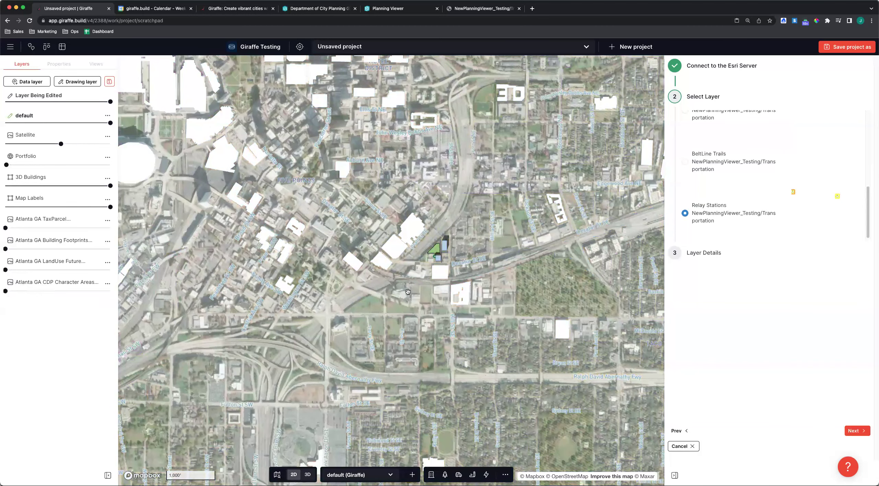
Choose the complete NewPlanningViewer_Testing/Transportation layer and save it with its default name and description.
{"action": "scroll", "coordinate": [757, 186], "scroll_direction": "up", "scroll_amount": 5}
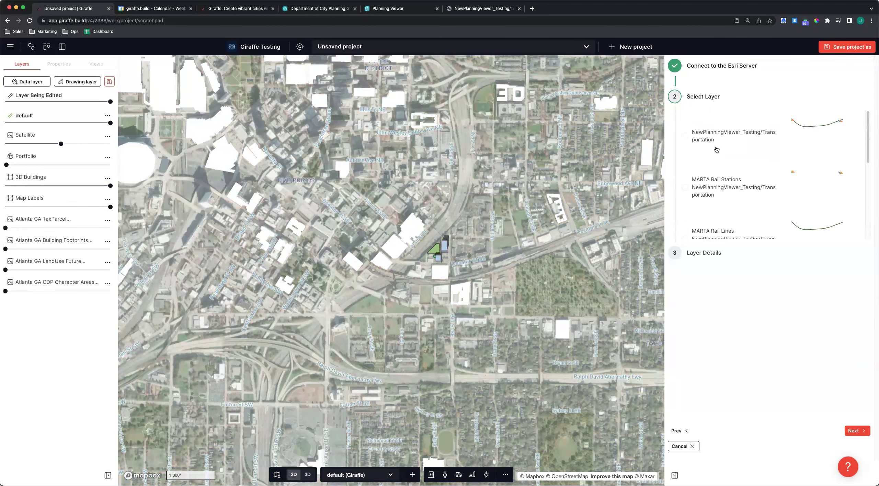
{"action": "left_click", "coordinate": [711, 138]}
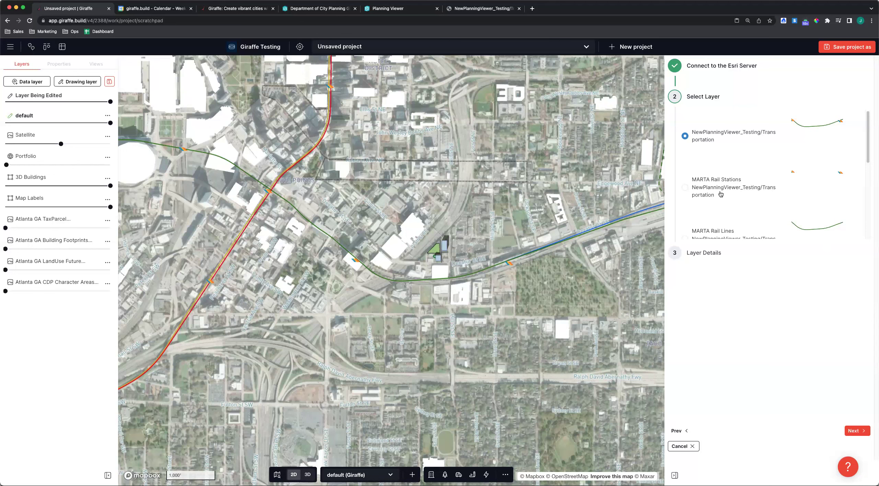
{"action": "scroll", "coordinate": [685, 191], "scroll_direction": "down", "scroll_amount": 5}
{"action": "scroll", "coordinate": [731, 196], "scroll_direction": "down", "scroll_amount": 1}
{"action": "scroll", "coordinate": [722, 183], "scroll_direction": "up", "scroll_amount": 5}
{"action": "left_click", "coordinate": [855, 431]}
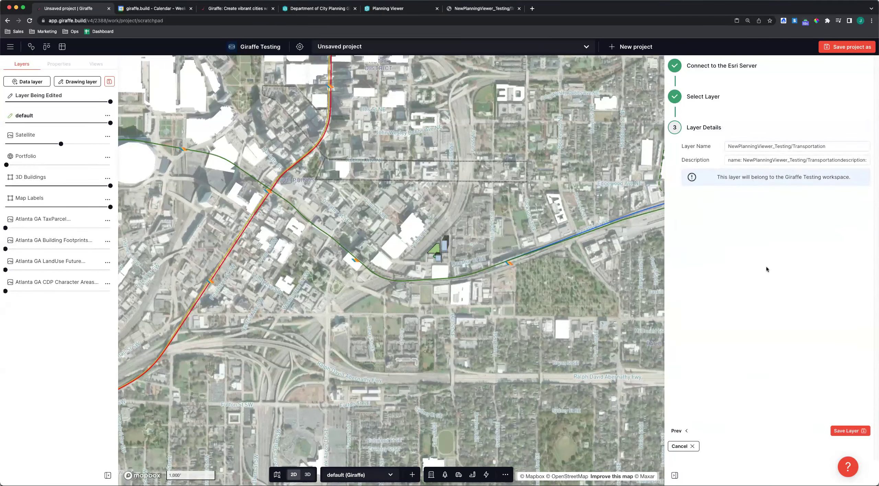
{"action": "left_click", "coordinate": [850, 433]}
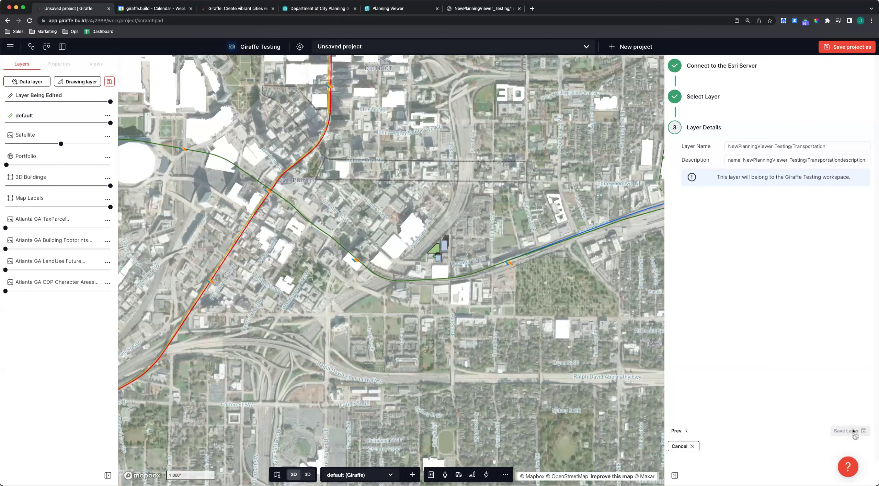
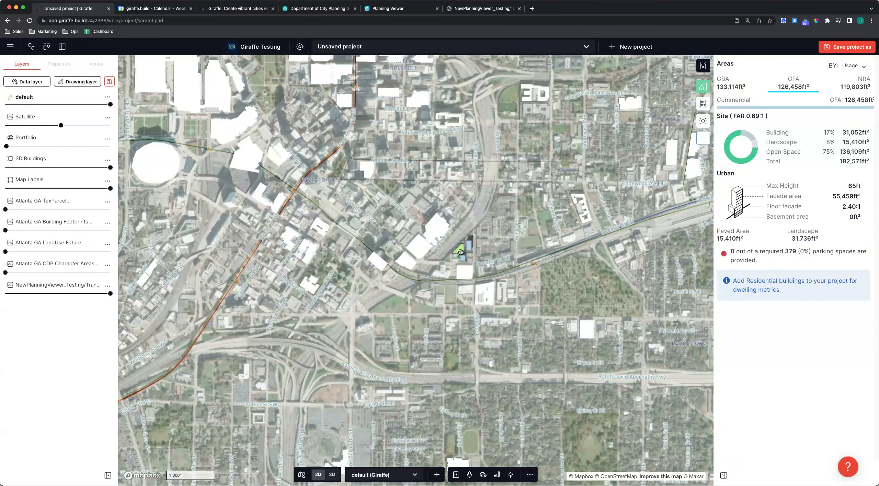
Examine in 3D how the Transportation layer's rail lines run past the site.
{"action": "right_click_drag", "start_coordinate": [446, 350], "coordinate": [431, 291]}
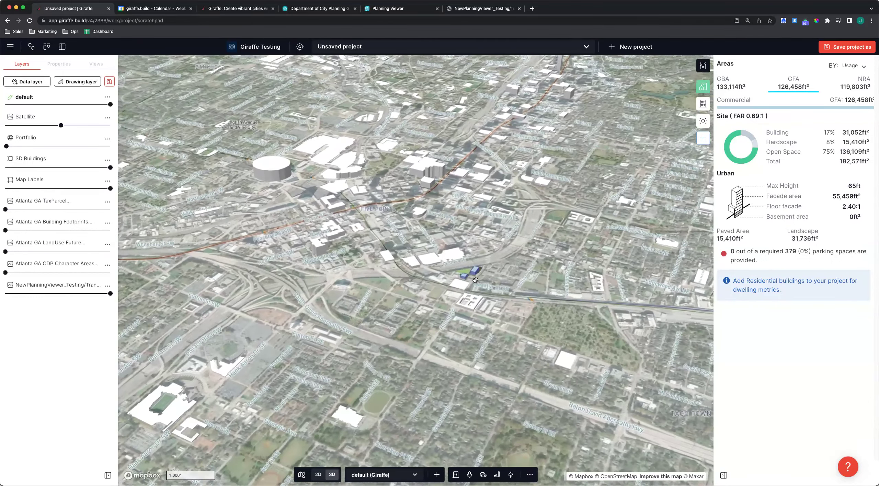
{"action": "scroll", "coordinate": [475, 280], "scroll_direction": "up", "scroll_amount": 5}
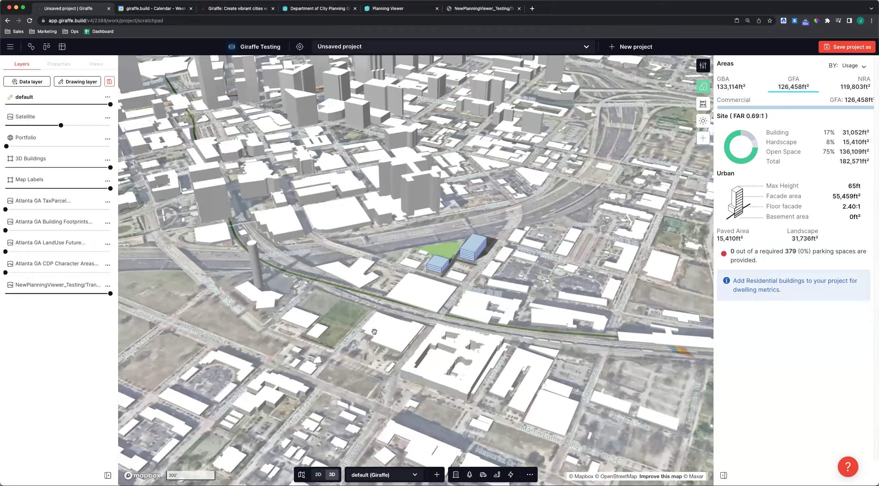
{"action": "right_click_drag", "start_coordinate": [374, 332], "coordinate": [402, 329]}
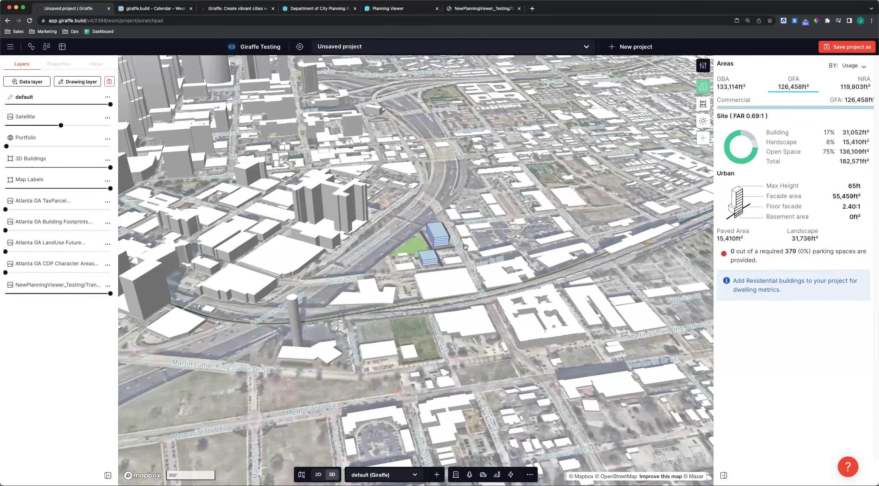
{"action": "right_click_drag", "start_coordinate": [620, 308], "coordinate": [613, 307]}
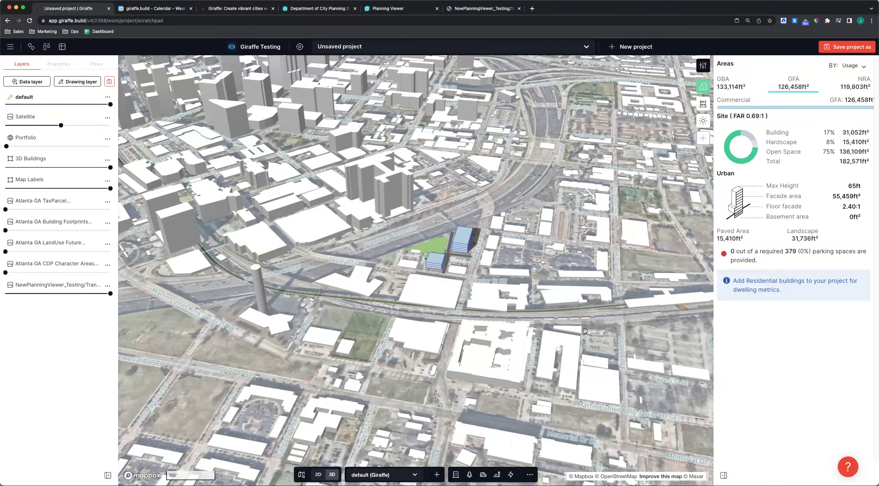
{"action": "right_click_drag", "start_coordinate": [413, 312], "coordinate": [436, 319]}
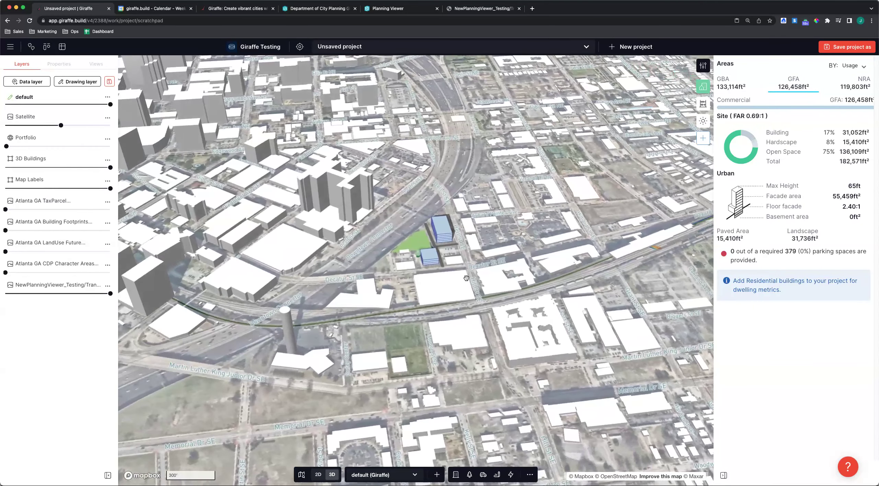
{"action": "scroll", "coordinate": [438, 238], "scroll_direction": "up", "scroll_amount": 5}
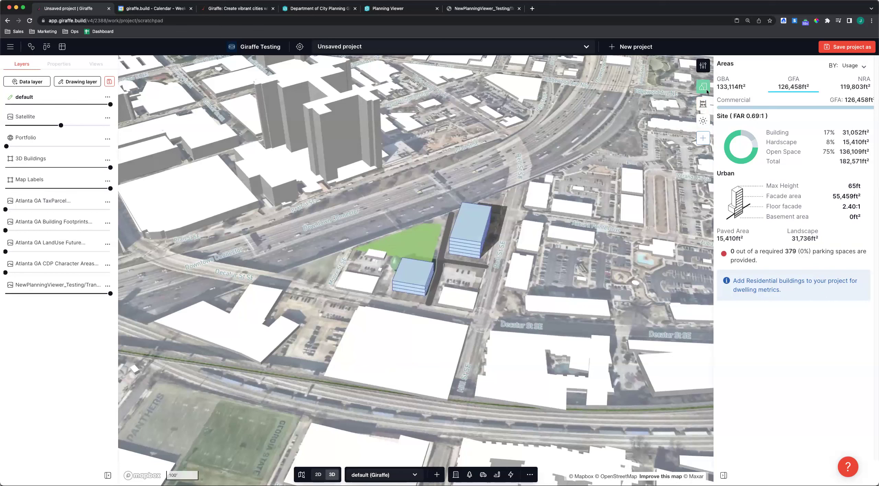
Bring up the Analytics view and open the Commercial usage's properties for editing.
{"action": "left_click", "coordinate": [700, 106]}
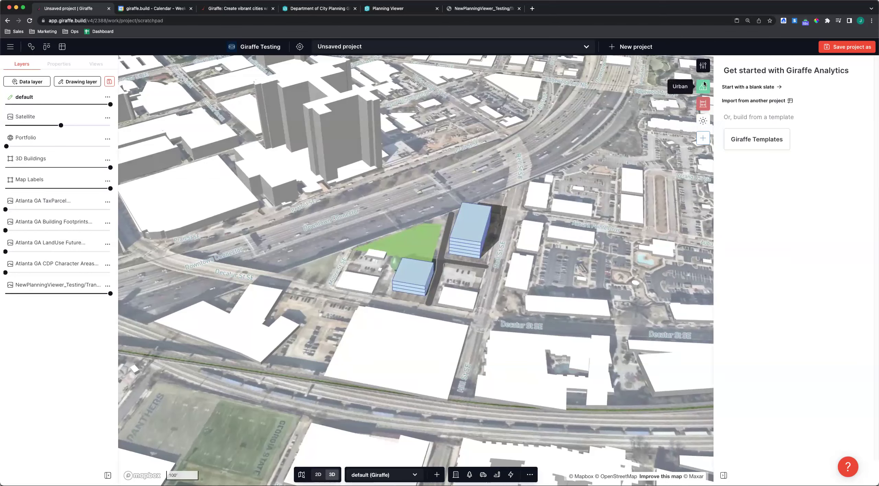
{"action": "left_click", "coordinate": [703, 68]}
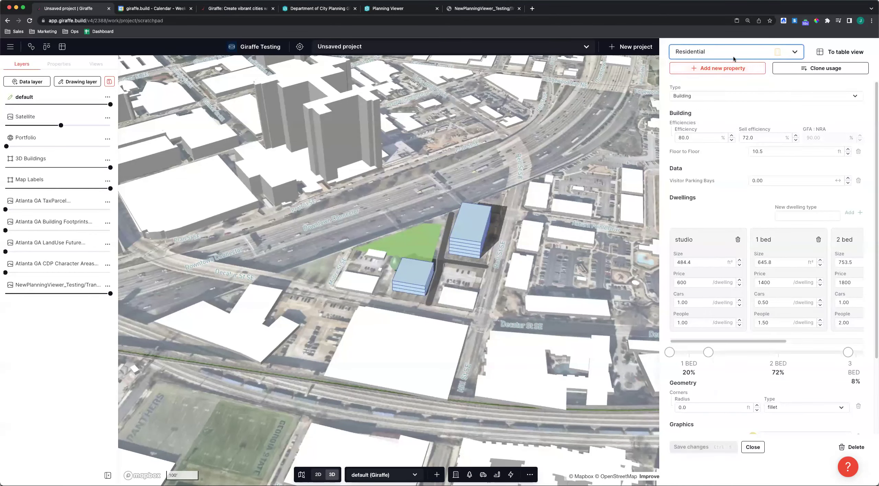
{"action": "left_click", "coordinate": [735, 54]}
{"action": "left_click", "coordinate": [736, 177]}
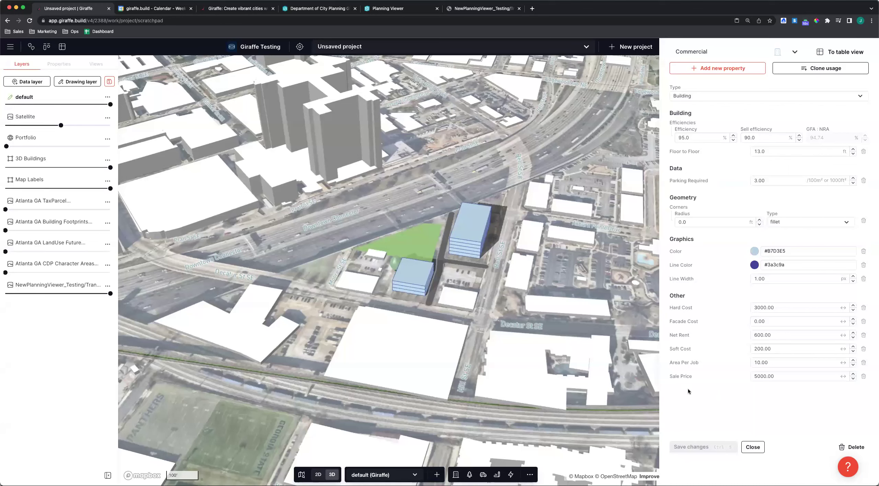
Set the Commercial usage's Hard Cost to 300, save the change and close the usage editor.
{"action": "left_click", "coordinate": [751, 377]}
{"action": "left_click", "coordinate": [772, 308]}
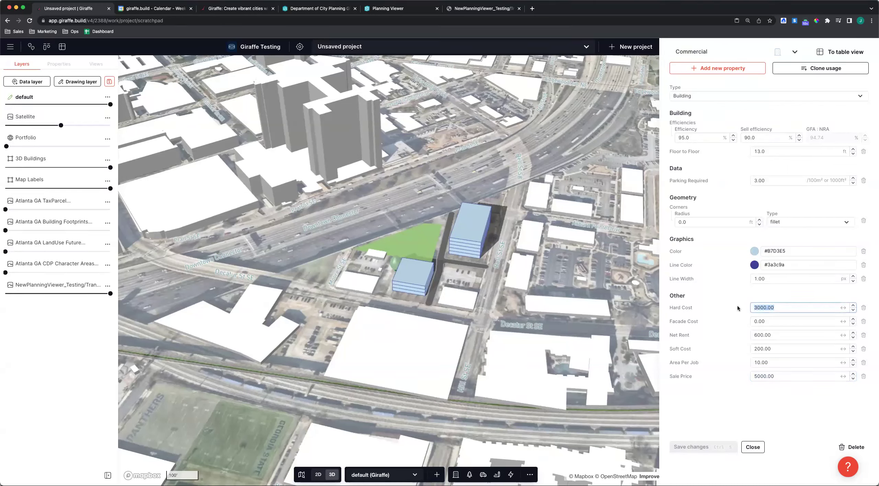
{"action": "left_click", "coordinate": [764, 308]}
{"action": "left_click", "coordinate": [711, 312]}
{"action": "left_click_drag", "start_coordinate": [780, 308], "coordinate": [750, 304]}
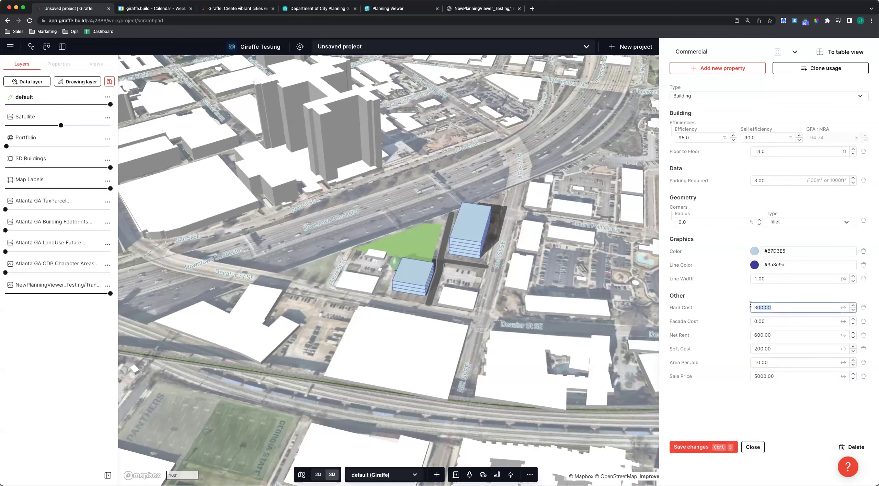
{"action": "left_click", "coordinate": [769, 308]}
{"action": "left_click_drag", "start_coordinate": [773, 309], "coordinate": [749, 311]}
{"action": "left_click_drag", "start_coordinate": [754, 307], "coordinate": [770, 307]}
{"action": "left_click", "coordinate": [771, 307]}
{"action": "left_click", "coordinate": [732, 298]}
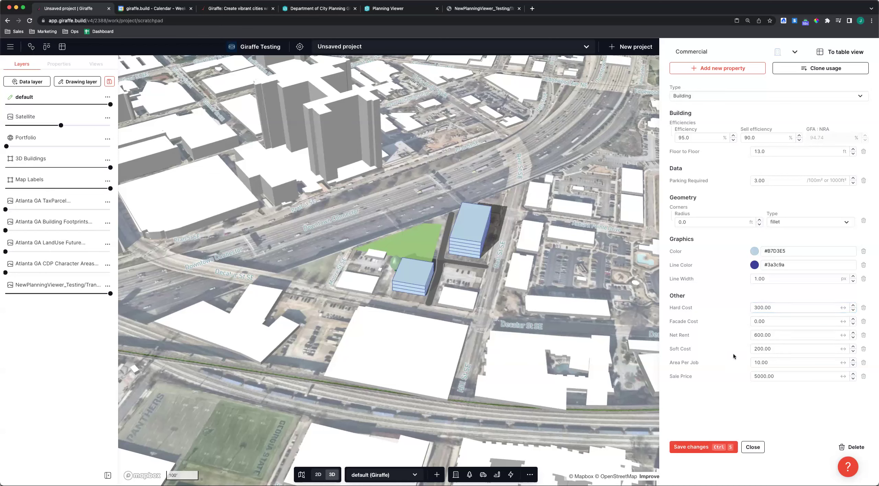
{"action": "left_click", "coordinate": [715, 447]}
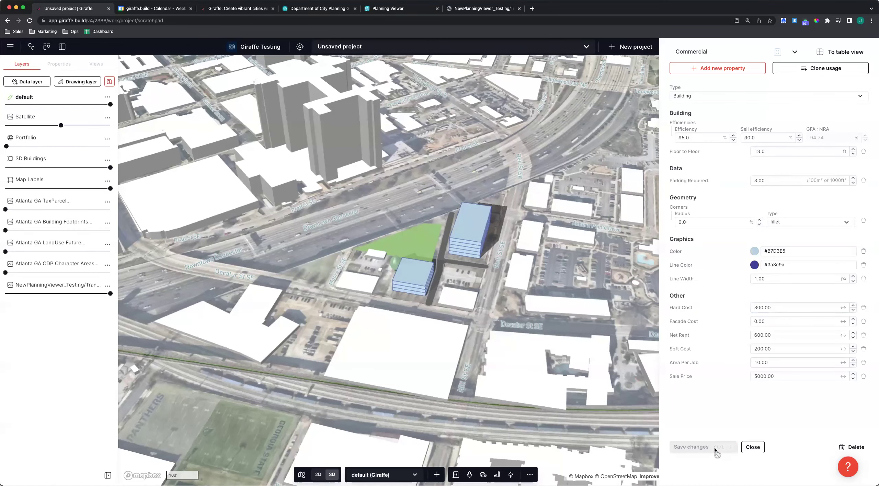
{"action": "left_click", "coordinate": [752, 447]}
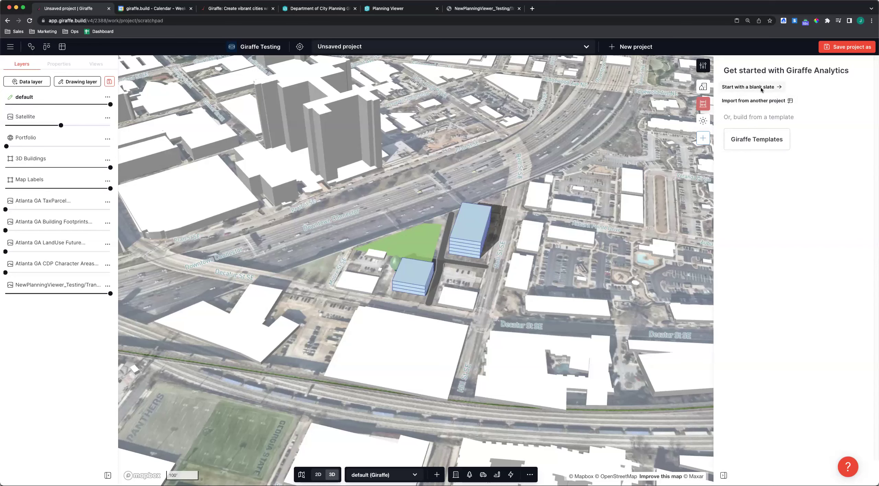
Start Giraffe Analytics from a blank slate and create a first category labelled Construction Costs.
{"action": "left_click", "coordinate": [735, 90]}
{"action": "left_click", "coordinate": [757, 132]}
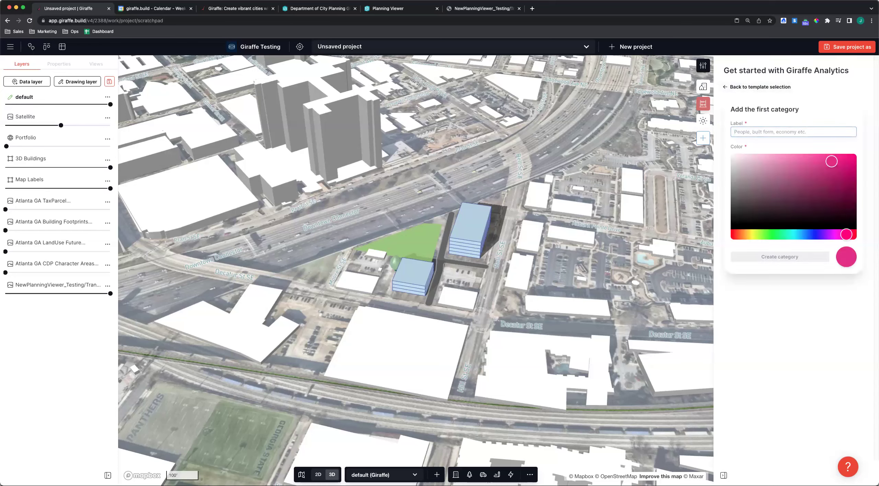
{"action": "type", "text": "Hard Costs"}
{"action": "key", "text": "super+a"}
{"action": "type", "text": "Const"}
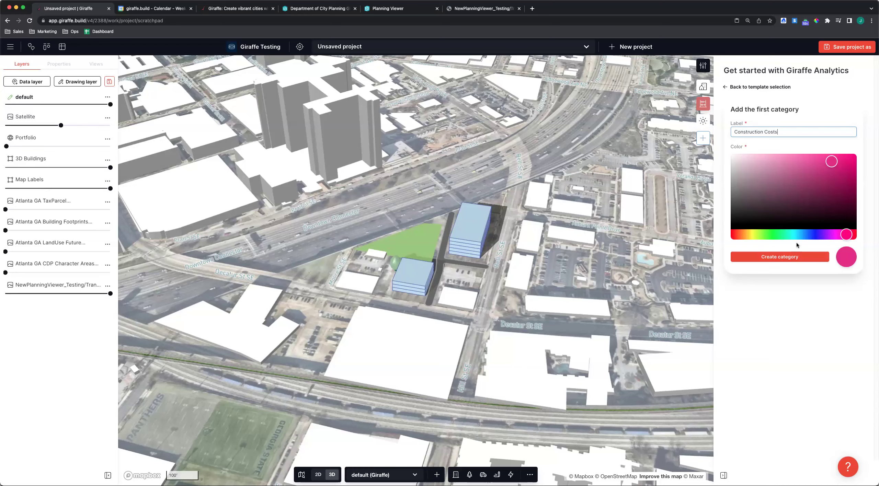
{"action": "left_click", "coordinate": [792, 256]}
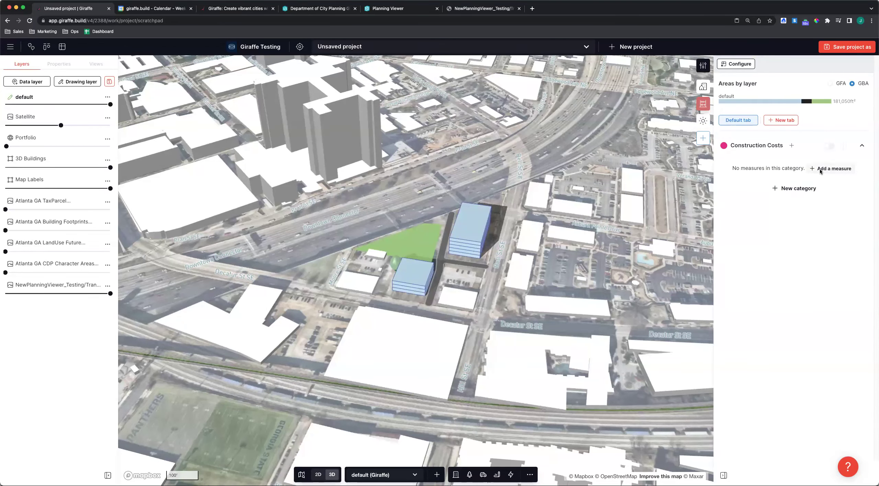
Add a measure to the Construction Costs category with the properties grossArea (ft²) and hardCost as components A and B.
{"action": "left_click", "coordinate": [831, 169]}
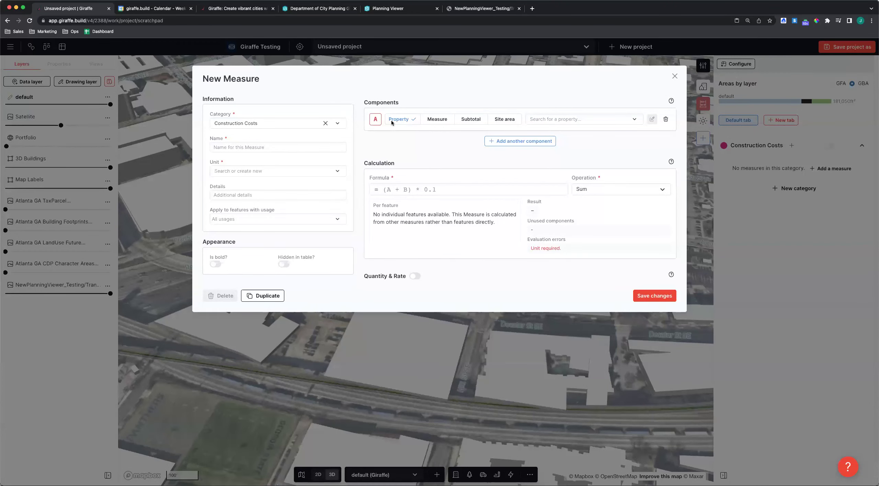
{"action": "left_click", "coordinate": [541, 119]}
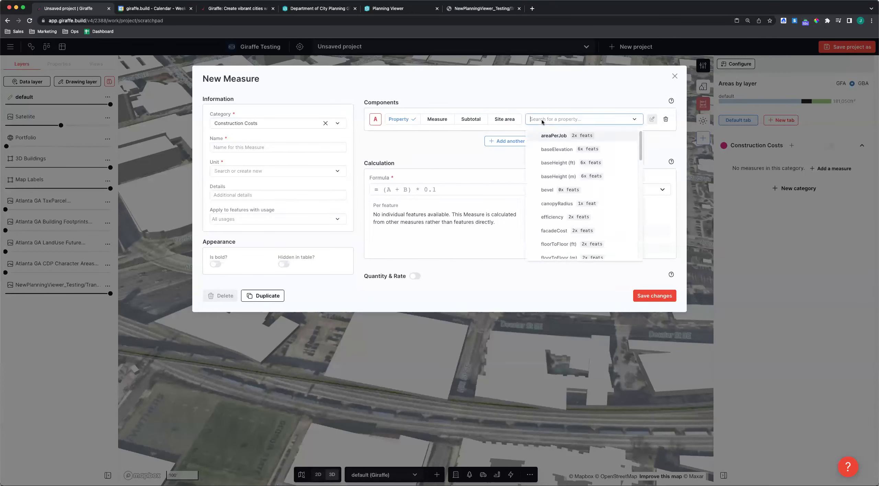
{"action": "type", "text": "gr"}
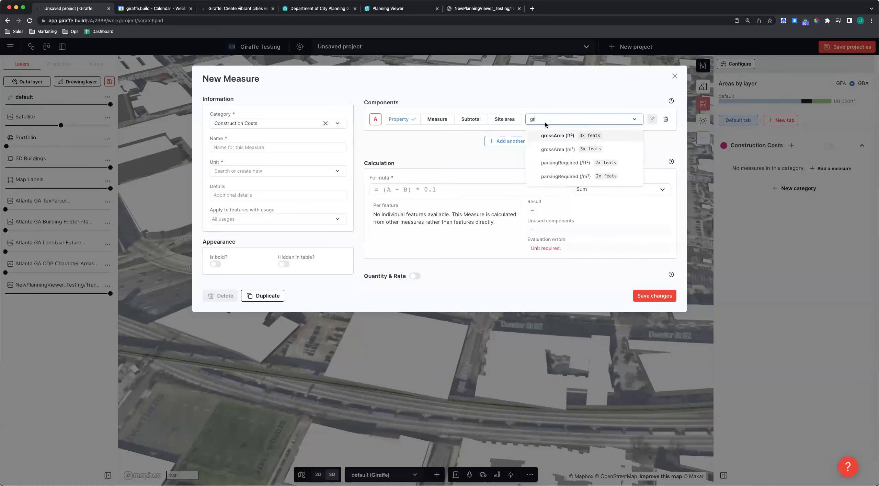
{"action": "left_click", "coordinate": [564, 136]}
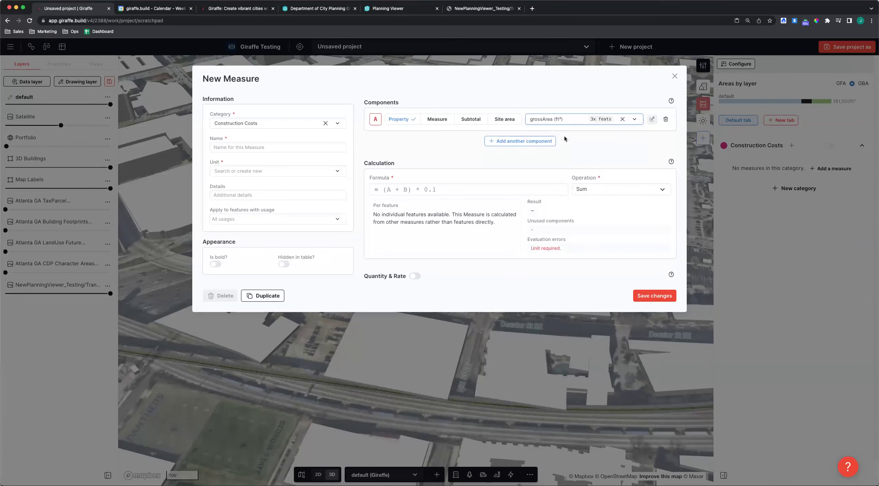
{"action": "left_click", "coordinate": [531, 141]}
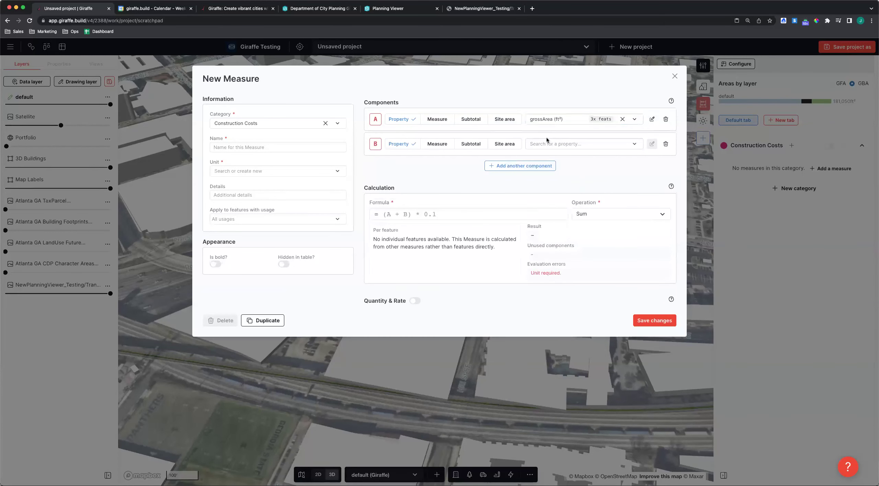
{"action": "left_click", "coordinate": [565, 142]}
{"action": "type", "text": "hard"}
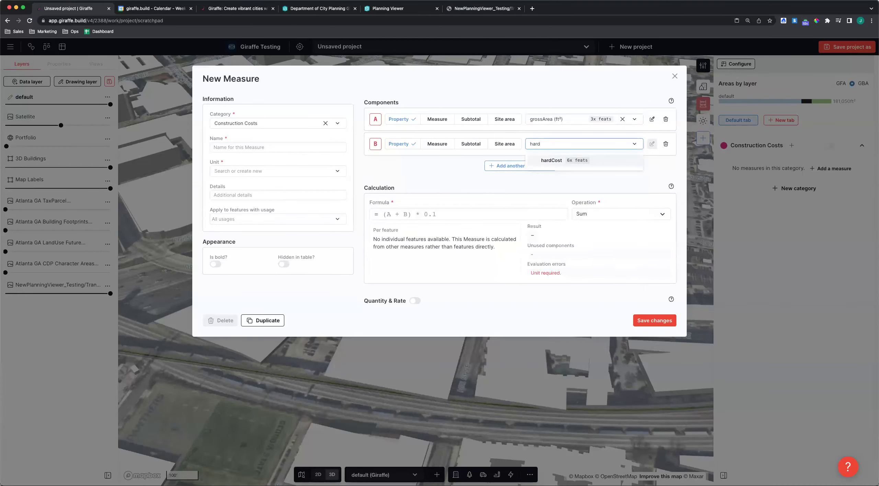
{"action": "left_click", "coordinate": [563, 161]}
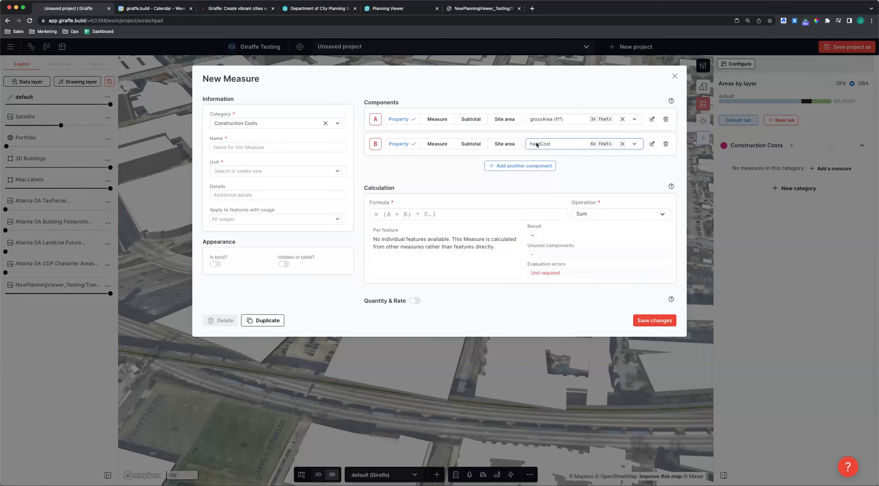
Give the new measure the formula A*B, the name Hard Costs and the unit Currency ($).
{"action": "left_click", "coordinate": [389, 214]}
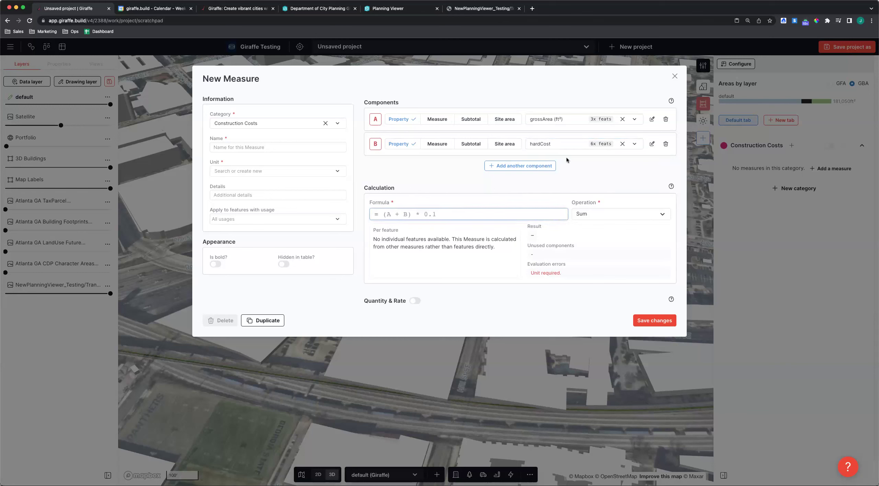
{"action": "type", "text": "A*B"}
{"action": "left_click", "coordinate": [310, 147]}
{"action": "type", "text": "Hard Costs"}
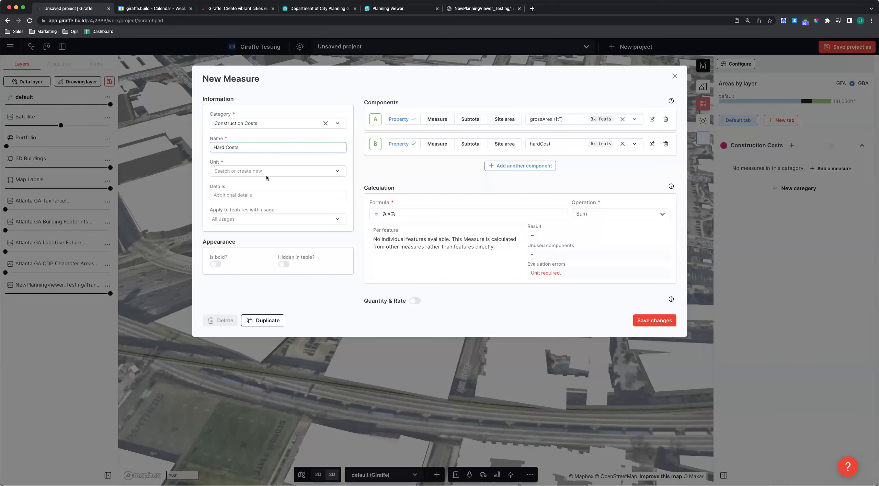
{"action": "left_click", "coordinate": [264, 172]}
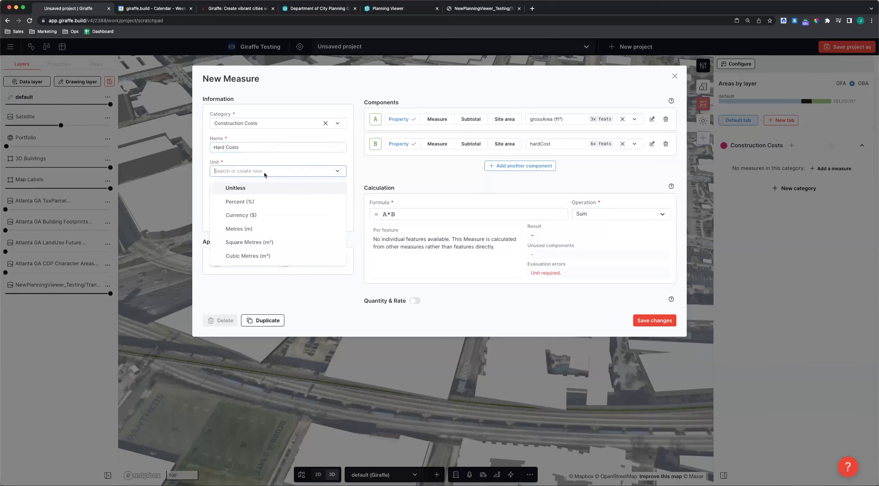
{"action": "left_click", "coordinate": [272, 216]}
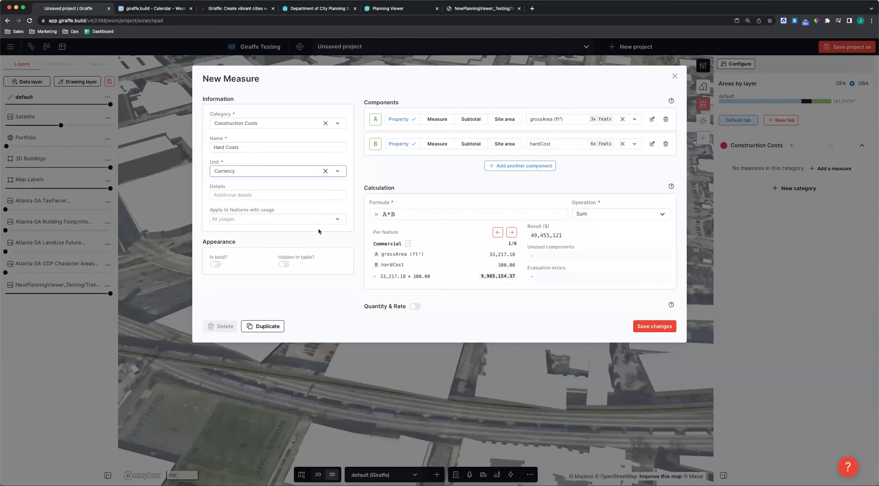
Review the Hard Costs calculation feature by feature and save the measure.
{"action": "left_click_drag", "start_coordinate": [566, 237], "coordinate": [525, 236]}
{"action": "left_click", "coordinate": [545, 235]}
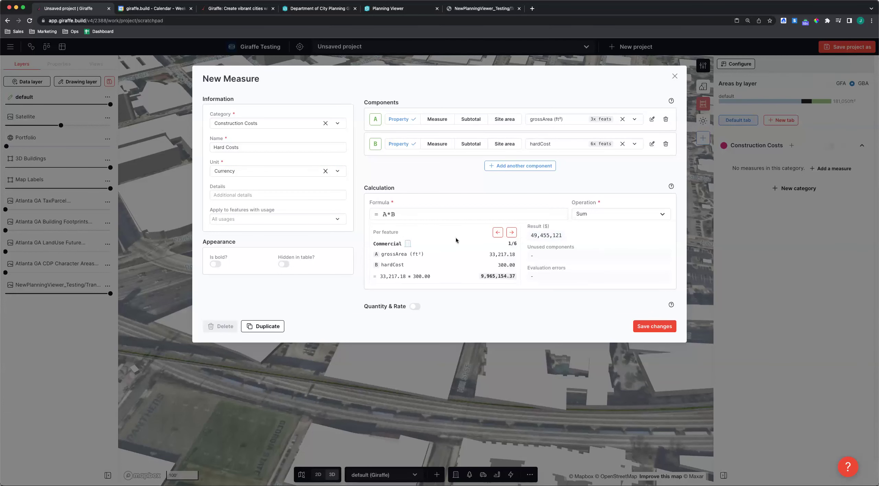
{"action": "left_click", "coordinate": [511, 234]}
{"action": "left_click", "coordinate": [513, 235]}
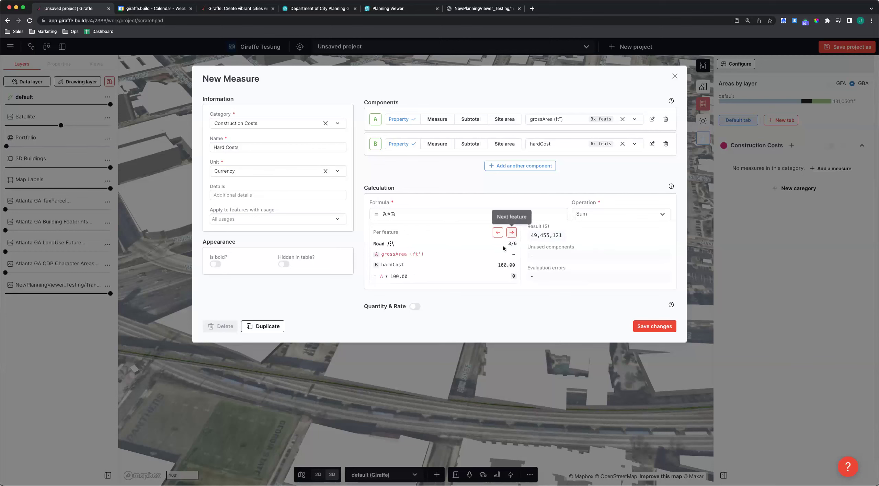
{"action": "left_click", "coordinate": [511, 234]}
{"action": "left_click", "coordinate": [512, 234]}
{"action": "left_click", "coordinate": [512, 233]}
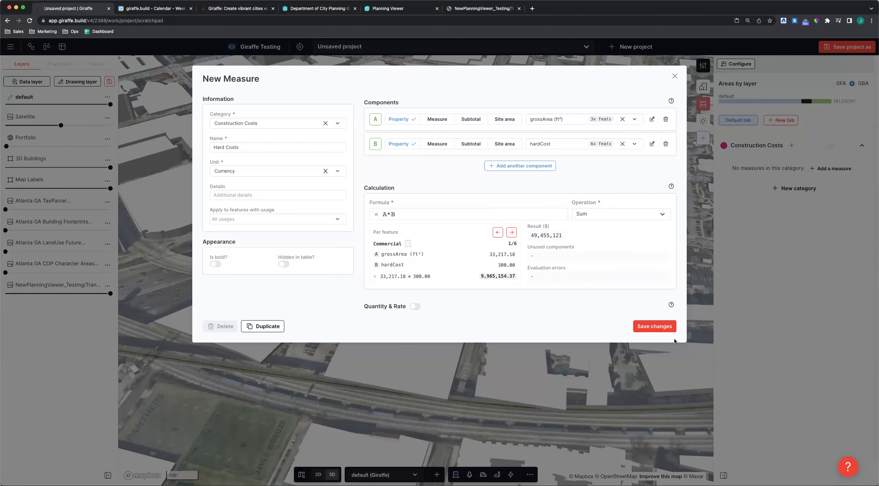
{"action": "left_click", "coordinate": [663, 329]}
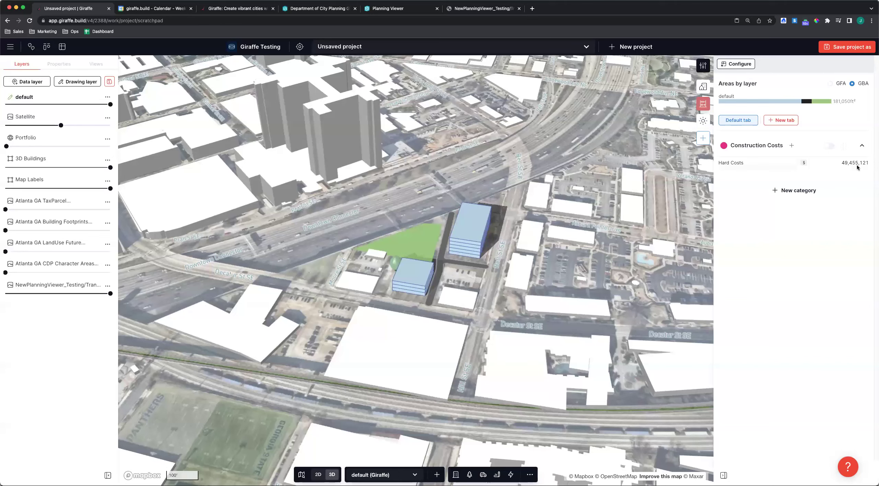
Raise the larger commercial building beside the road to 19 levels.
{"action": "left_click", "coordinate": [475, 246]}
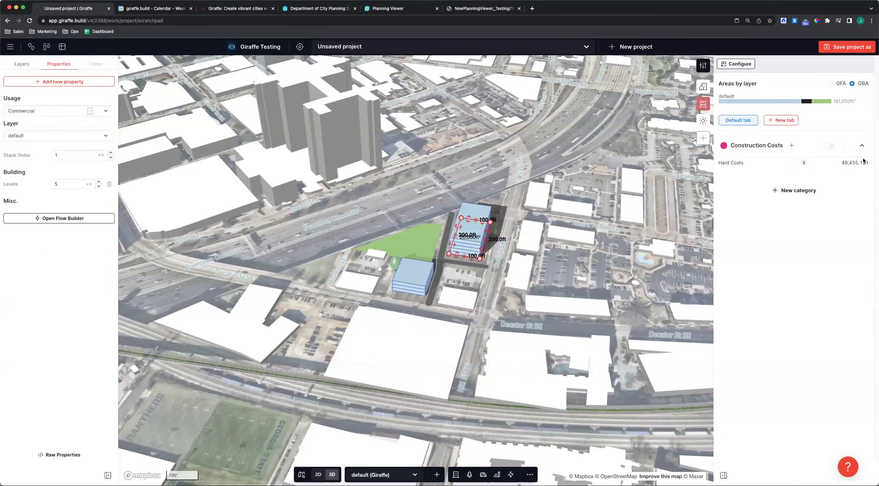
{"action": "left_click", "coordinate": [78, 183]}
{"action": "triple_click", "coordinate": [99, 183]}
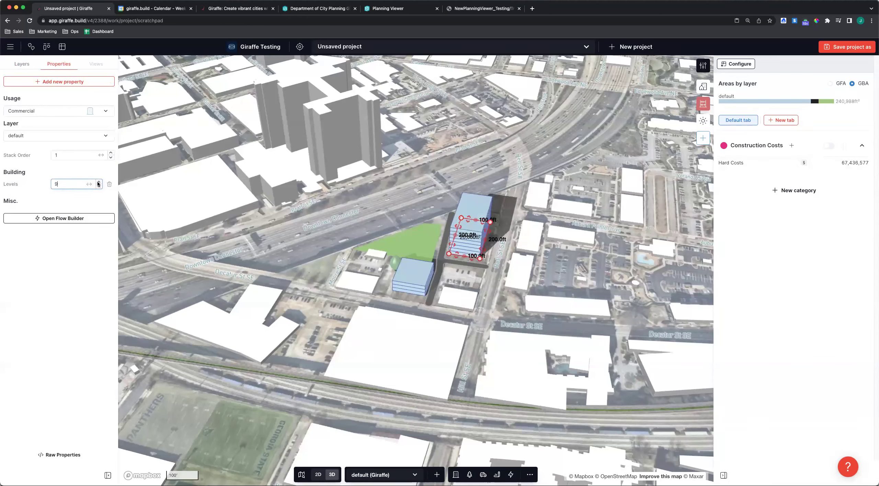
{"action": "triple_click", "coordinate": [98, 183]}
{"action": "left_click", "coordinate": [98, 182]}
{"action": "left_click", "coordinate": [98, 183]}
{"action": "double_click", "coordinate": [98, 182]}
{"action": "left_click", "coordinate": [99, 182]}
{"action": "double_click", "coordinate": [98, 182]}
{"action": "left_click", "coordinate": [99, 182]}
{"action": "left_click", "coordinate": [343, 318]}
{"action": "mouse_move", "coordinate": [344, 315]}
{"action": "right_mouse_down"}
{"action": "mouse_move", "coordinate": [355, 312]}
{"action": "mouse_move", "coordinate": [342, 302]}
{"action": "right_mouse_up"}
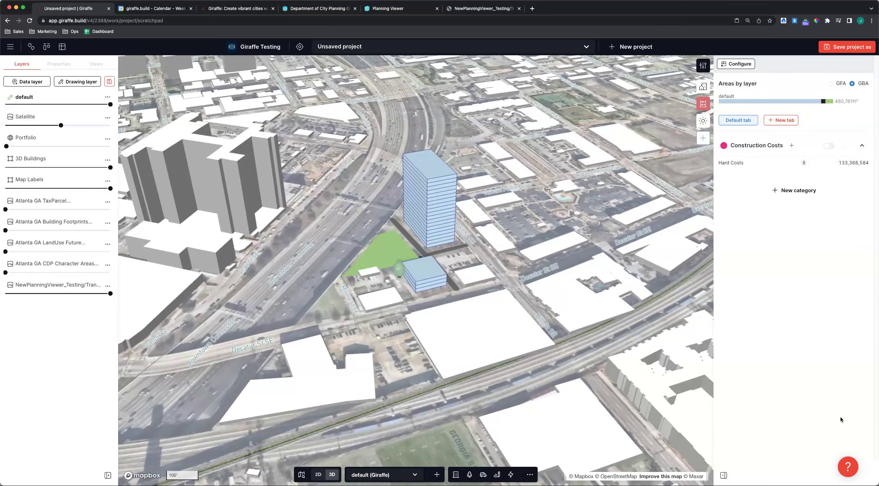
Draw an L-shaped Apartments flow south of the commercial tower, with legs about 161 ft and 92 ft long.
{"action": "right_click_drag", "start_coordinate": [538, 380], "coordinate": [494, 310]}
{"action": "scroll", "coordinate": [473, 369], "scroll_direction": "down", "scroll_amount": 5}
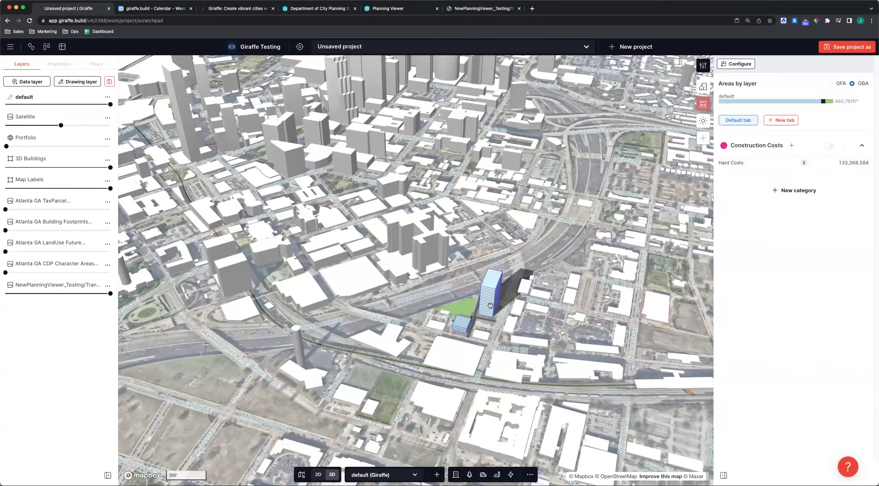
{"action": "scroll", "coordinate": [489, 305], "scroll_direction": "up", "scroll_amount": 5}
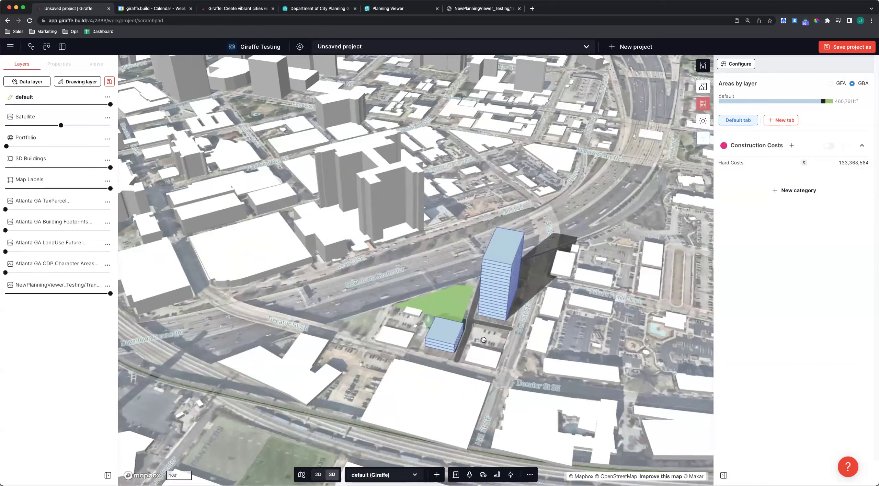
{"action": "scroll", "coordinate": [483, 340], "scroll_direction": "up", "scroll_amount": 3}
{"action": "right_click_drag", "start_coordinate": [483, 340], "coordinate": [536, 342]}
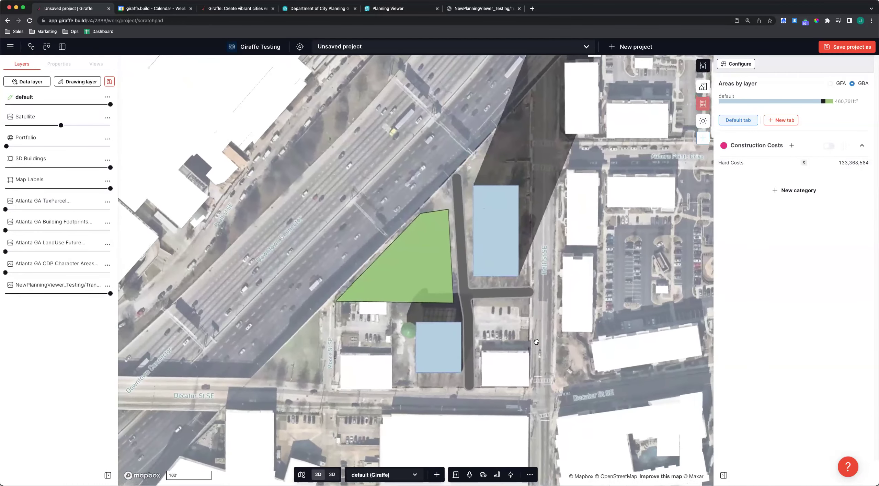
{"action": "left_click", "coordinate": [510, 474]}
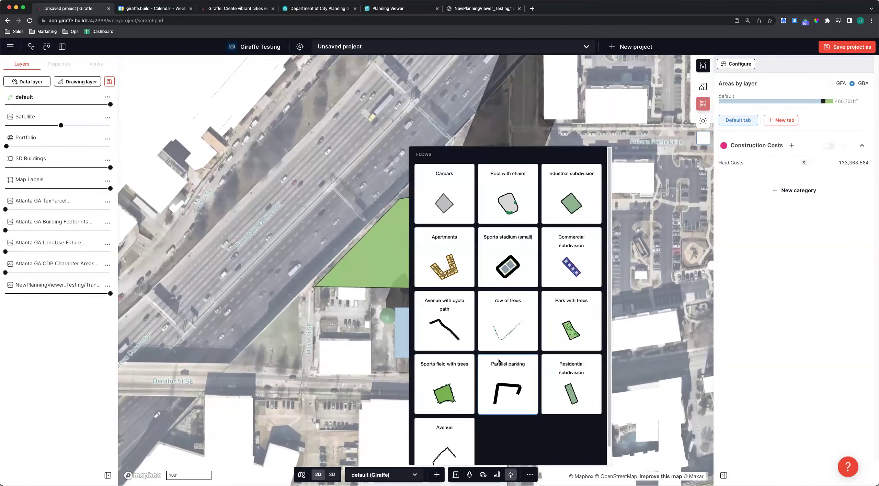
{"action": "left_click", "coordinate": [498, 360]}
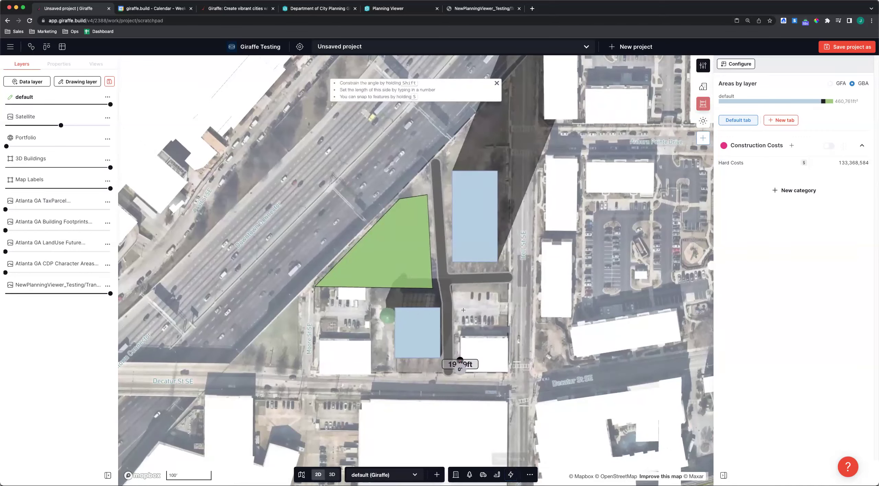
{"action": "left_click", "coordinate": [459, 296]}
{"action": "double_click", "coordinate": [500, 295]}
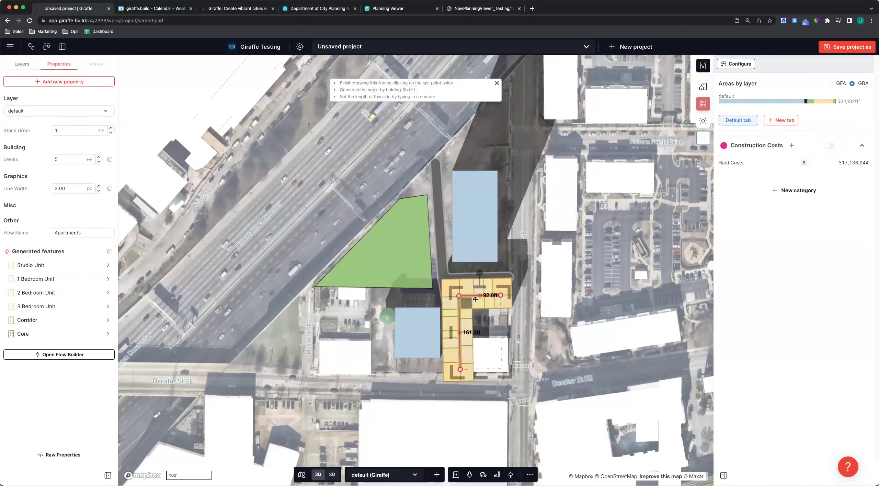
Reposition the corner and end points of the Apartments line so the building clears the roads around its lot.
{"action": "mouse_move", "coordinate": [459, 296]}
{"action": "left_mouse_down"}
{"action": "mouse_move", "coordinate": [499, 297]}
{"action": "mouse_move", "coordinate": [466, 301]}
{"action": "left_mouse_up"}
{"action": "left_click_drag", "start_coordinate": [460, 368], "coordinate": [469, 362]}
{"action": "left_click_drag", "start_coordinate": [467, 303], "coordinate": [498, 301]}
{"action": "right_click_drag", "start_coordinate": [551, 309], "coordinate": [476, 376]}
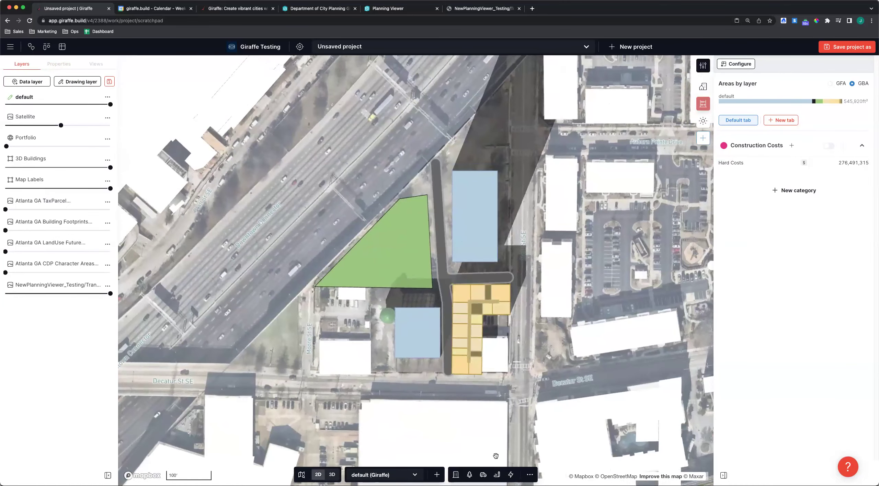
Draw a rectangular Carpark about 123 ft by 193 ft over the apartment building's lot.
{"action": "left_click", "coordinate": [482, 475]}
{"action": "left_click", "coordinate": [470, 419]}
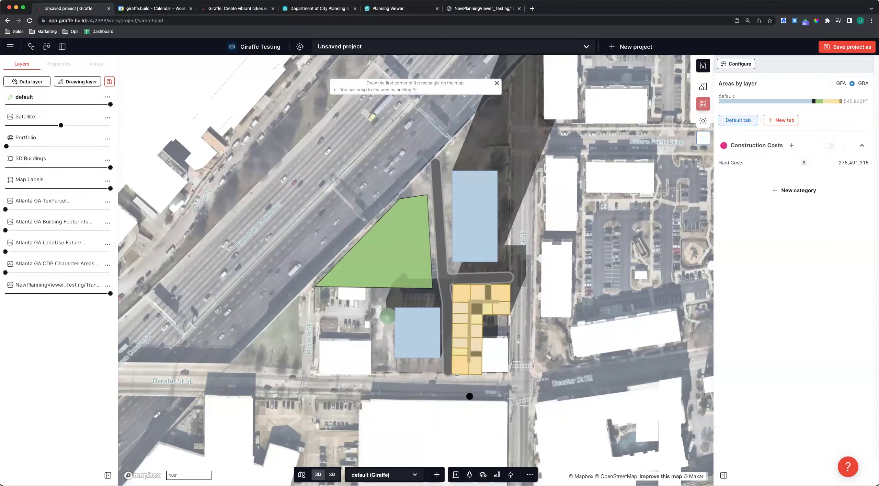
{"action": "left_click", "coordinate": [451, 372]}
{"action": "left_click", "coordinate": [507, 371]}
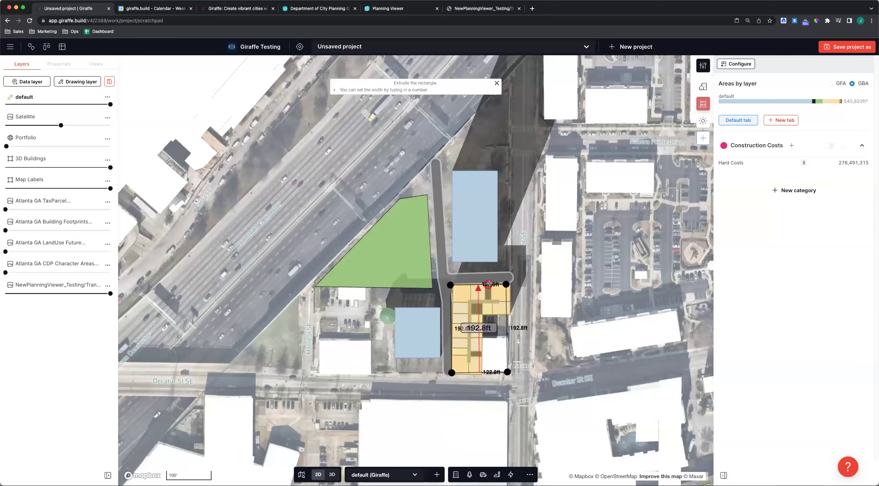
{"action": "left_click", "coordinate": [506, 284]}
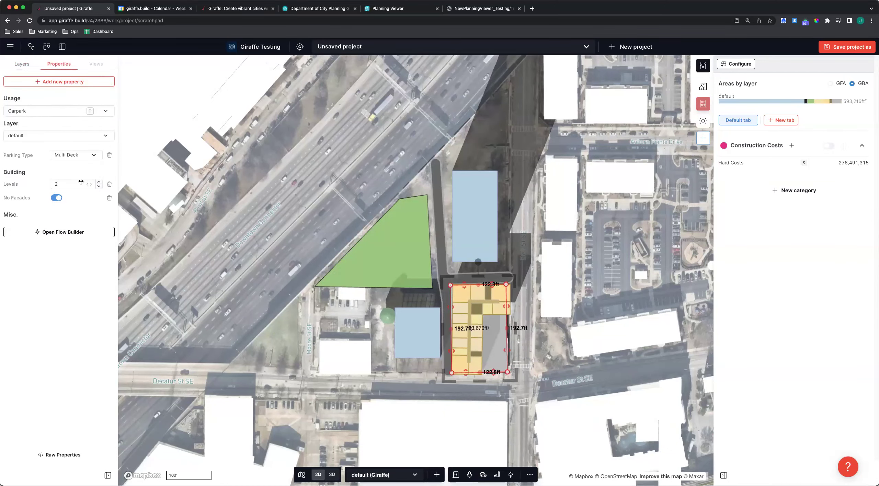
Apply the Parking Bays flow to the new carpark.
{"action": "left_click", "coordinate": [62, 232]}
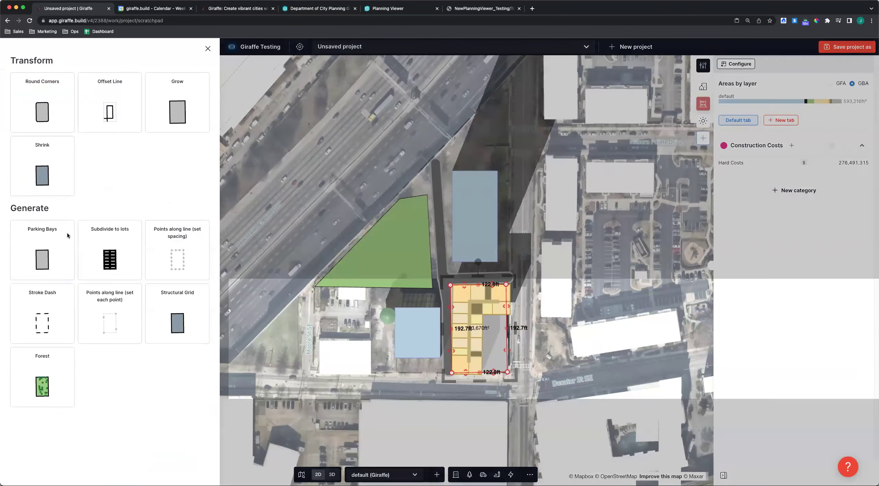
{"action": "left_click", "coordinate": [49, 258]}
{"action": "left_click", "coordinate": [606, 326]}
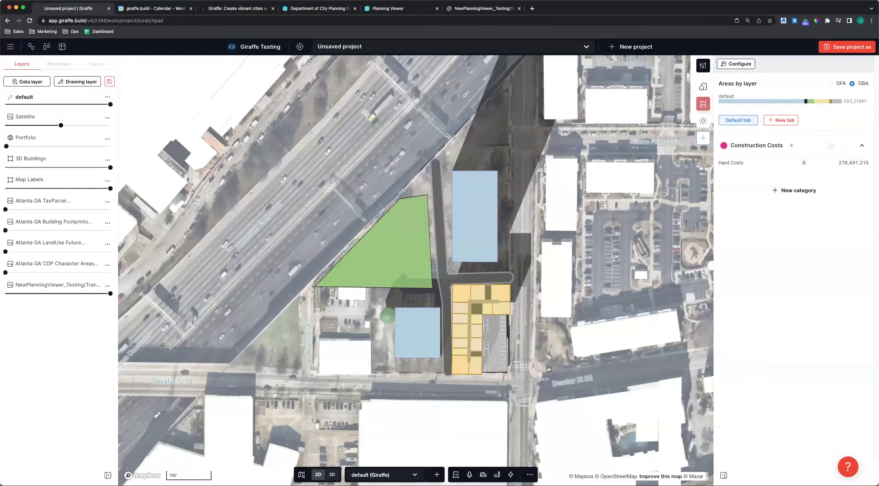
Show the site in 3D and hide the 3D Buildings layer by reducing its opacity to zero, viewing the apartments and carpark.
{"action": "left_click", "coordinate": [332, 475]}
{"action": "right_click_drag", "start_coordinate": [439, 339], "coordinate": [416, 348]}
{"action": "scroll", "coordinate": [416, 348], "scroll_direction": "up", "scroll_amount": 5}
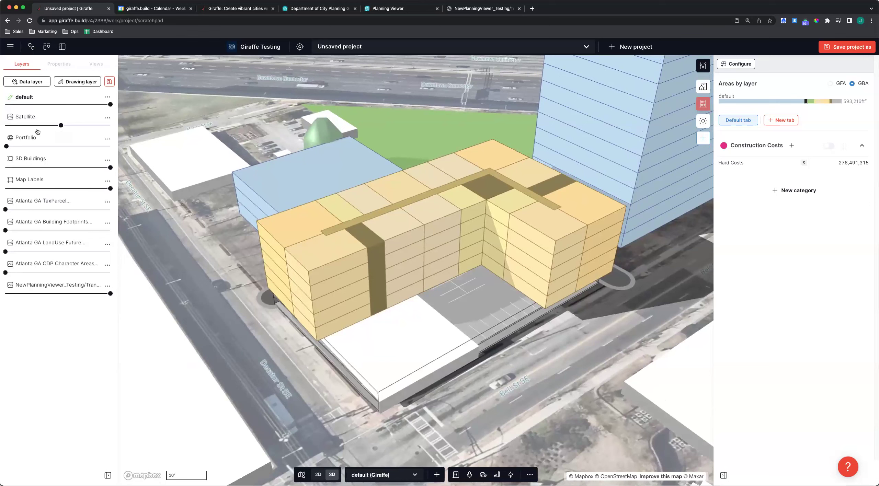
{"action": "mouse_move", "coordinate": [61, 125]}
{"action": "left_mouse_down"}
{"action": "mouse_move", "coordinate": [24, 126]}
{"action": "mouse_move", "coordinate": [62, 126]}
{"action": "left_mouse_up"}
{"action": "left_click_drag", "start_coordinate": [110, 168], "coordinate": [5, 168]}
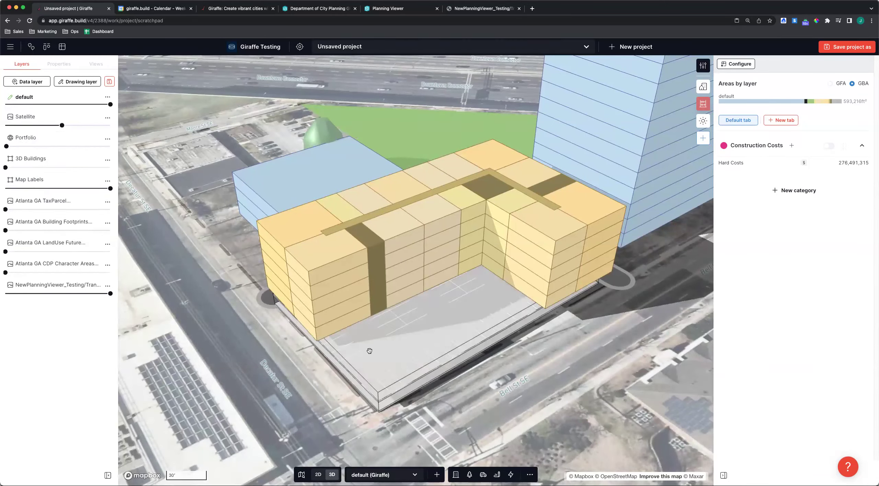
{"action": "scroll", "coordinate": [429, 330], "scroll_direction": "down", "scroll_amount": 2}
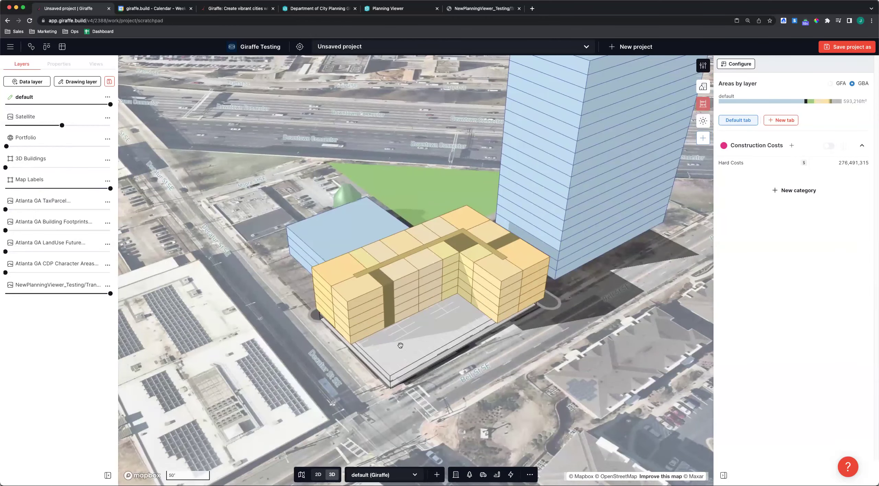
{"action": "right_click_drag", "start_coordinate": [337, 396], "coordinate": [496, 463]}
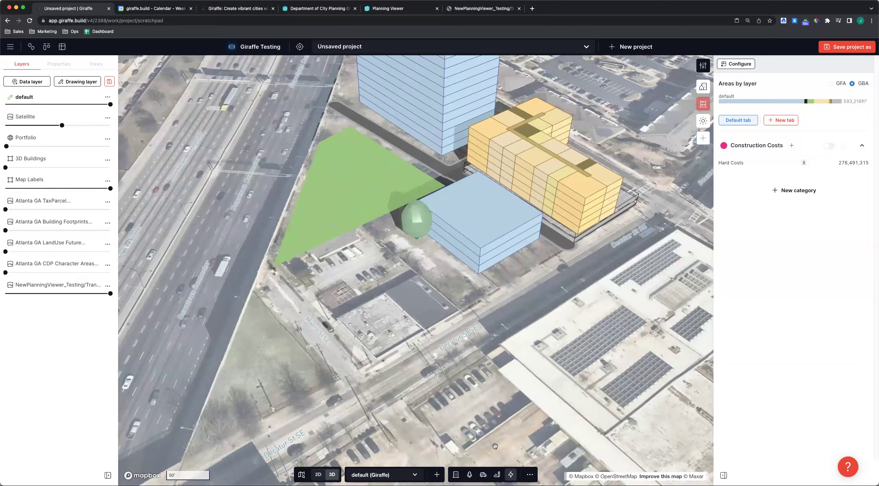
{"action": "left_click_drag", "start_coordinate": [581, 322], "coordinate": [548, 283]}
{"action": "scroll", "coordinate": [548, 283], "scroll_direction": "down", "scroll_amount": 1}
{"action": "scroll", "coordinate": [549, 283], "scroll_direction": "down", "scroll_amount": 5}
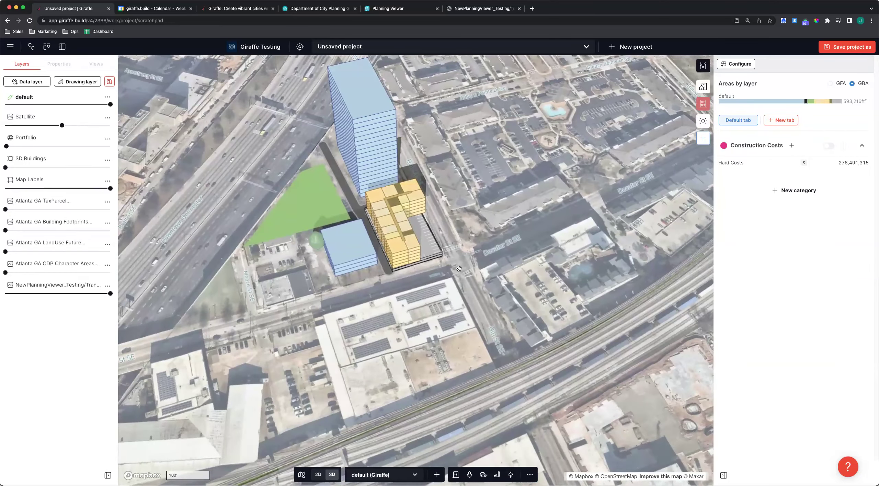
Move the Satellite layer to the end of the layer order, below the NewPlanningViewer transportation layer.
{"action": "right_click_drag", "start_coordinate": [464, 289], "coordinate": [504, 275]}
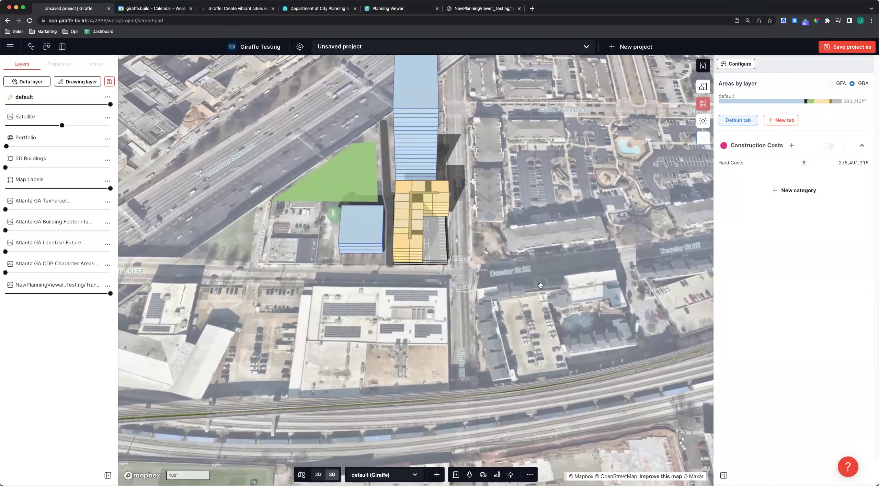
{"action": "scroll", "coordinate": [542, 285], "scroll_direction": "down", "scroll_amount": 1}
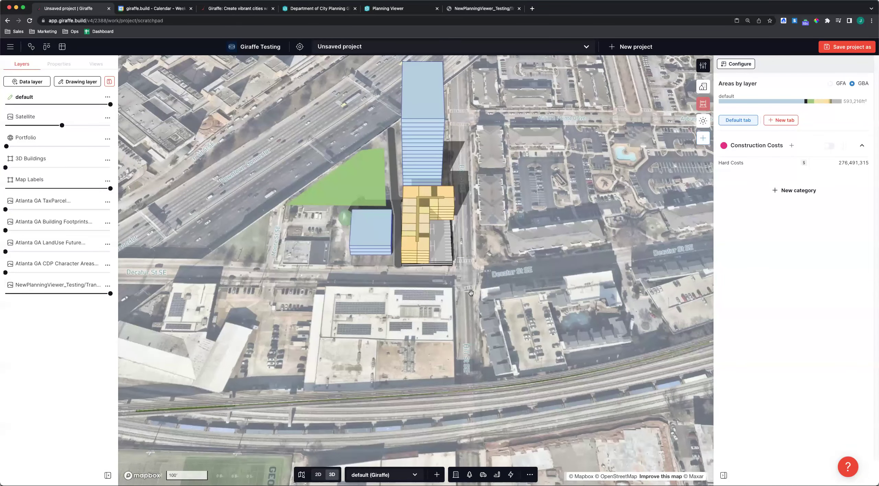
{"action": "left_click_drag", "start_coordinate": [66, 121], "coordinate": [71, 294]}
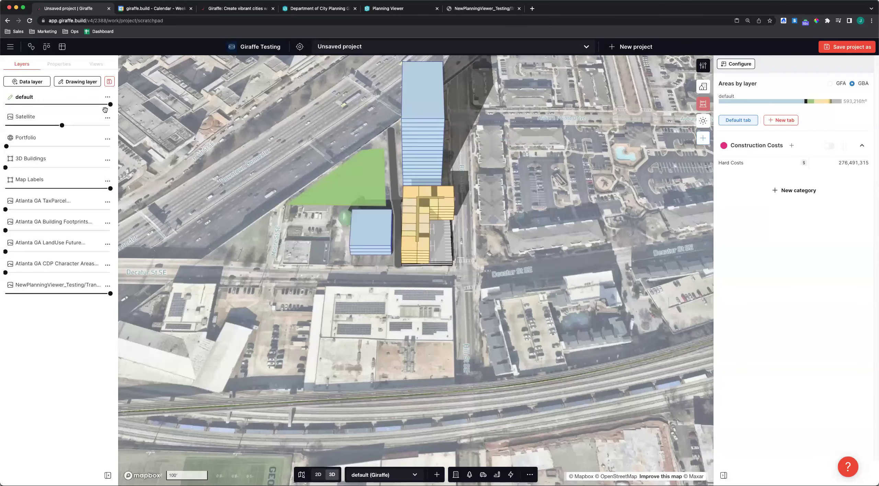
{"action": "left_click_drag", "start_coordinate": [86, 115], "coordinate": [75, 287]}
{"action": "left_click_drag", "start_coordinate": [74, 291], "coordinate": [74, 288]}
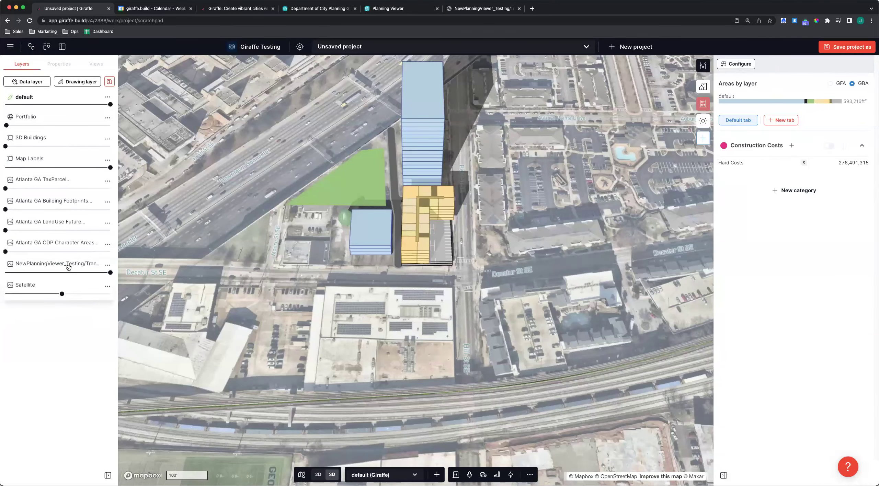
Draw an Avenue flow line about 997 ft long along the street beside the tower and apartments, crossing Decatur St to the railway.
{"action": "scroll", "coordinate": [495, 282], "scroll_direction": "down", "scroll_amount": 3}
{"action": "left_click_drag", "start_coordinate": [495, 283], "coordinate": [433, 288]}
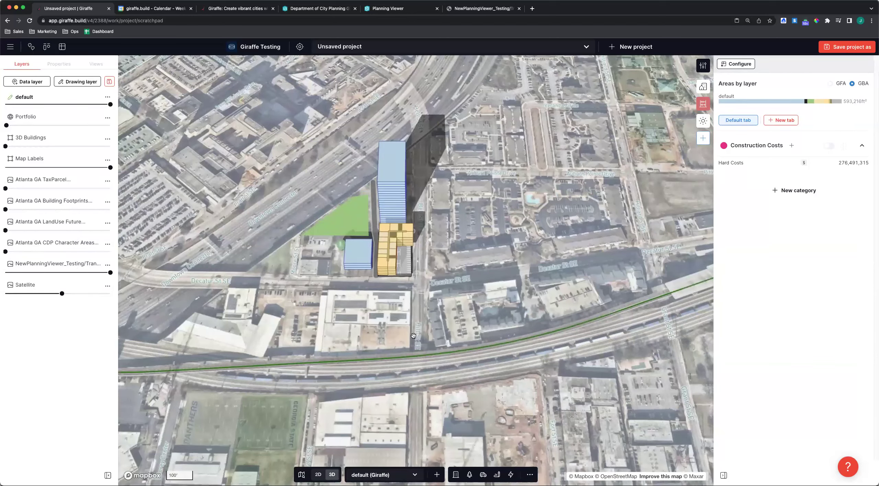
{"action": "left_click", "coordinate": [511, 477]}
{"action": "scroll", "coordinate": [442, 433], "scroll_direction": "down", "scroll_amount": 1}
{"action": "left_click", "coordinate": [443, 443]}
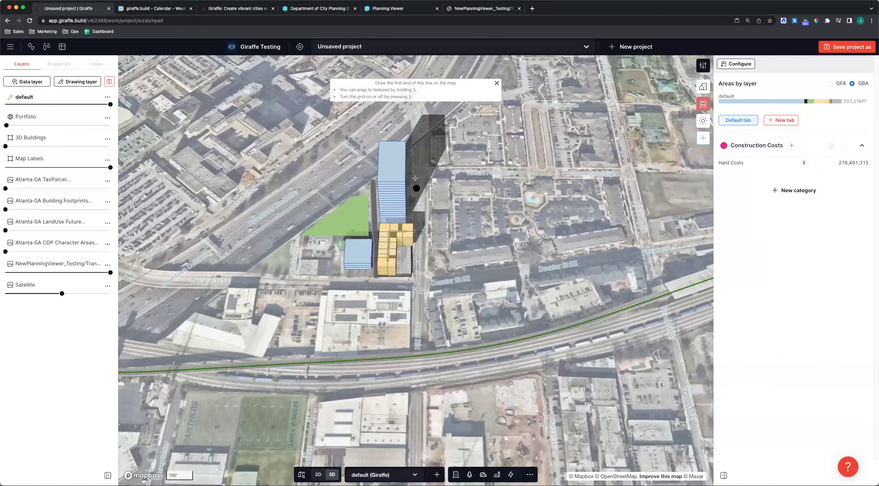
{"action": "left_click", "coordinate": [420, 143]}
{"action": "double_click", "coordinate": [417, 355]}
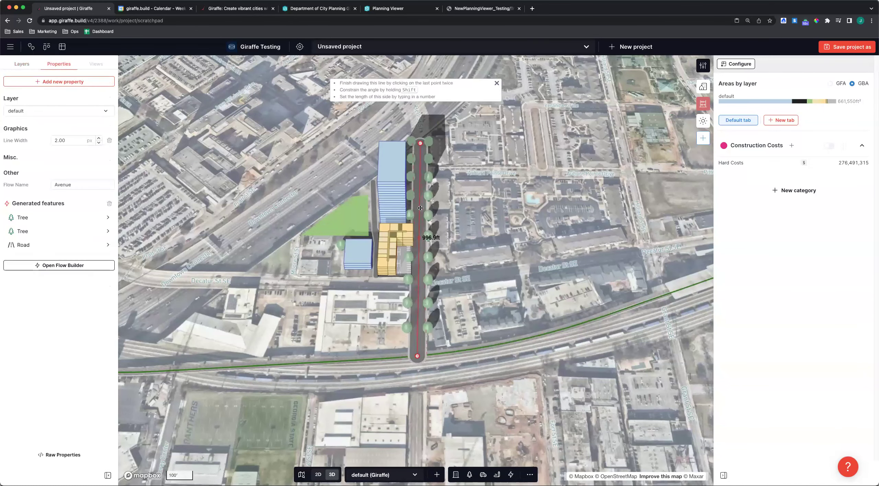
{"action": "left_click", "coordinate": [339, 301]}
Draw a Park with trees rectangle about 181 ft by 156 ft on the lot between the green area and Decatur St.
{"action": "right_click_drag", "start_coordinate": [352, 300], "coordinate": [490, 224]}
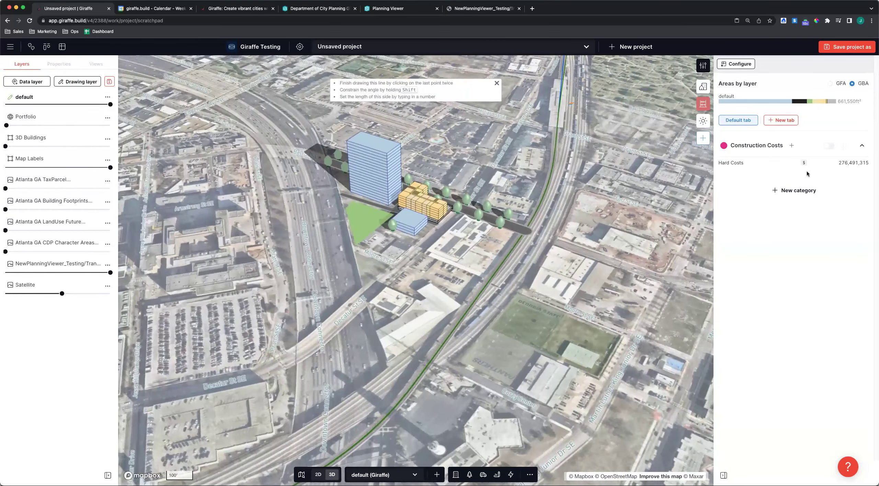
{"action": "scroll", "coordinate": [399, 254], "scroll_direction": "up", "scroll_amount": 5}
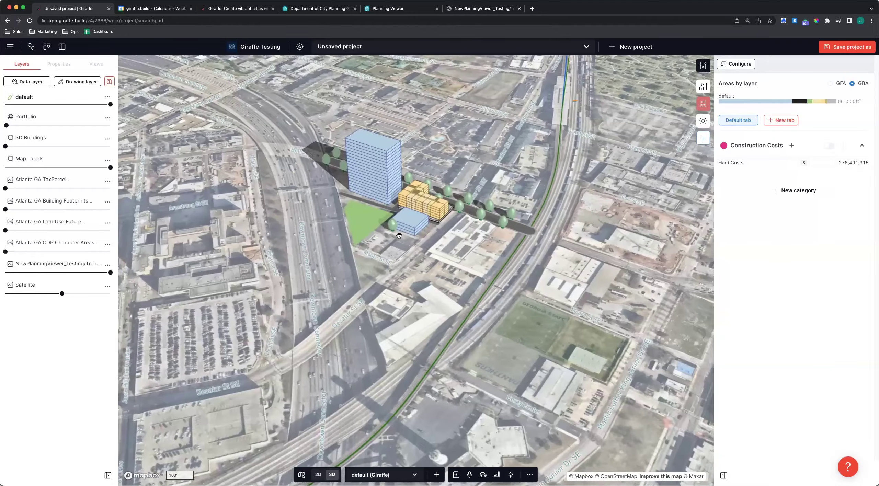
{"action": "scroll", "coordinate": [399, 254], "scroll_direction": "up", "scroll_amount": 5}
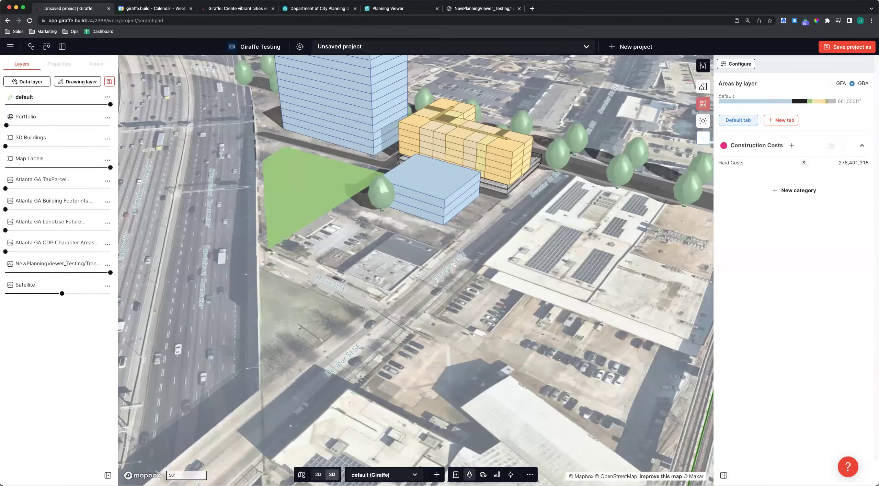
{"action": "left_click", "coordinate": [511, 475]}
{"action": "scroll", "coordinate": [606, 340], "scroll_direction": "down", "scroll_amount": 1}
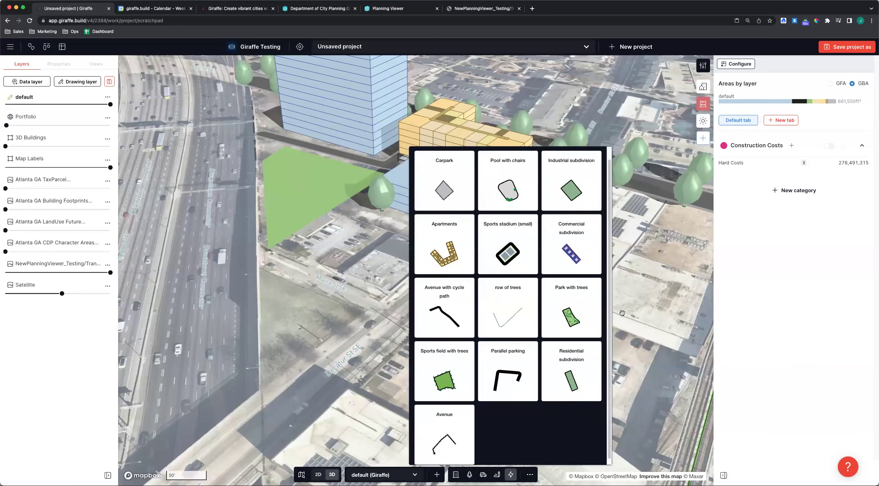
{"action": "left_click", "coordinate": [583, 322]}
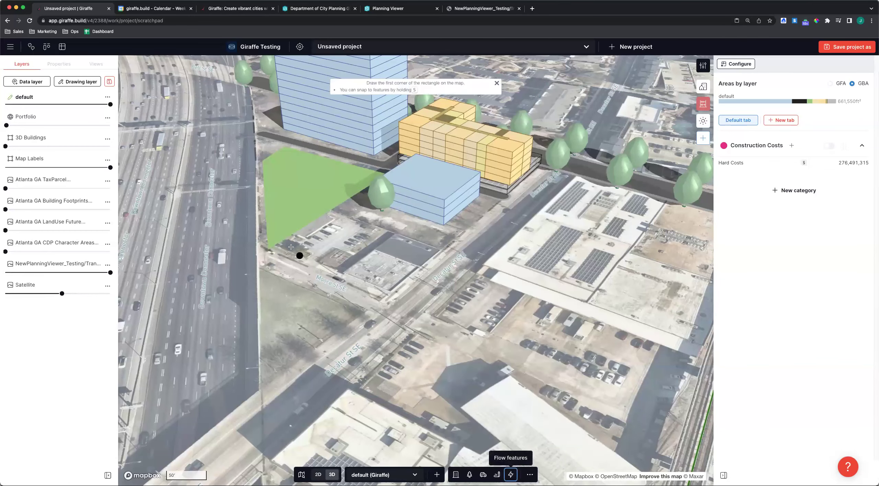
{"action": "left_click", "coordinate": [272, 249]}
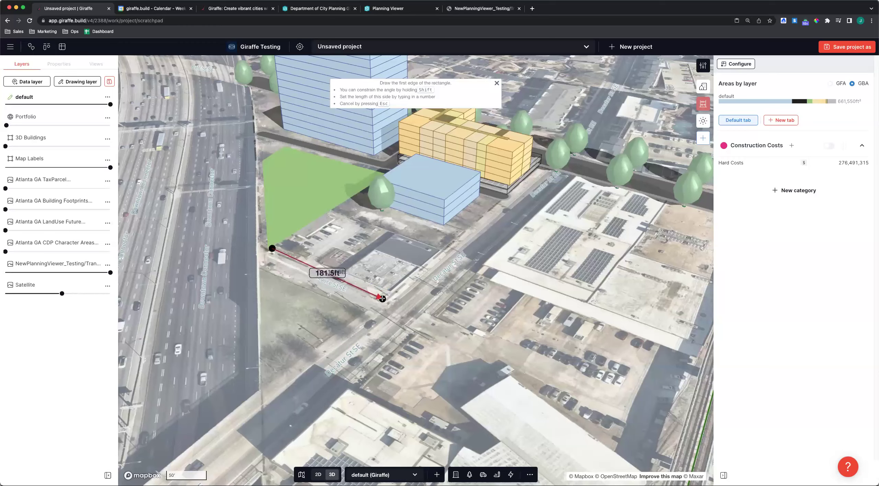
{"action": "left_click", "coordinate": [383, 298]}
{"action": "left_click", "coordinate": [442, 235]}
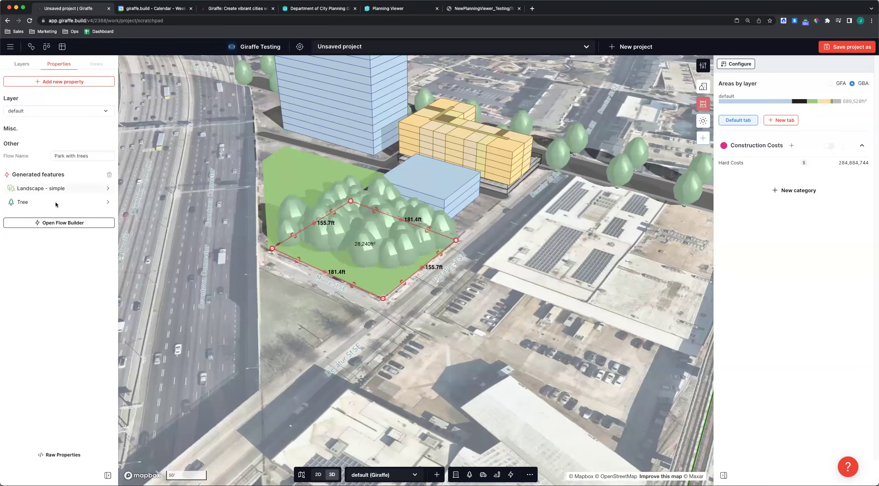
In the park's Tree feature, set the Random Fill count to 10 and enter different seed text.
{"action": "left_click", "coordinate": [53, 223]}
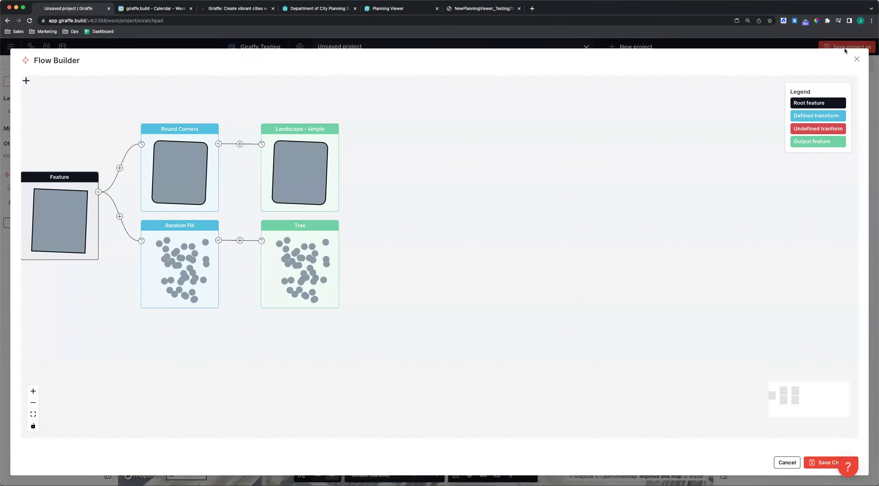
{"action": "left_click", "coordinate": [857, 58]}
{"action": "left_click", "coordinate": [43, 202]}
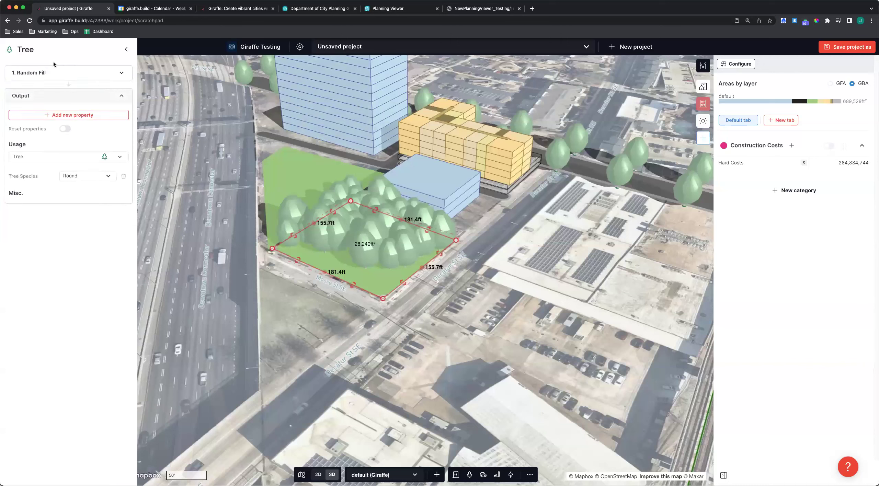
{"action": "left_click_drag", "start_coordinate": [84, 91], "coordinate": [36, 88]}
{"action": "type", "text": "10"}
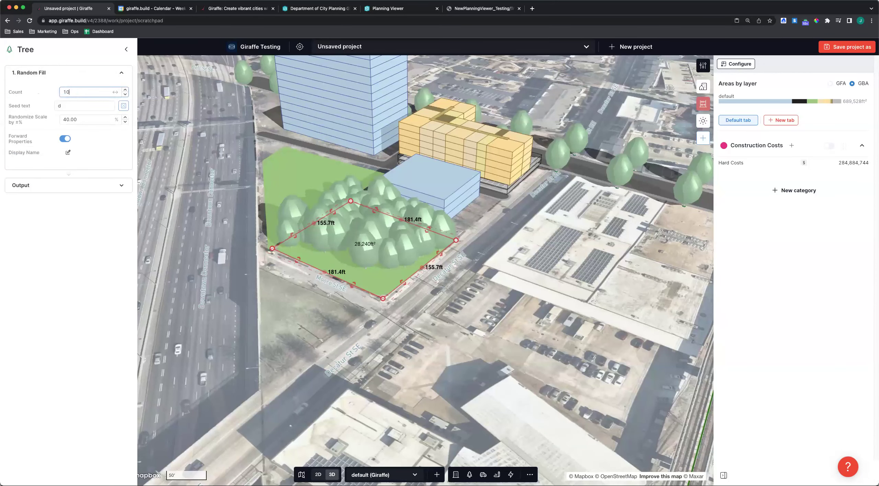
{"action": "key", "text": "Return"}
{"action": "left_click", "coordinate": [86, 106]}
{"action": "type", "text": "asdfasdfasdf"}
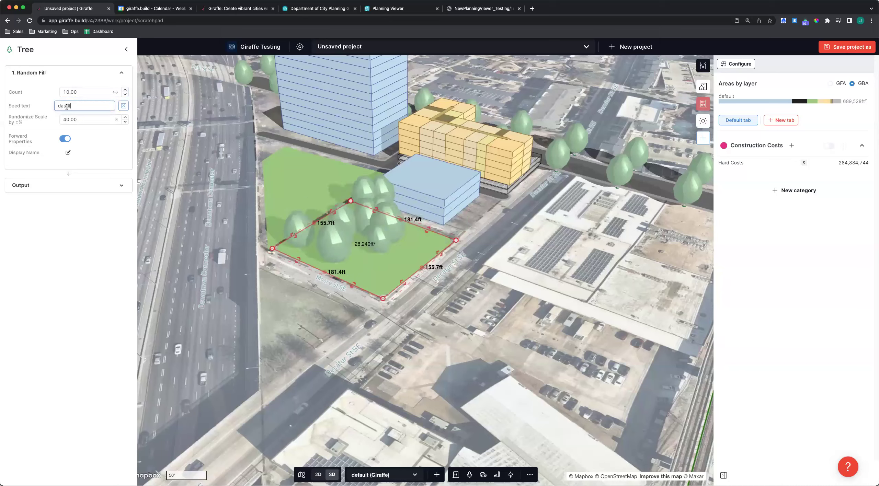
{"action": "left_click", "coordinate": [490, 306]}
View the whole site in 3D and examine the built-in analytics for areas, residential unit mix and required parking spaces.
{"action": "right_click_drag", "start_coordinate": [490, 306], "coordinate": [605, 258]}
{"action": "scroll", "coordinate": [576, 257], "scroll_direction": "down", "scroll_amount": 5}
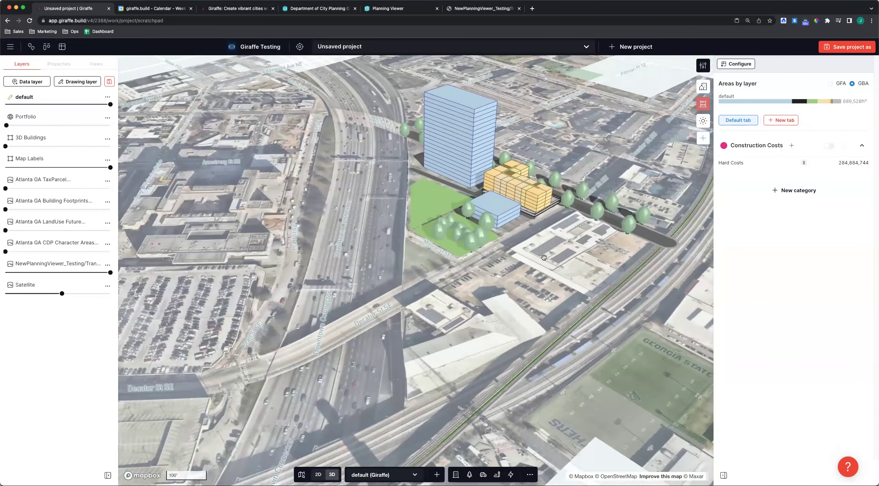
{"action": "left_click_drag", "start_coordinate": [438, 324], "coordinate": [254, 394]}
{"action": "right_click_drag", "start_coordinate": [309, 357], "coordinate": [708, 142]}
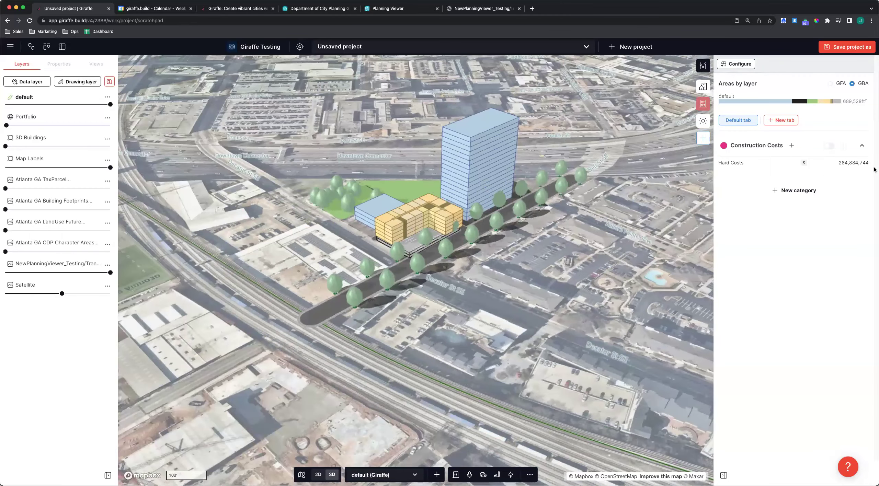
{"action": "left_click", "coordinate": [701, 87]}
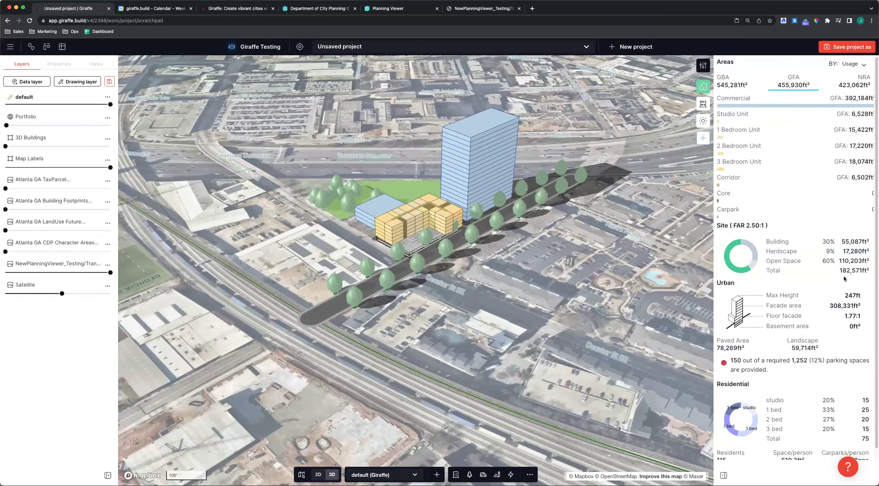
{"action": "scroll", "coordinate": [847, 282], "scroll_direction": "down", "scroll_amount": 1}
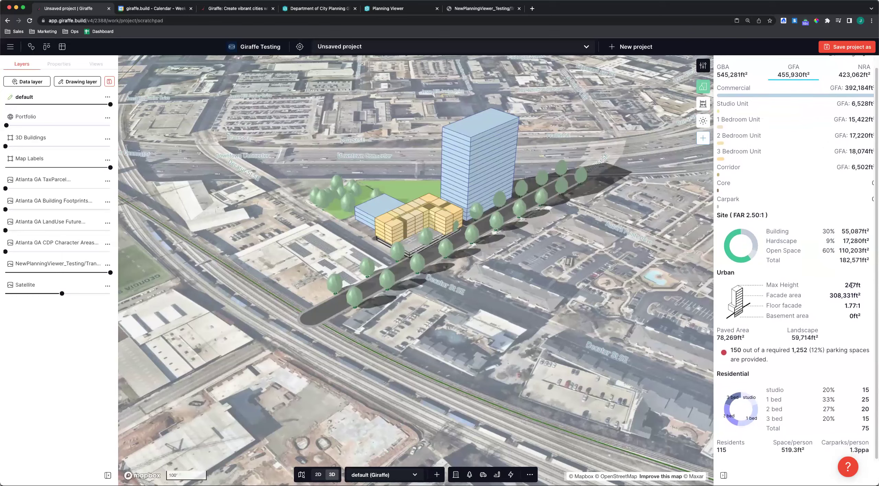
{"action": "double_click", "coordinate": [862, 430]}
{"action": "scroll", "coordinate": [817, 309], "scroll_direction": "up", "scroll_amount": 1}
{"action": "mouse_move", "coordinate": [728, 344]}
{"action": "left_click_drag", "start_coordinate": [730, 352], "coordinate": [807, 351]}
{"action": "left_click", "coordinate": [807, 353]}
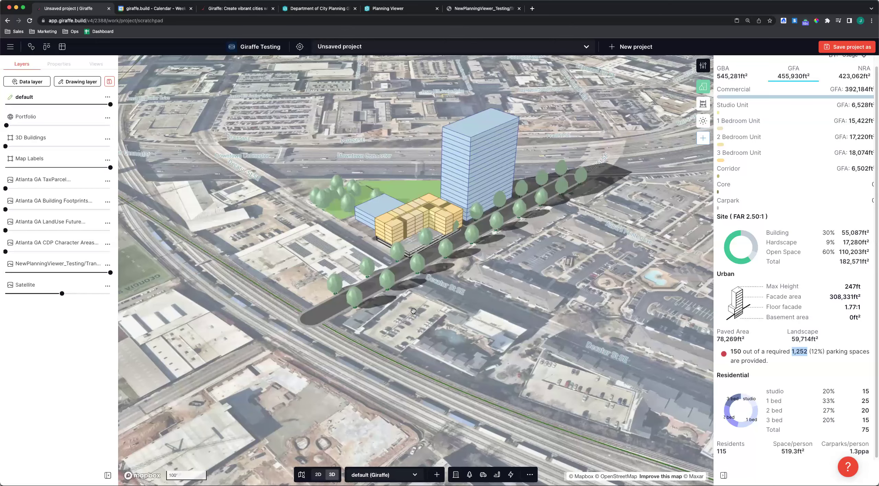
Shorten the avenue to about 725 ft by moving its railway end back to Decatur St.
{"action": "right_click_drag", "start_coordinate": [416, 311], "coordinate": [423, 325]}
{"action": "scroll", "coordinate": [423, 311], "scroll_direction": "down", "scroll_amount": 5}
{"action": "scroll", "coordinate": [422, 311], "scroll_direction": "down", "scroll_amount": 2}
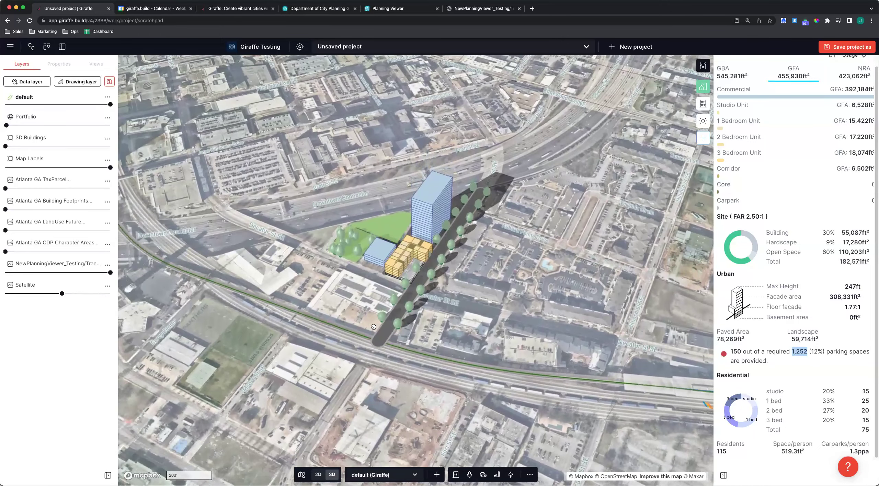
{"action": "left_click", "coordinate": [379, 338]}
{"action": "left_click_drag", "start_coordinate": [379, 338], "coordinate": [410, 295]}
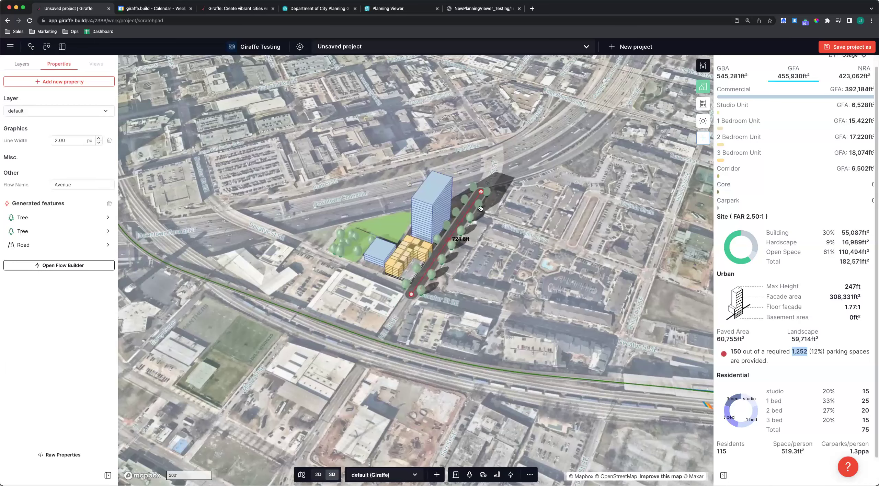
{"action": "left_click", "coordinate": [482, 254]}
Switch the project to the ACME Development workspace.
{"action": "right_click_drag", "start_coordinate": [480, 281], "coordinate": [510, 268]}
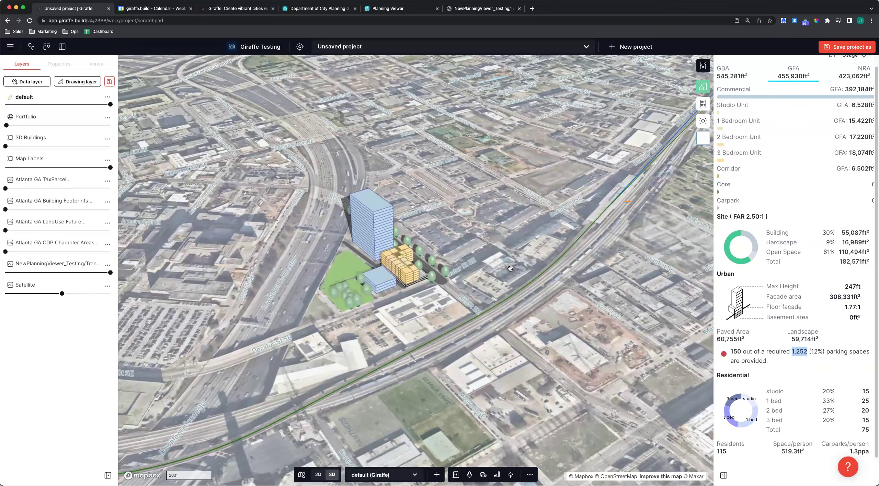
{"action": "right_click_drag", "start_coordinate": [481, 319], "coordinate": [282, 191]}
{"action": "left_click", "coordinate": [268, 47]}
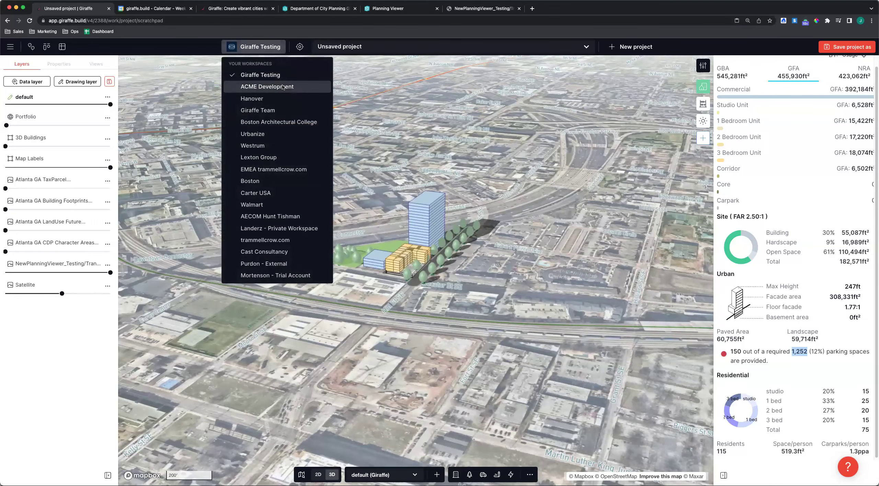
{"action": "left_click", "coordinate": [305, 90]}
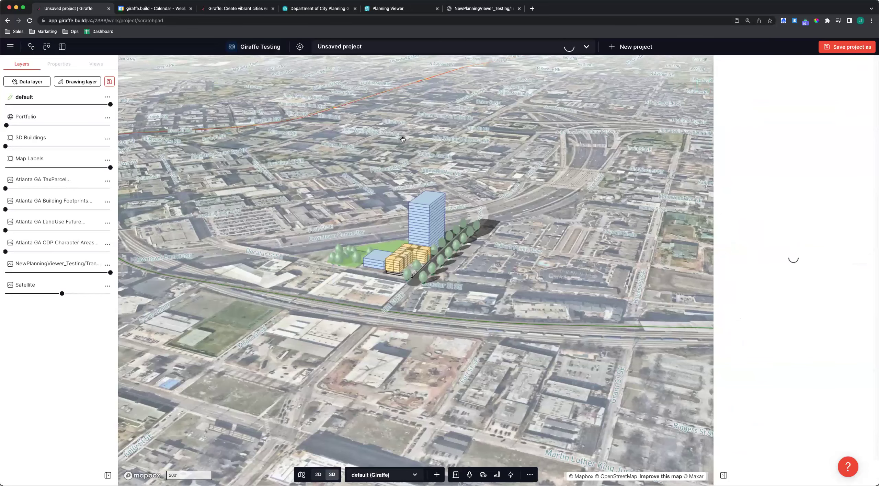
{"action": "scroll", "coordinate": [382, 208], "scroll_direction": "down", "scroll_amount": 2}
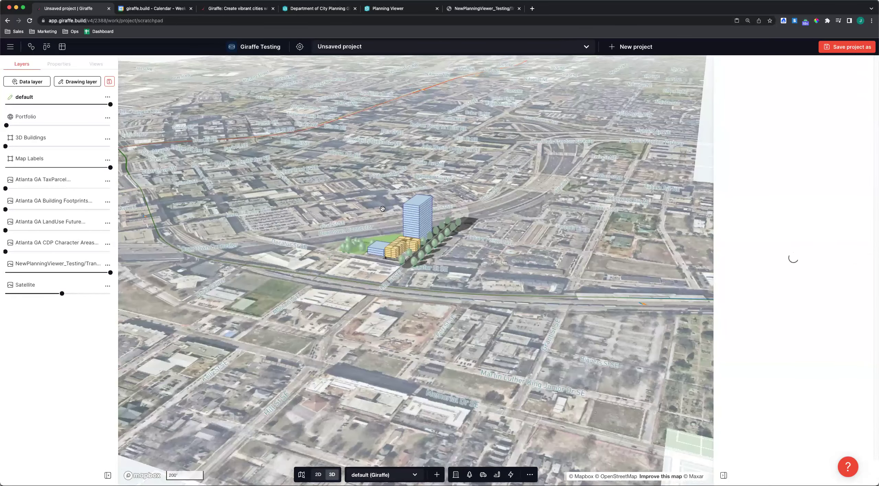
{"action": "scroll", "coordinate": [382, 208], "scroll_direction": "down", "scroll_amount": 3}
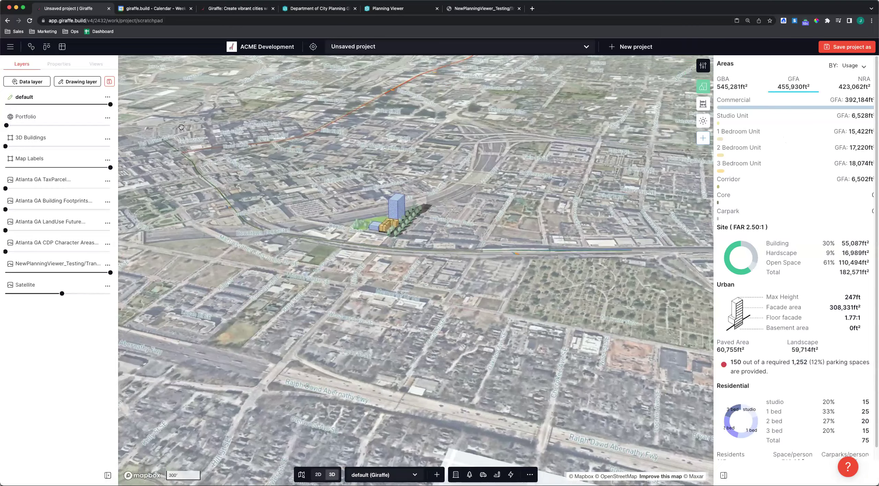
Search the available data layers for "urbanize" in the ACME Development workspace and close the layer list.
{"action": "left_click", "coordinate": [27, 82]}
{"action": "left_click", "coordinate": [286, 115]}
{"action": "type", "text": "urbanize"}
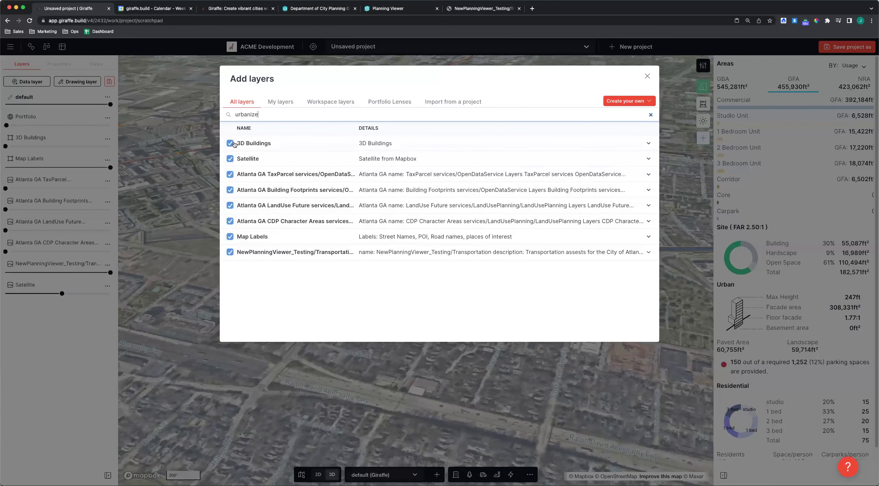
{"action": "left_click", "coordinate": [277, 48]}
Switch the project to the Giraffe Team workspace, search its data layers for "urbanize" and add the Urbanize Data layer.
{"action": "left_click", "coordinate": [278, 48]}
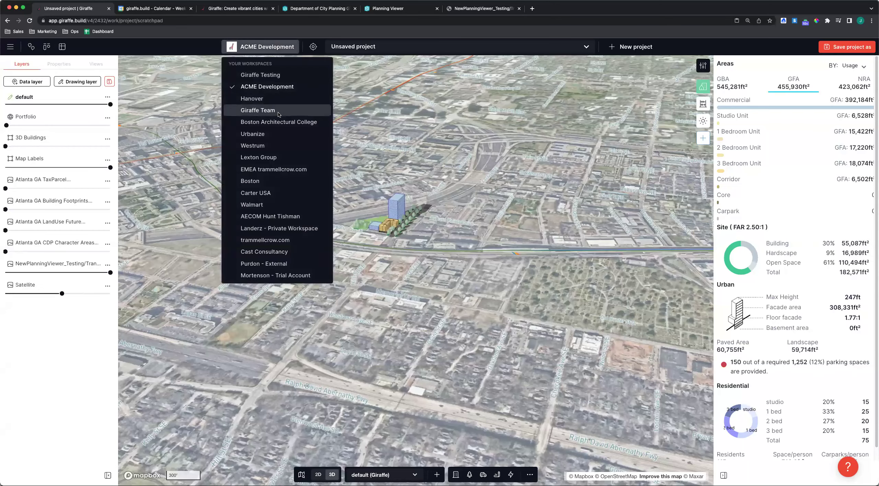
{"action": "left_click", "coordinate": [278, 112]}
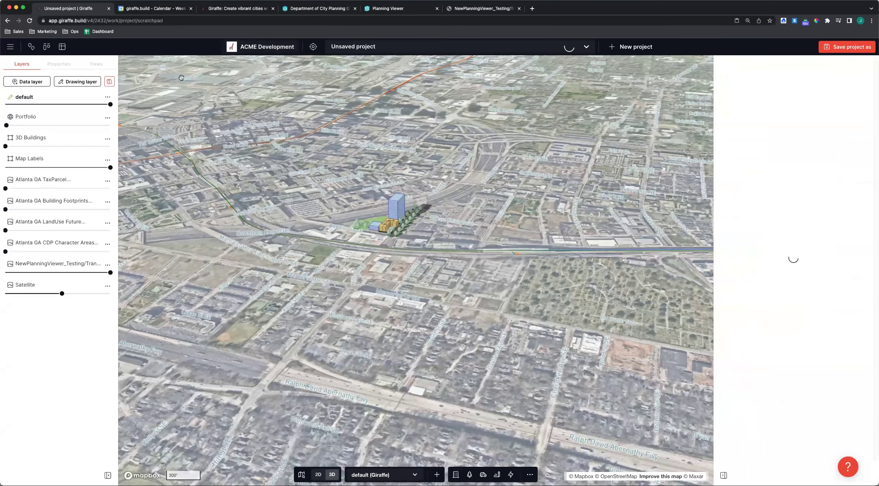
{"action": "left_click", "coordinate": [31, 81]}
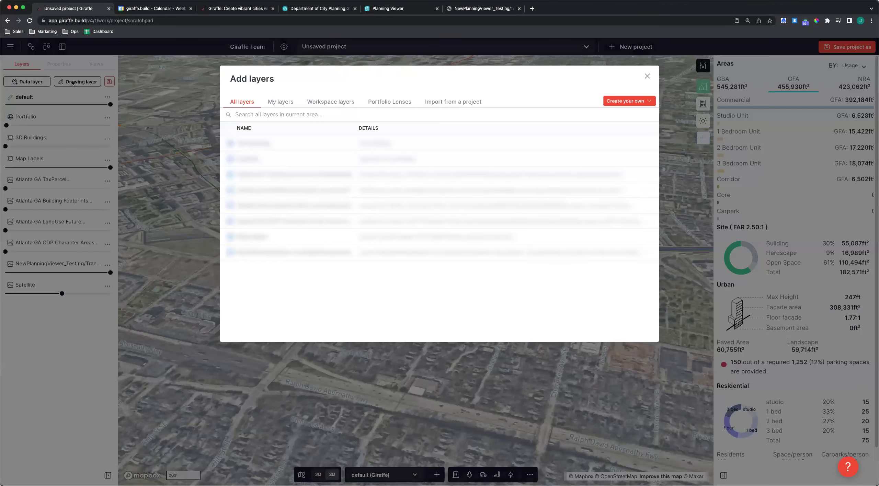
{"action": "type", "text": "urbanize"}
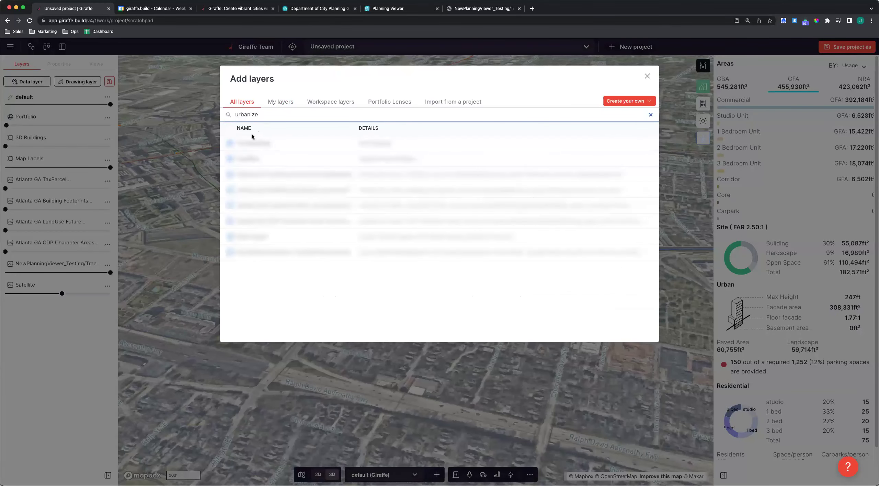
{"action": "left_click", "coordinate": [238, 146]}
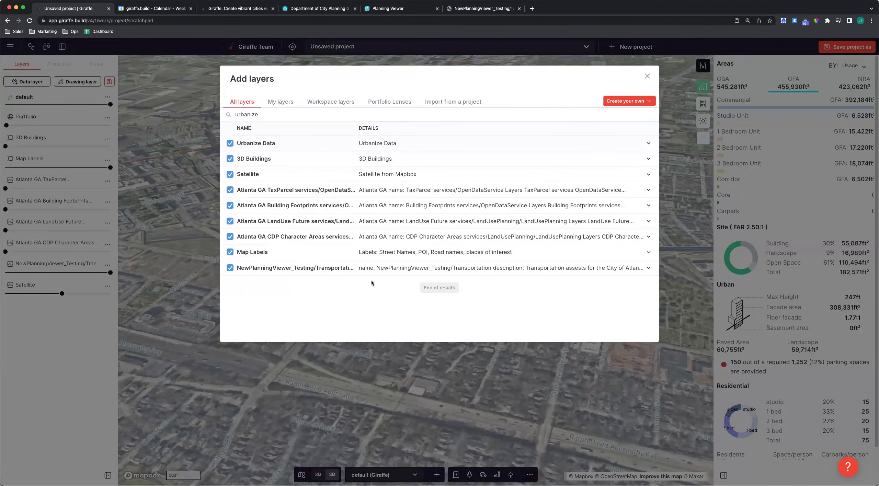
{"action": "left_click", "coordinate": [466, 390]}
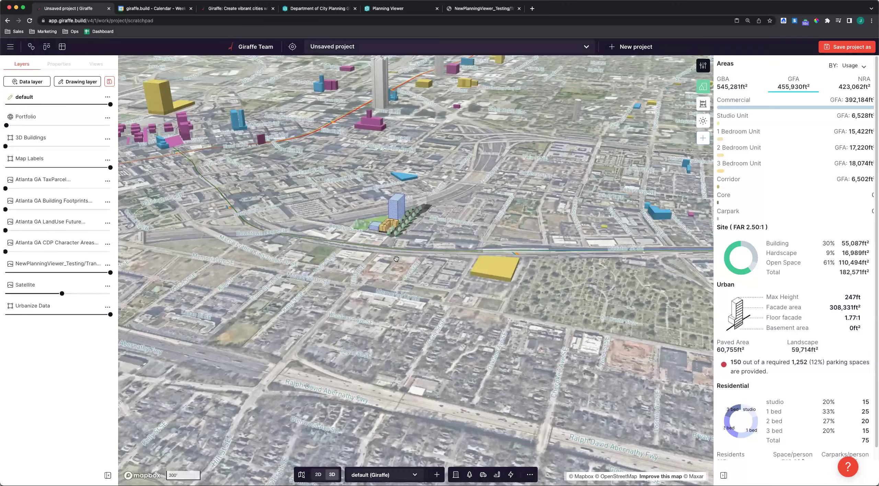
Examine the Urbanize Data development buildings surrounding the modelled site in 3D.
{"action": "mouse_move", "coordinate": [385, 293]}
{"action": "right_mouse_down"}
{"action": "mouse_move", "coordinate": [391, 279]}
{"action": "mouse_move", "coordinate": [379, 284]}
{"action": "right_mouse_up"}
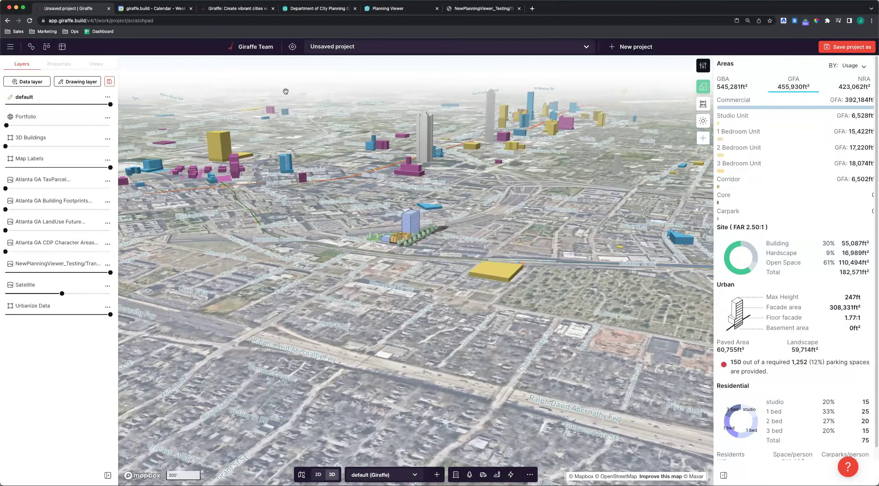
{"action": "right_click_drag", "start_coordinate": [408, 227], "coordinate": [484, 112]}
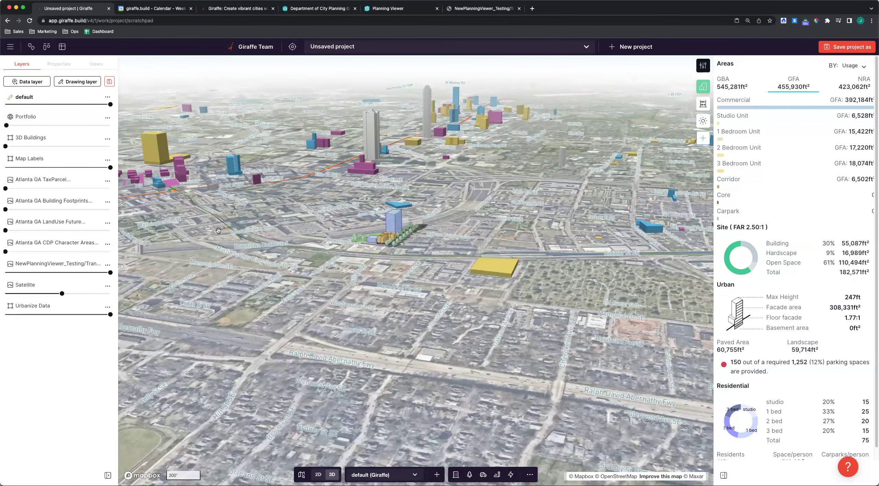
{"action": "right_click_drag", "start_coordinate": [284, 254], "coordinate": [318, 144]}
{"action": "right_click_drag", "start_coordinate": [384, 239], "coordinate": [355, 239]}
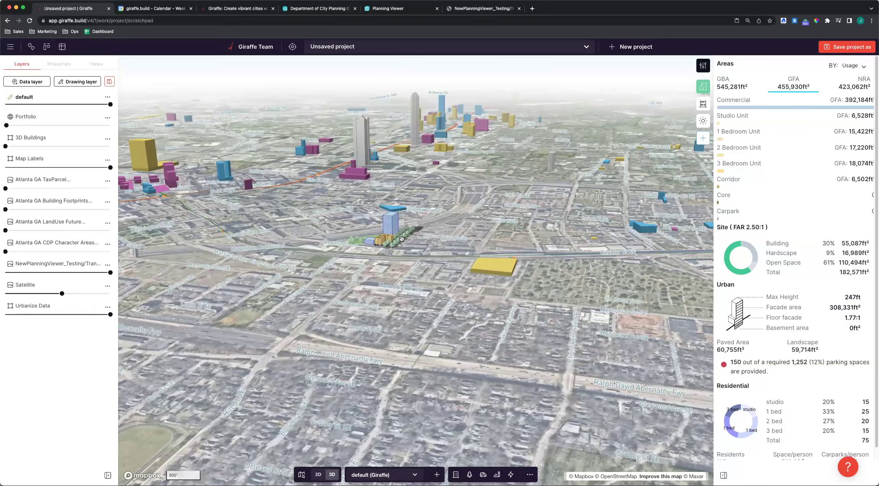
{"action": "right_click_drag", "start_coordinate": [270, 281], "coordinate": [578, 287]}
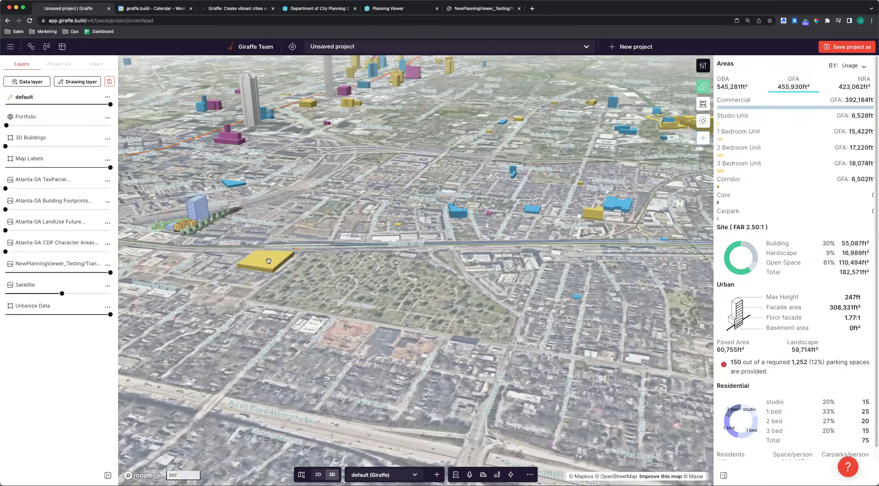
Inspect the attributes of the yellow King Memorial Apartments building beside the cemetery, including its architect and developer, and deselect it.
{"action": "left_click", "coordinate": [269, 263]}
{"action": "left_click", "coordinate": [295, 282]}
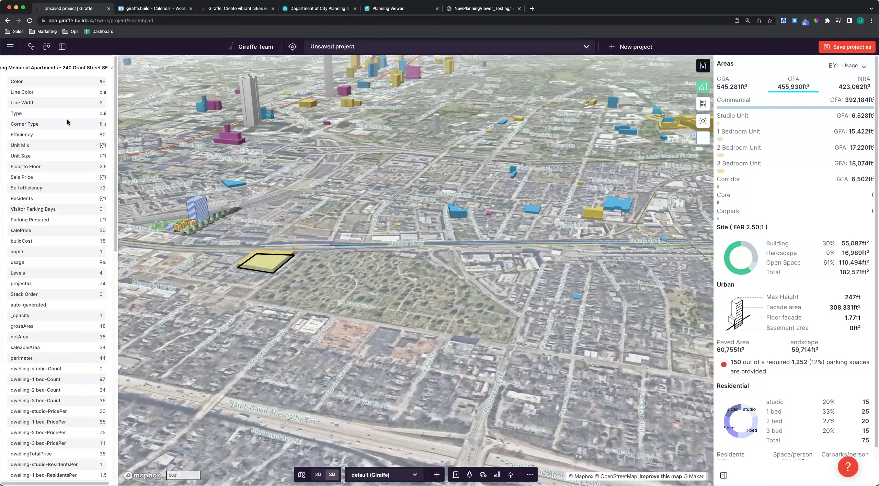
{"action": "scroll", "coordinate": [60, 150], "scroll_direction": "down", "scroll_amount": 15}
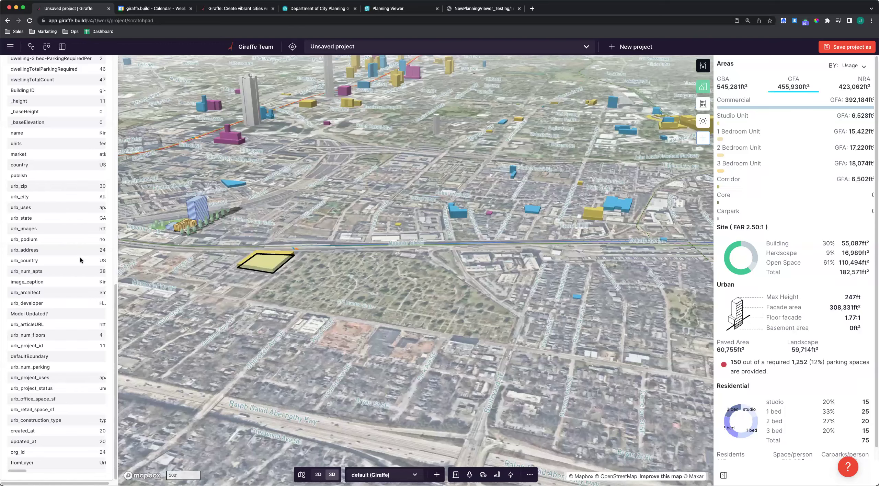
{"action": "left_click_drag", "start_coordinate": [99, 304], "coordinate": [101, 304]}
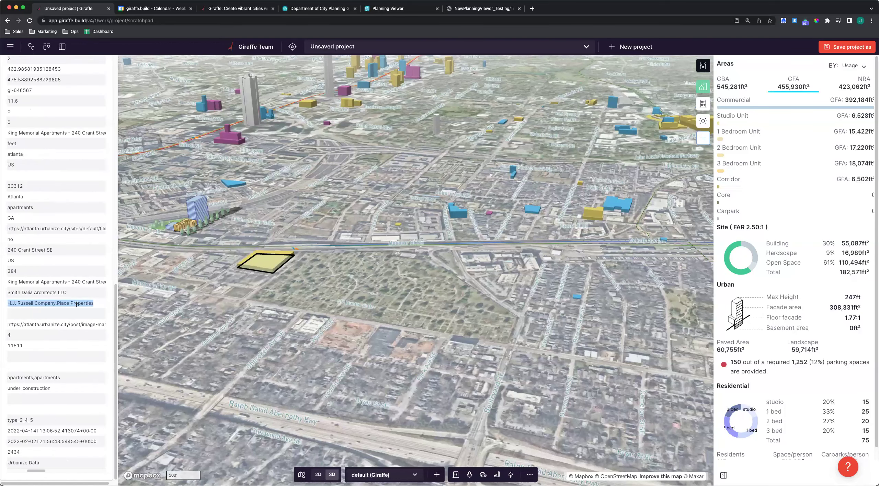
{"action": "left_click", "coordinate": [30, 292]}
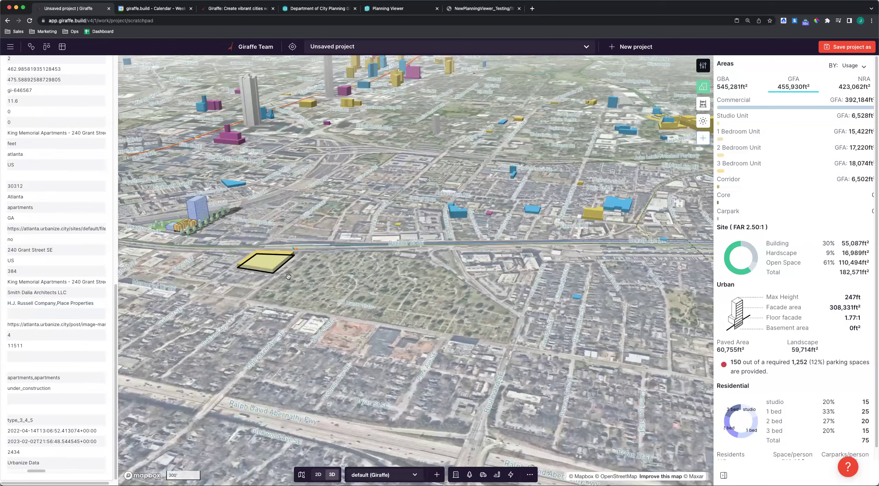
{"action": "left_click_drag", "start_coordinate": [55, 304], "coordinate": [93, 304]}
{"action": "left_click", "coordinate": [89, 304]}
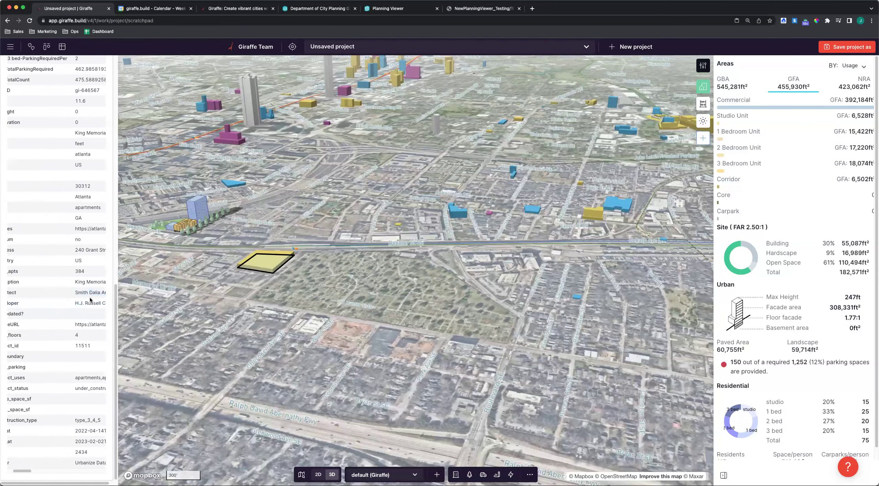
{"action": "scroll", "coordinate": [55, 304], "scroll_direction": "right", "scroll_amount": 5}
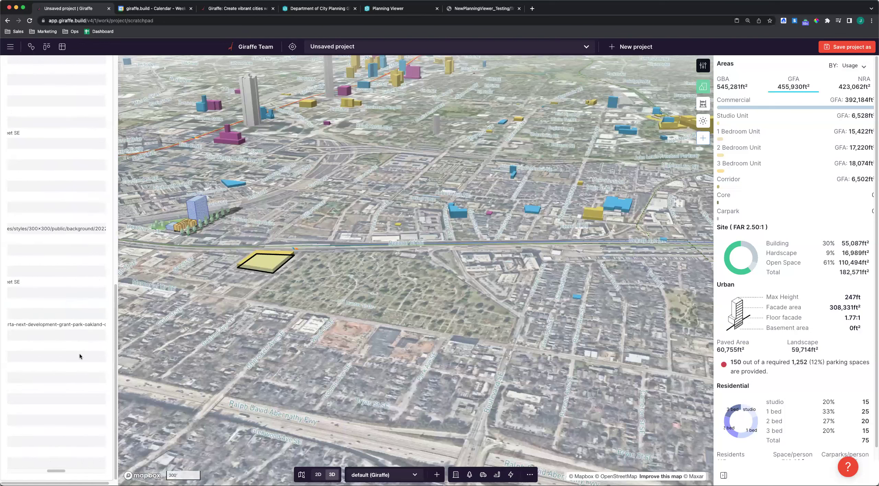
{"action": "left_click_drag", "start_coordinate": [58, 470], "coordinate": [21, 458]}
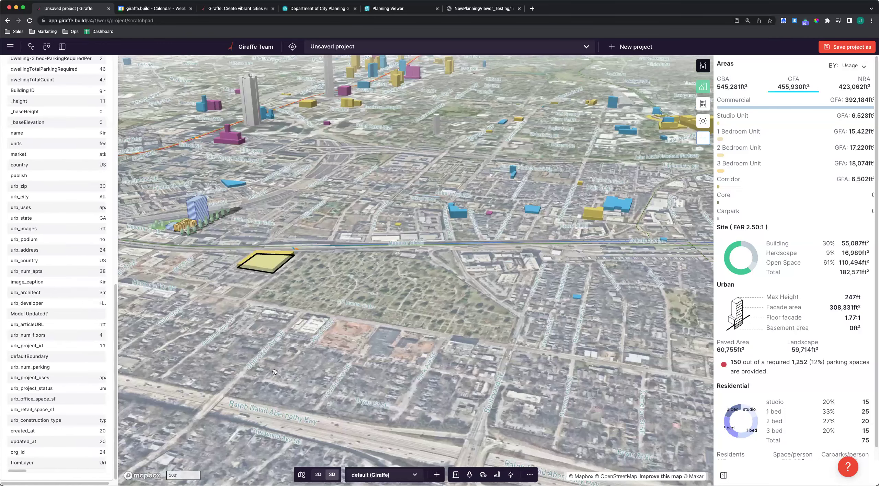
{"action": "left_click", "coordinate": [339, 268]}
Examine the modelled tower, apartments, park and tree-lined avenue from several angles, both up close and within the surrounding developments.
{"action": "right_click_drag", "start_coordinate": [330, 224], "coordinate": [336, 234]}
{"action": "left_click_drag", "start_coordinate": [265, 272], "coordinate": [317, 261]}
{"action": "right_click_drag", "start_coordinate": [279, 296], "coordinate": [284, 325]}
{"action": "scroll", "coordinate": [285, 325], "scroll_direction": "up", "scroll_amount": 10}
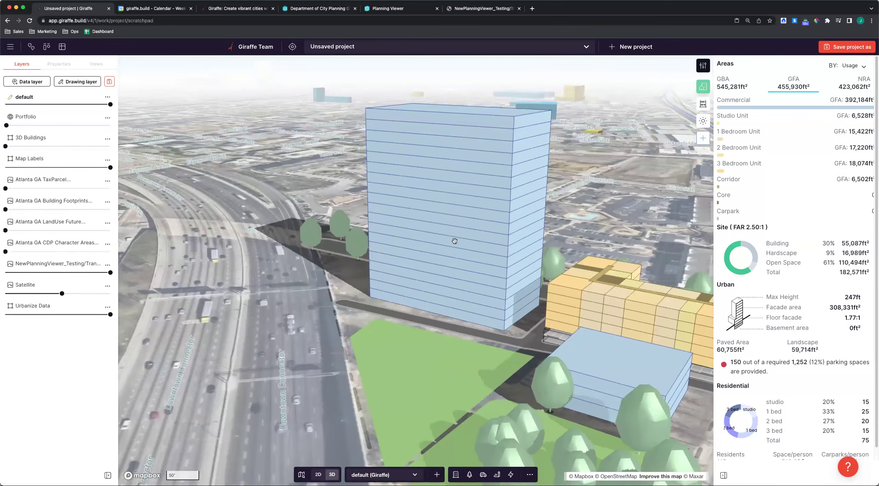
{"action": "right_click_drag", "start_coordinate": [325, 352], "coordinate": [287, 358]}
{"action": "right_click_drag", "start_coordinate": [450, 318], "coordinate": [405, 333]}
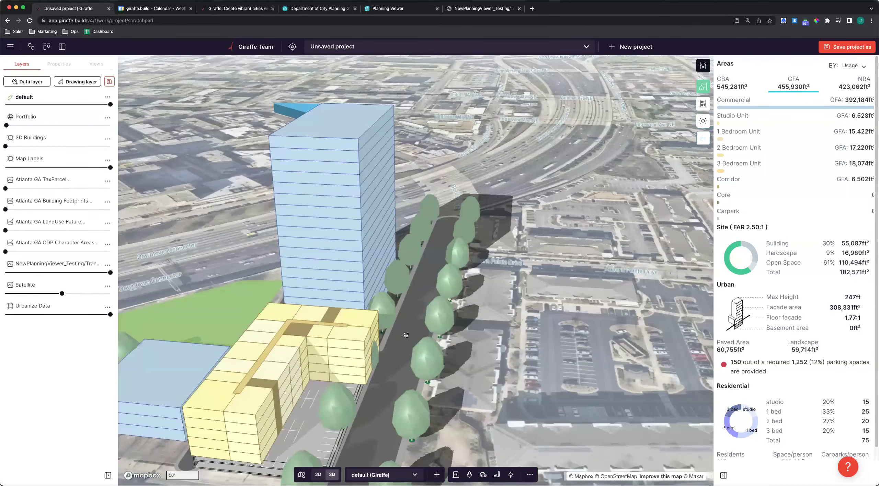
{"action": "scroll", "coordinate": [405, 333], "scroll_direction": "down", "scroll_amount": 10}
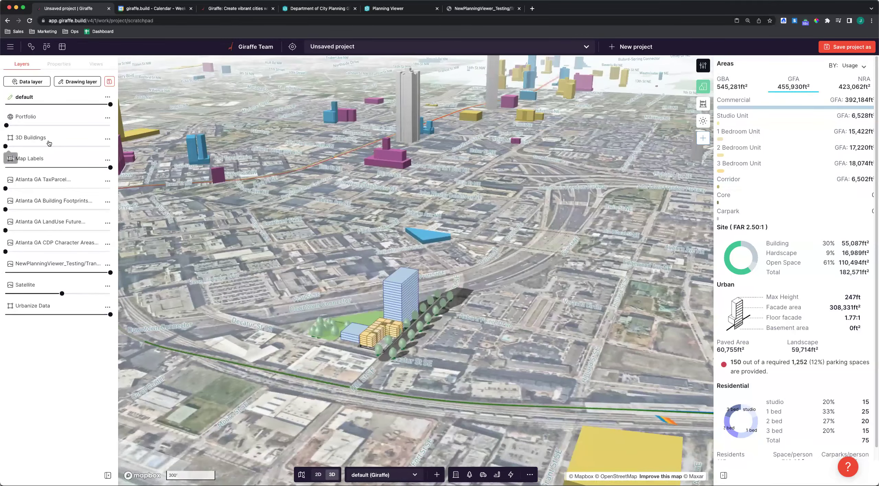
Show the existing city context by raising the 3D Buildings layer's opacity to about one third.
{"action": "left_click", "coordinate": [43, 146]}
{"action": "right_click_drag", "start_coordinate": [329, 365], "coordinate": [573, 319]}
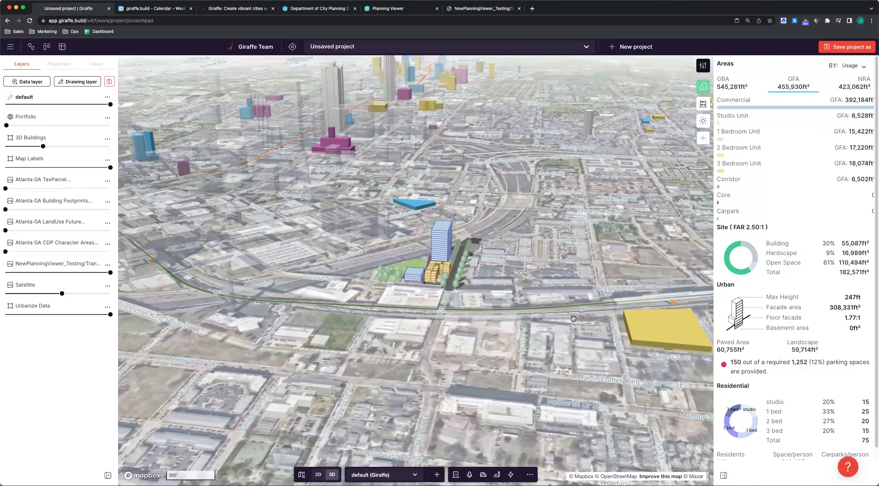